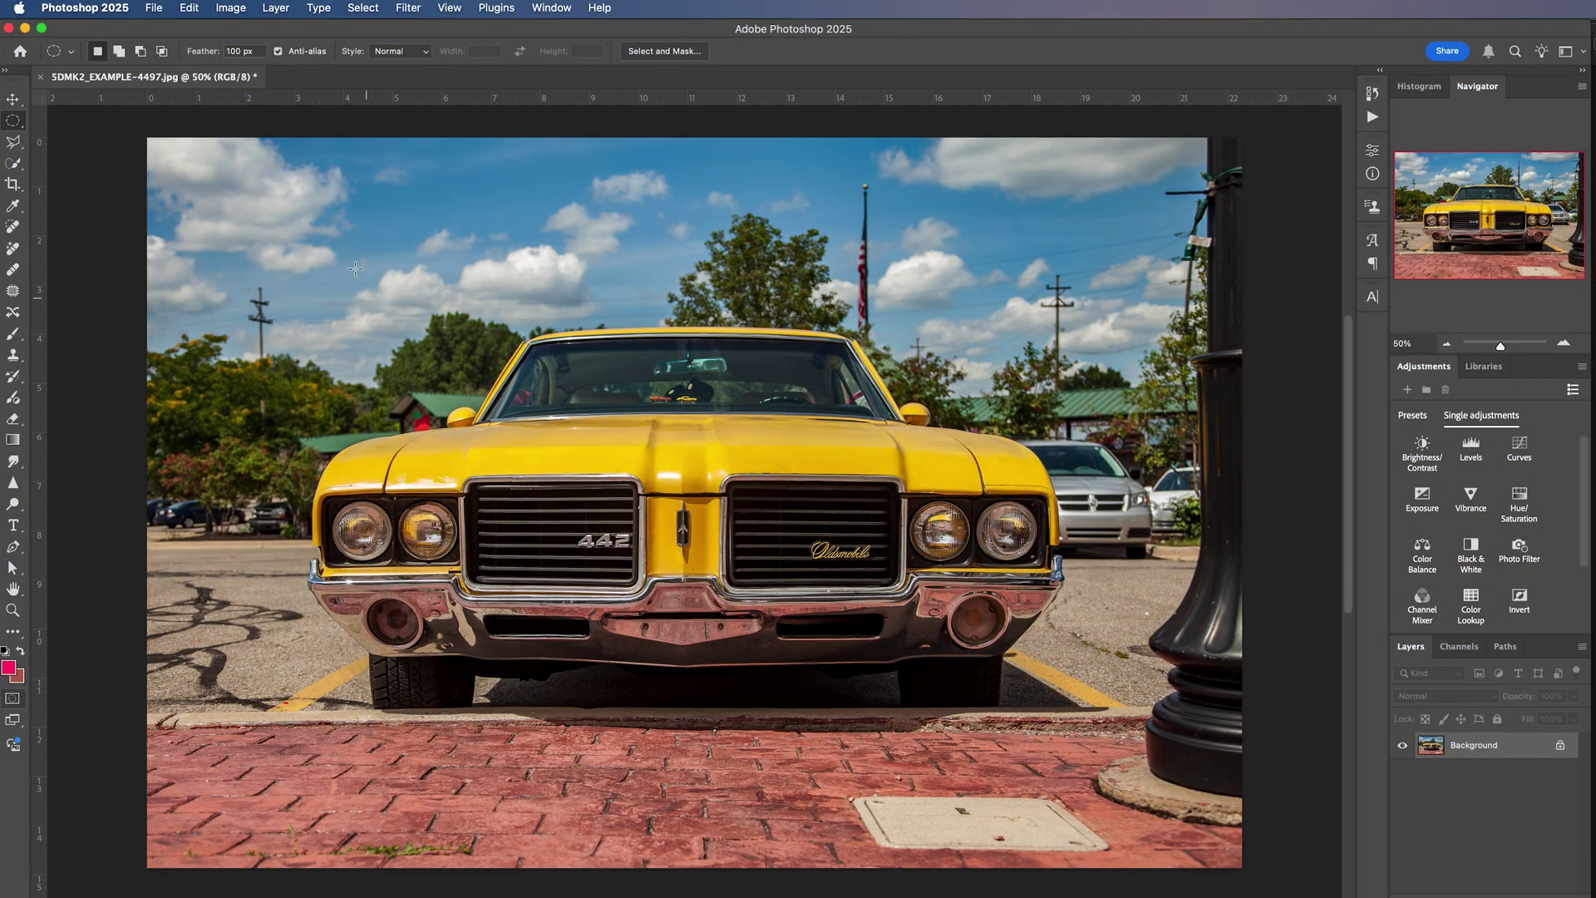
# Add a Hue/Saturation adjustment layer named Hue/Saturation 1 above the Background layer.
pyautogui.click(276, 8)
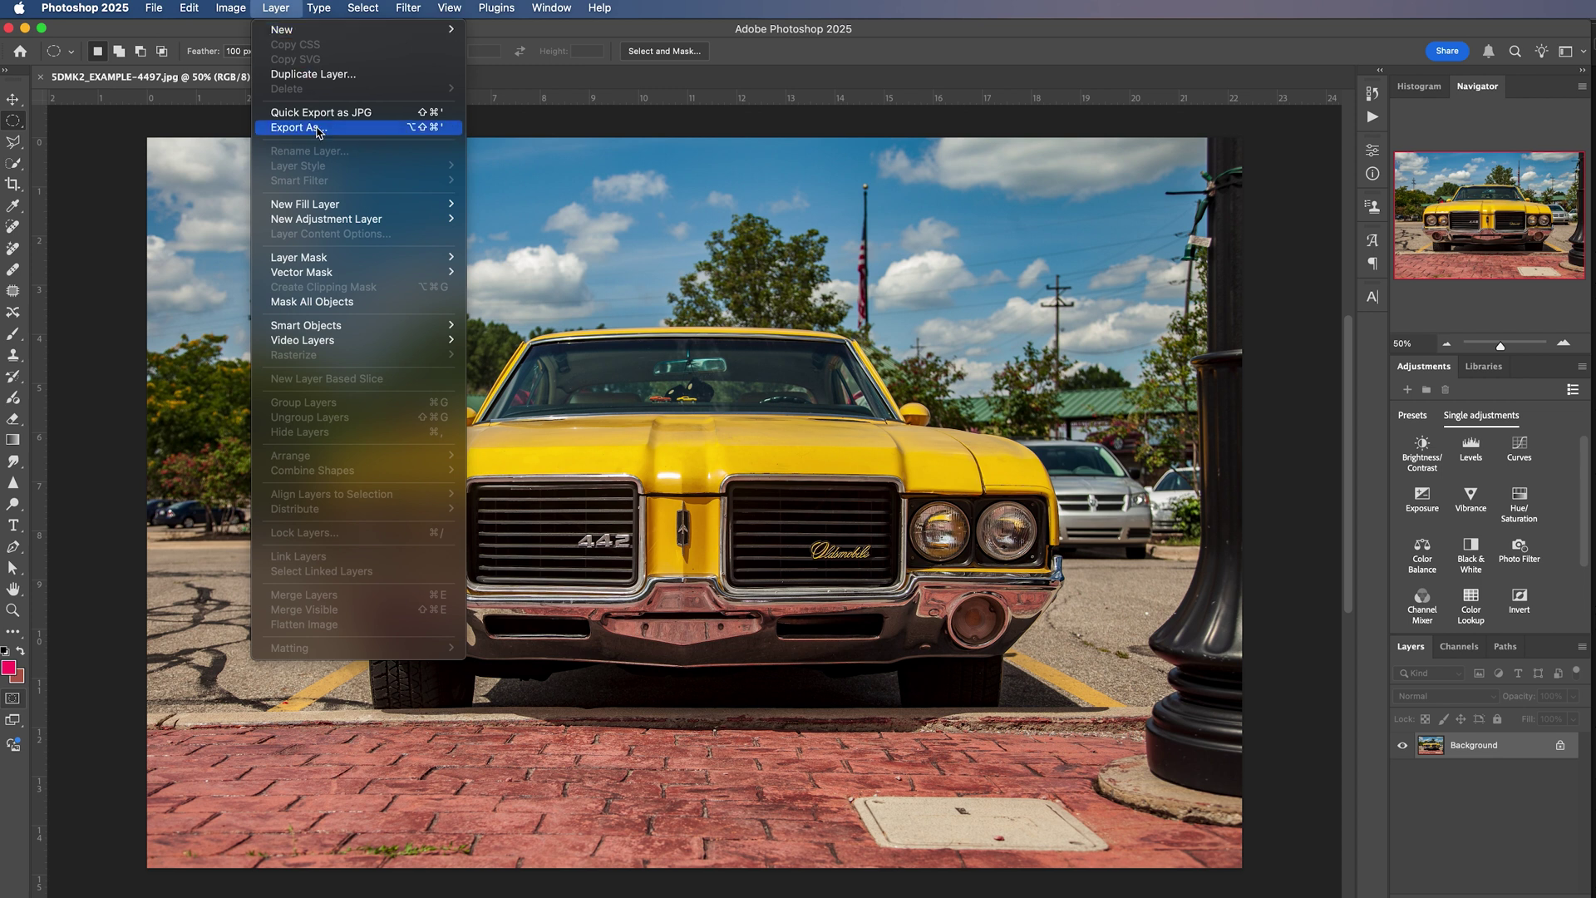
pyautogui.moveTo(339, 226)
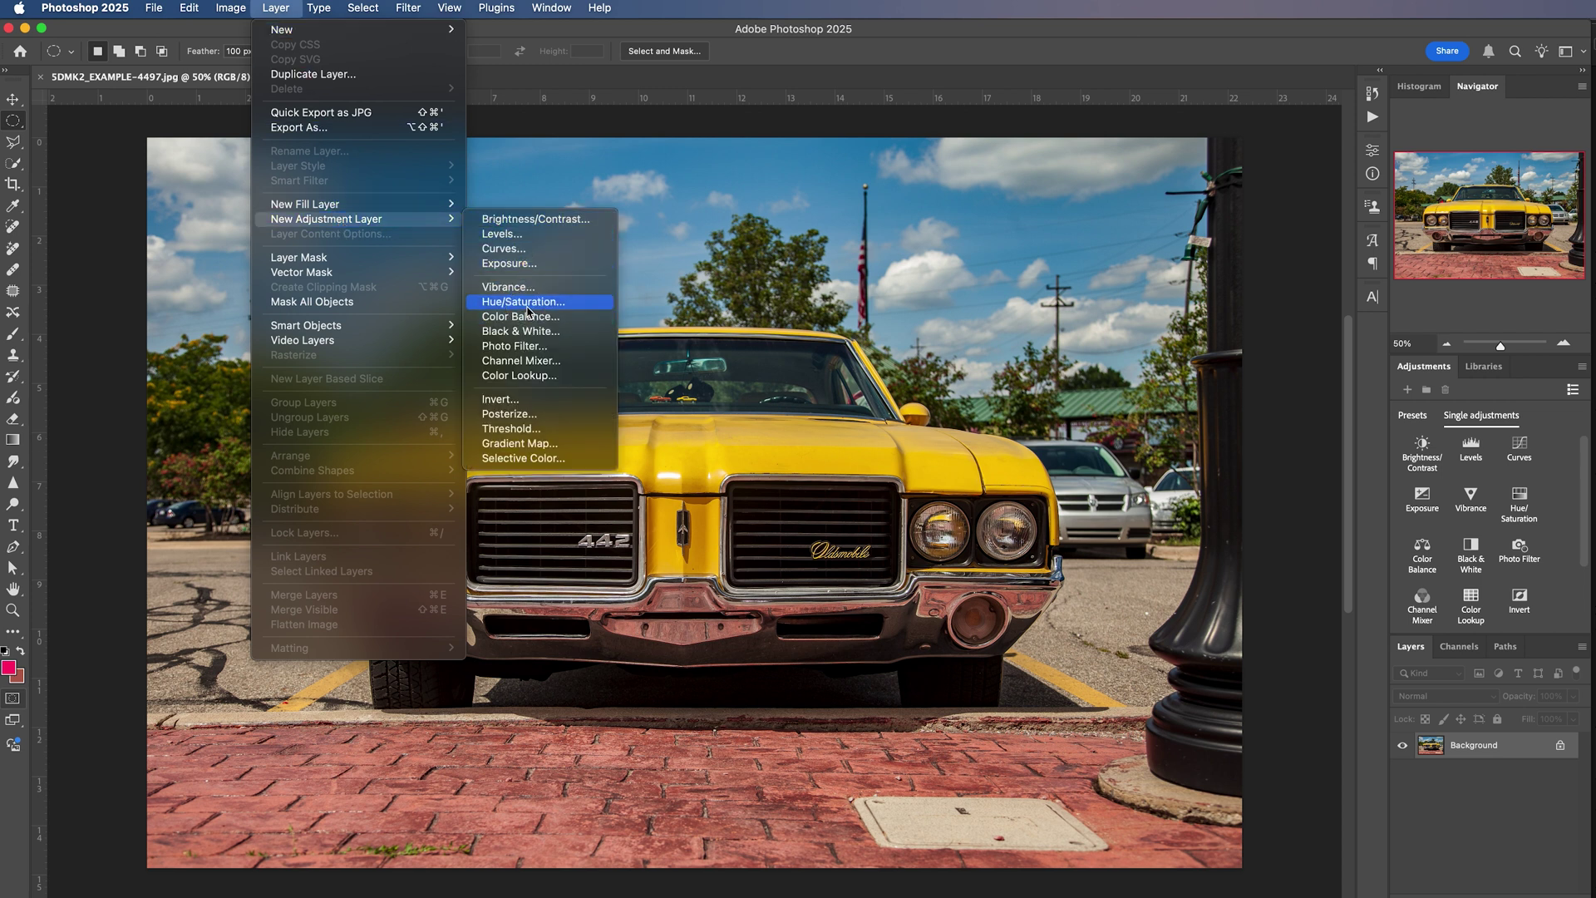
pyautogui.click(523, 301)
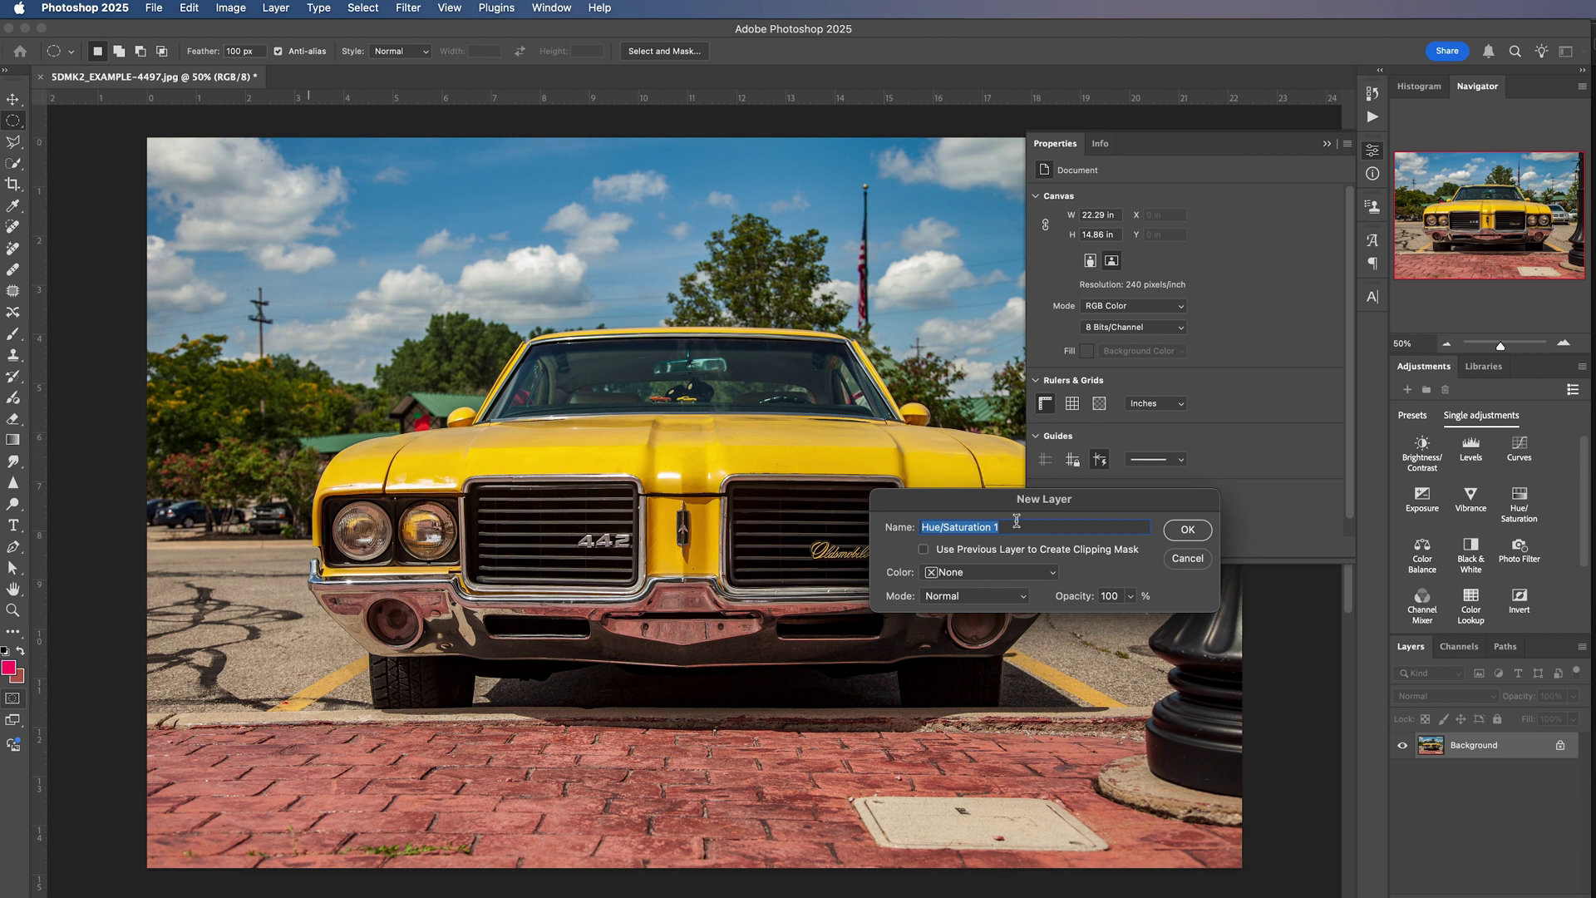
pyautogui.click(1187, 532)
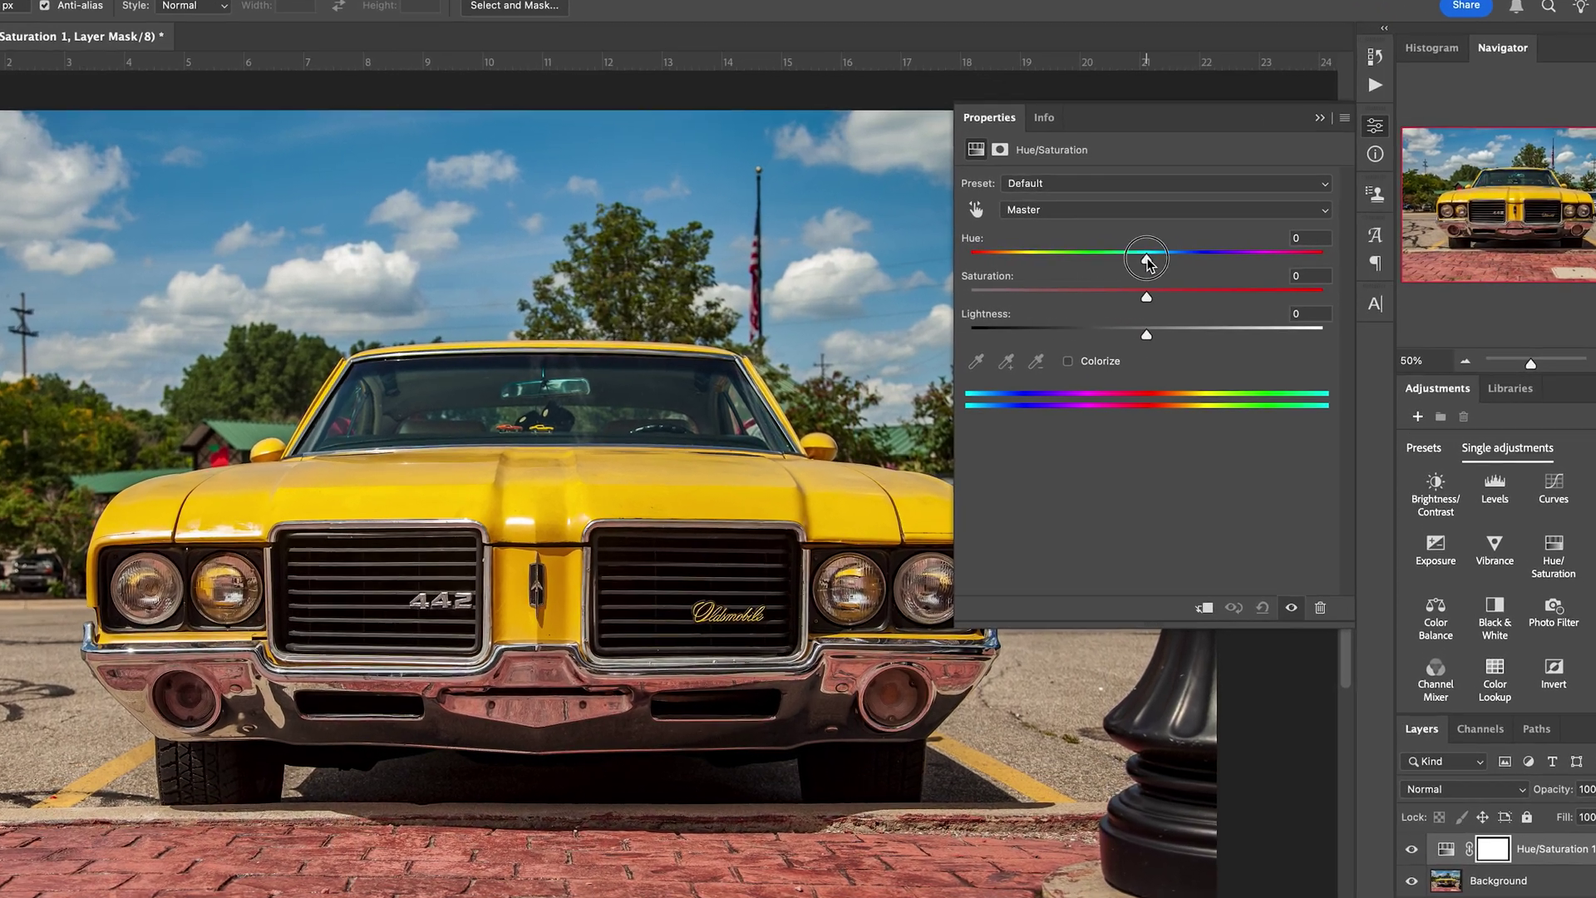
# Settle the Hue/Saturation 1 master Hue at +1 after trying other shifts.
pyautogui.moveTo(1185, 261); pyautogui.dragTo(1190, 293)
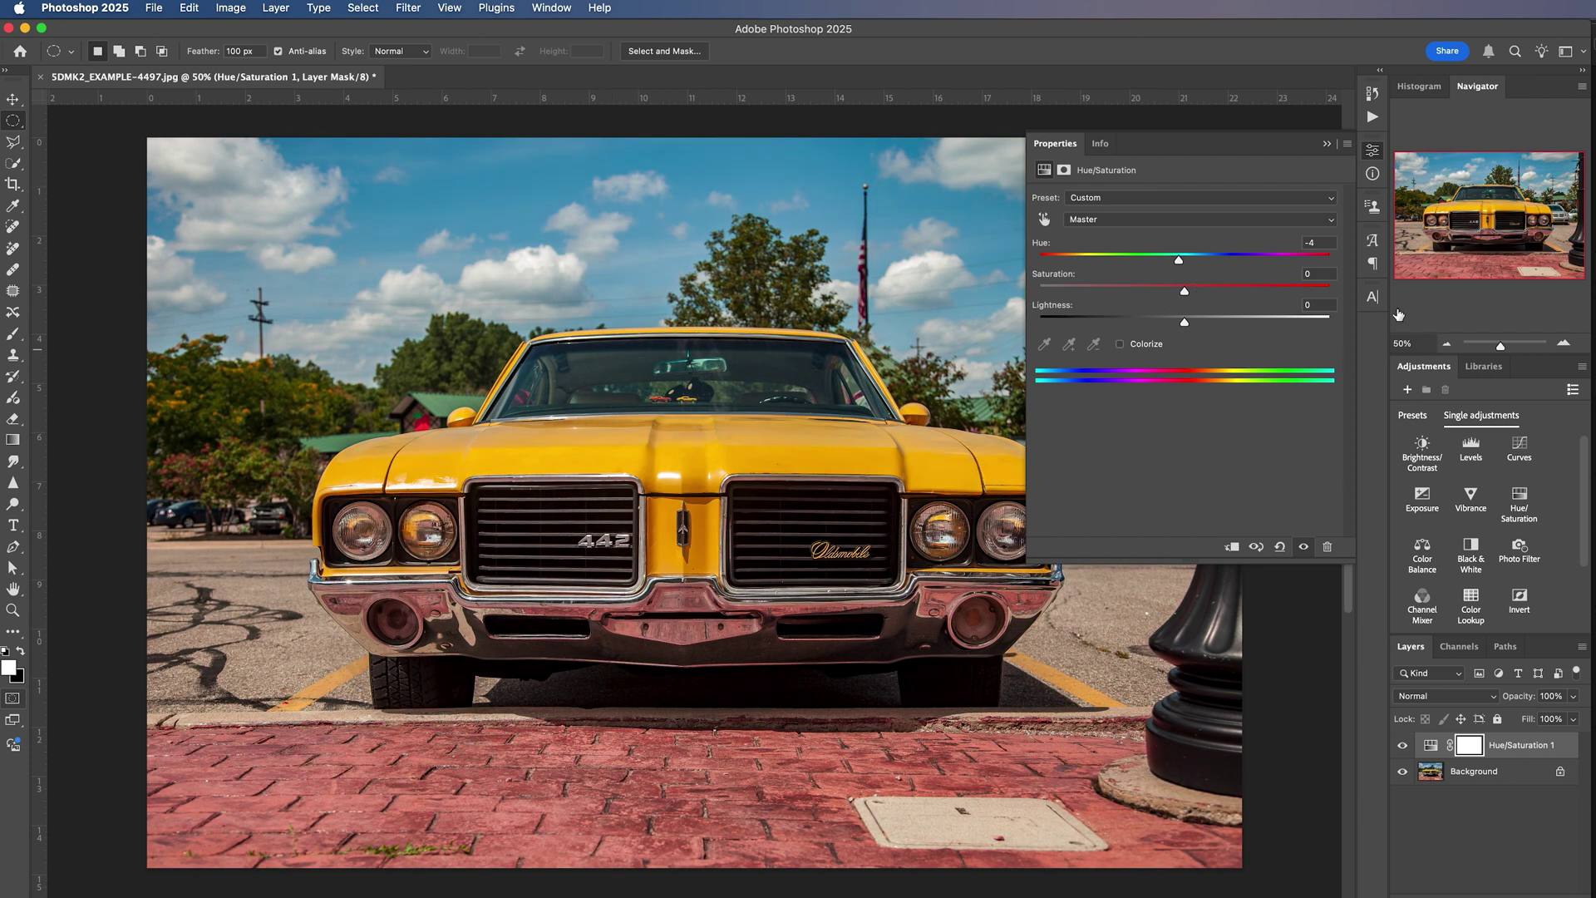
pyautogui.click(1185, 261)
pyautogui.moveTo(1188, 266); pyautogui.dragTo(1189, 273)
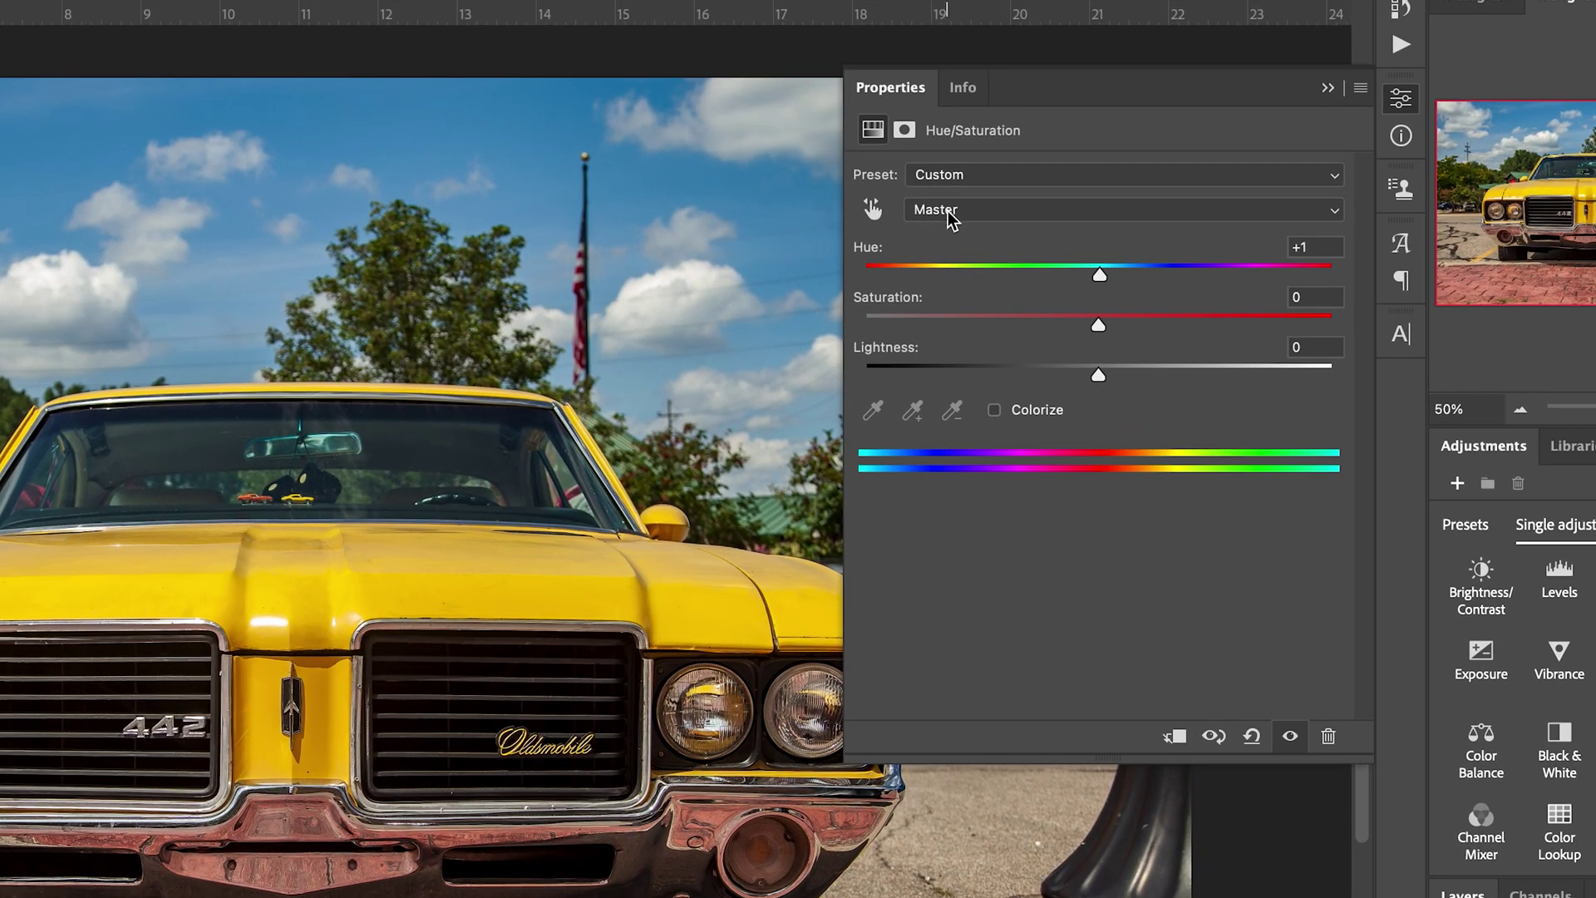
# Restrict the Hue/Saturation adjustment to the Cyans range and set its Hue to -3.
pyautogui.click(949, 215)
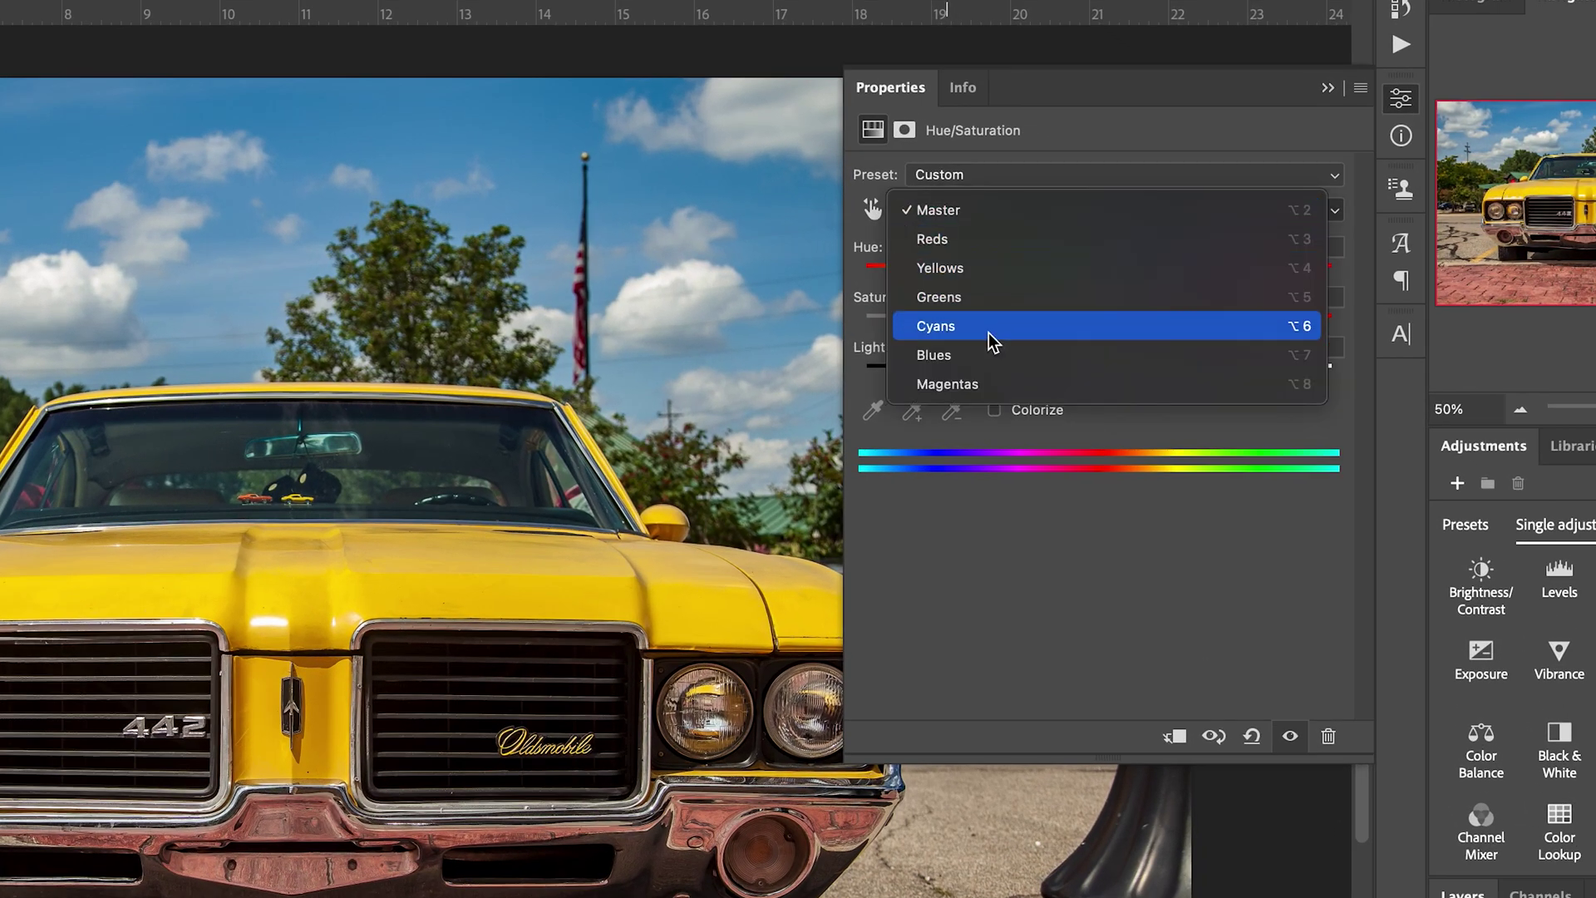
pyautogui.click(990, 327)
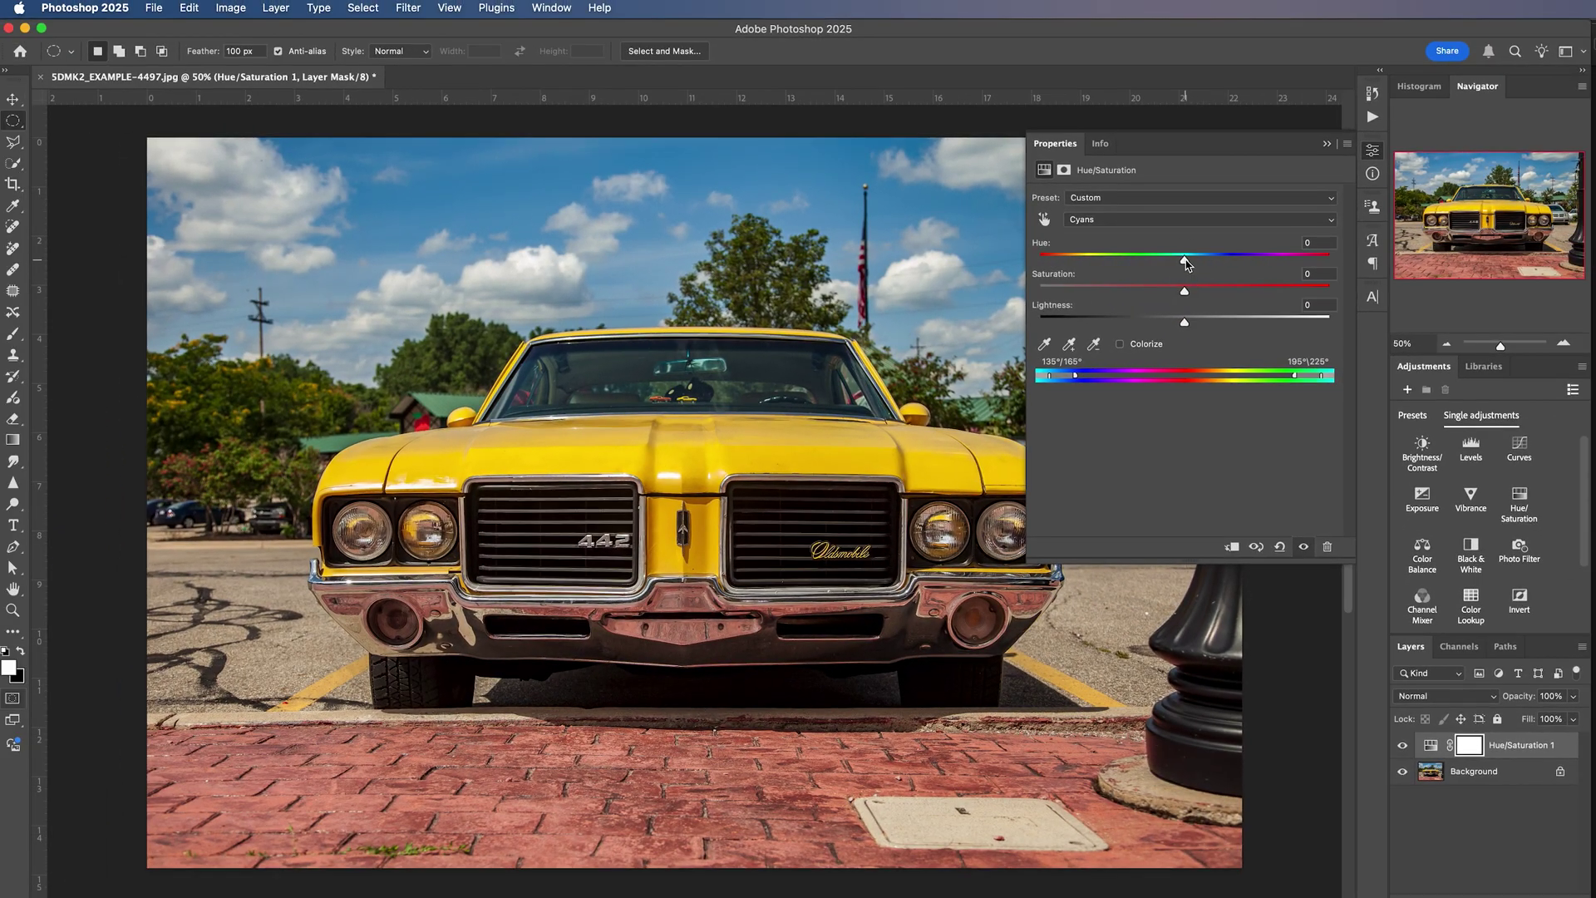
pyautogui.moveTo(1186, 263); pyautogui.dragTo(1181, 303)
pyautogui.moveTo(1180, 263)
pyautogui.mouseDown()
pyautogui.moveTo(1233, 260)
pyautogui.moveTo(1197, 257)
pyautogui.moveTo(1181, 276)
pyautogui.mouseUp()
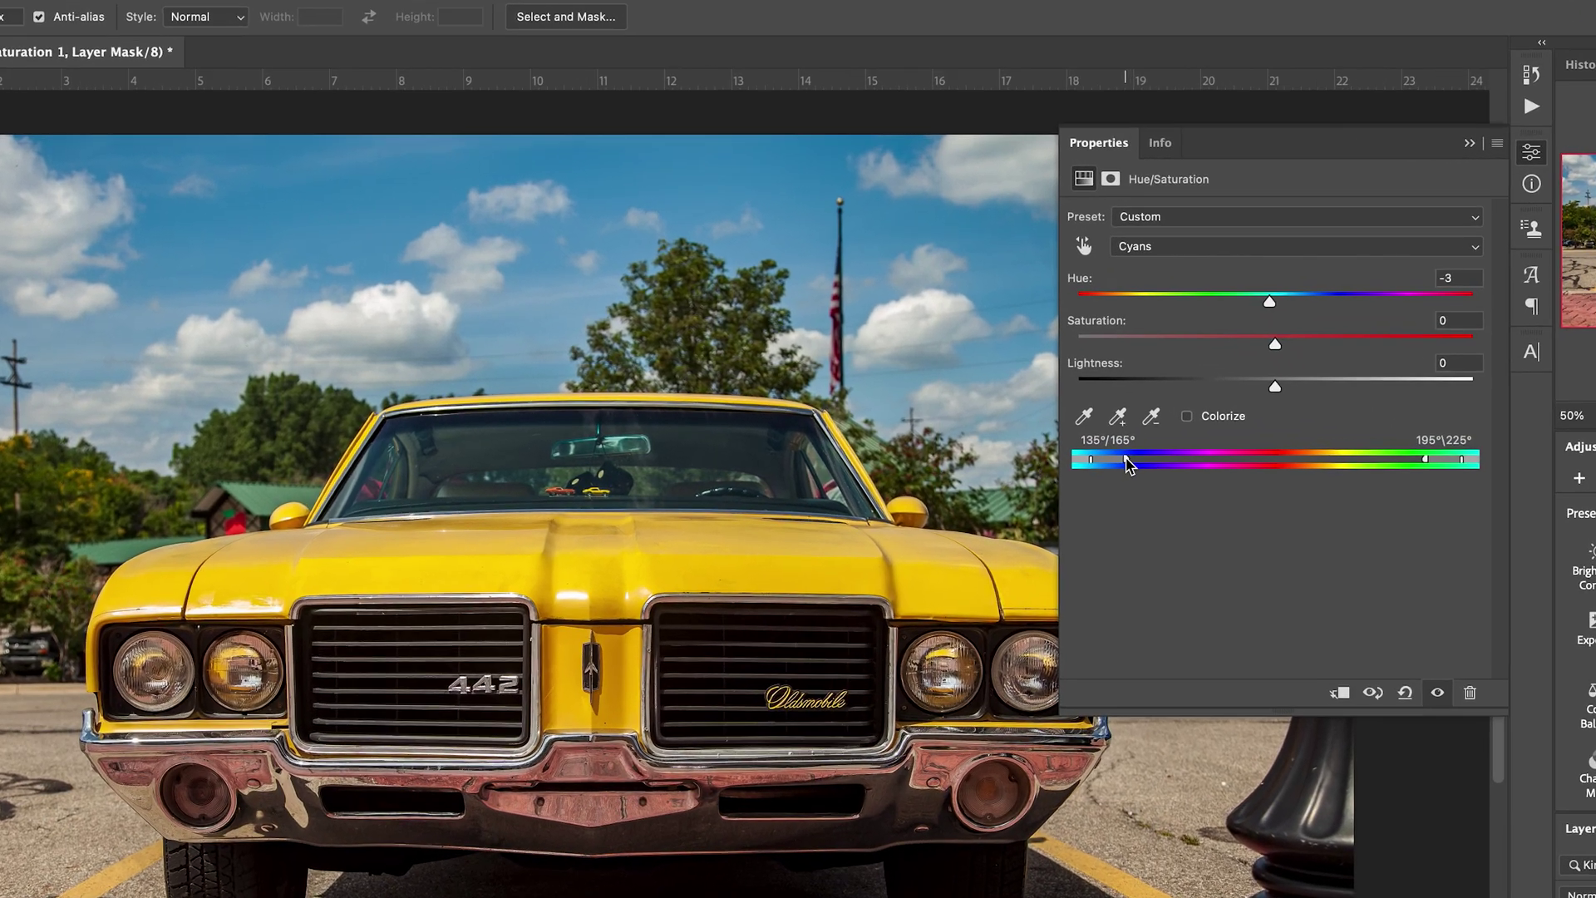
# Reshape the Cyans range markers on the colour bar while testing hue shifts on the sky.
pyautogui.moveTo(1108, 431)
pyautogui.mouseDown()
pyautogui.moveTo(1164, 476)
pyautogui.moveTo(1110, 482)
pyautogui.moveTo(1125, 485)
pyautogui.mouseUp()
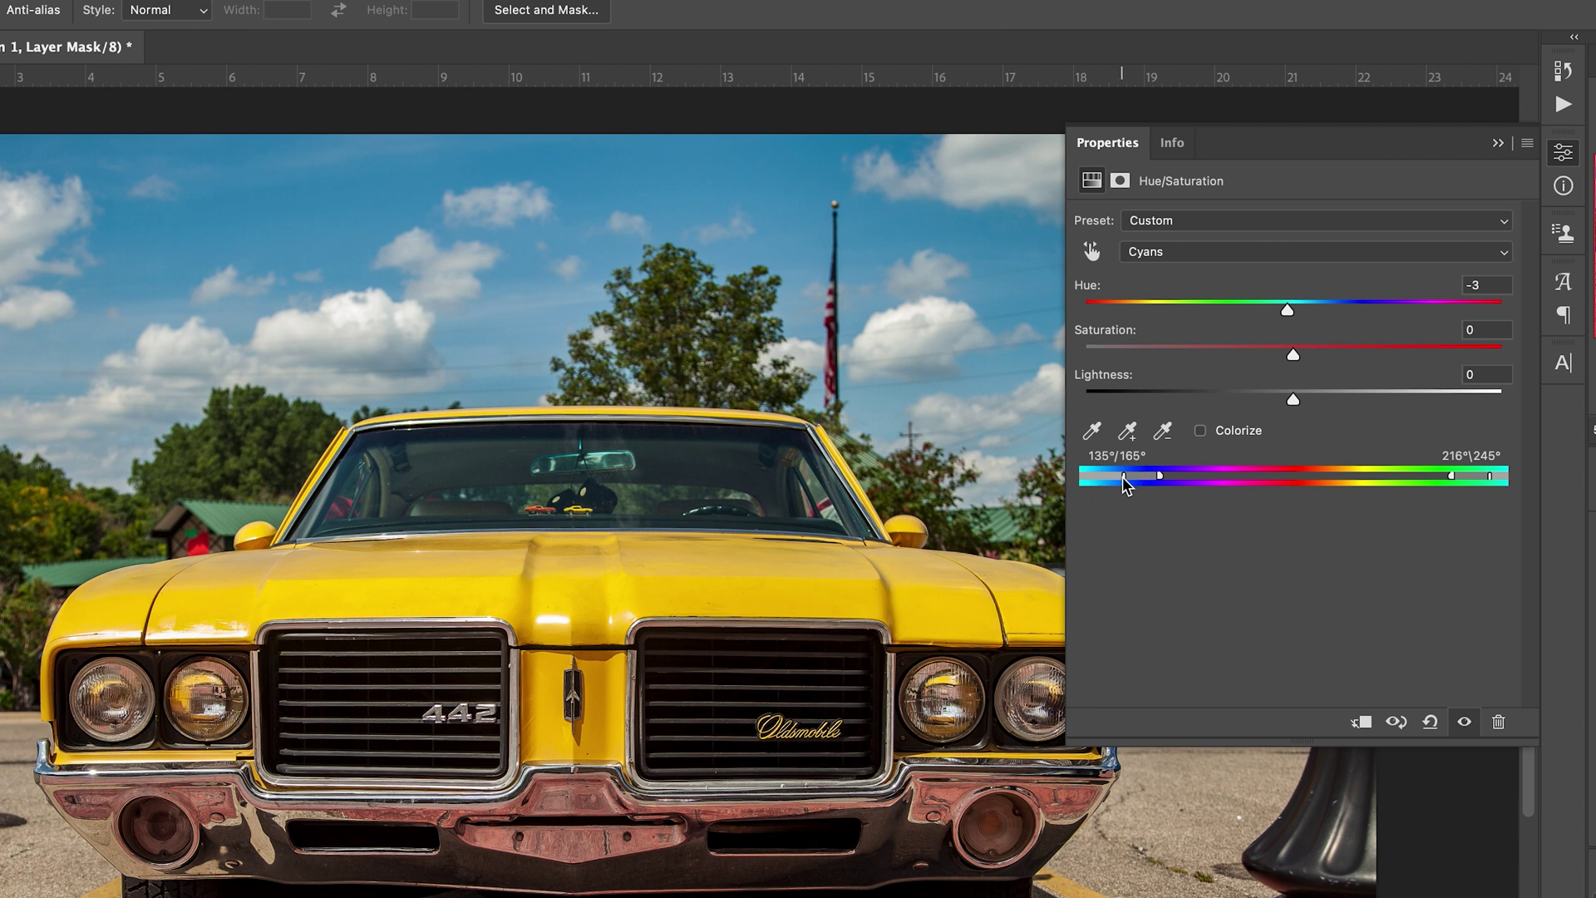
pyautogui.moveTo(1456, 485)
pyautogui.mouseDown()
pyautogui.moveTo(1391, 486)
pyautogui.moveTo(1459, 486)
pyautogui.moveTo(1441, 497)
pyautogui.mouseUp()
pyautogui.moveTo(1287, 311); pyautogui.dragTo(1254, 331)
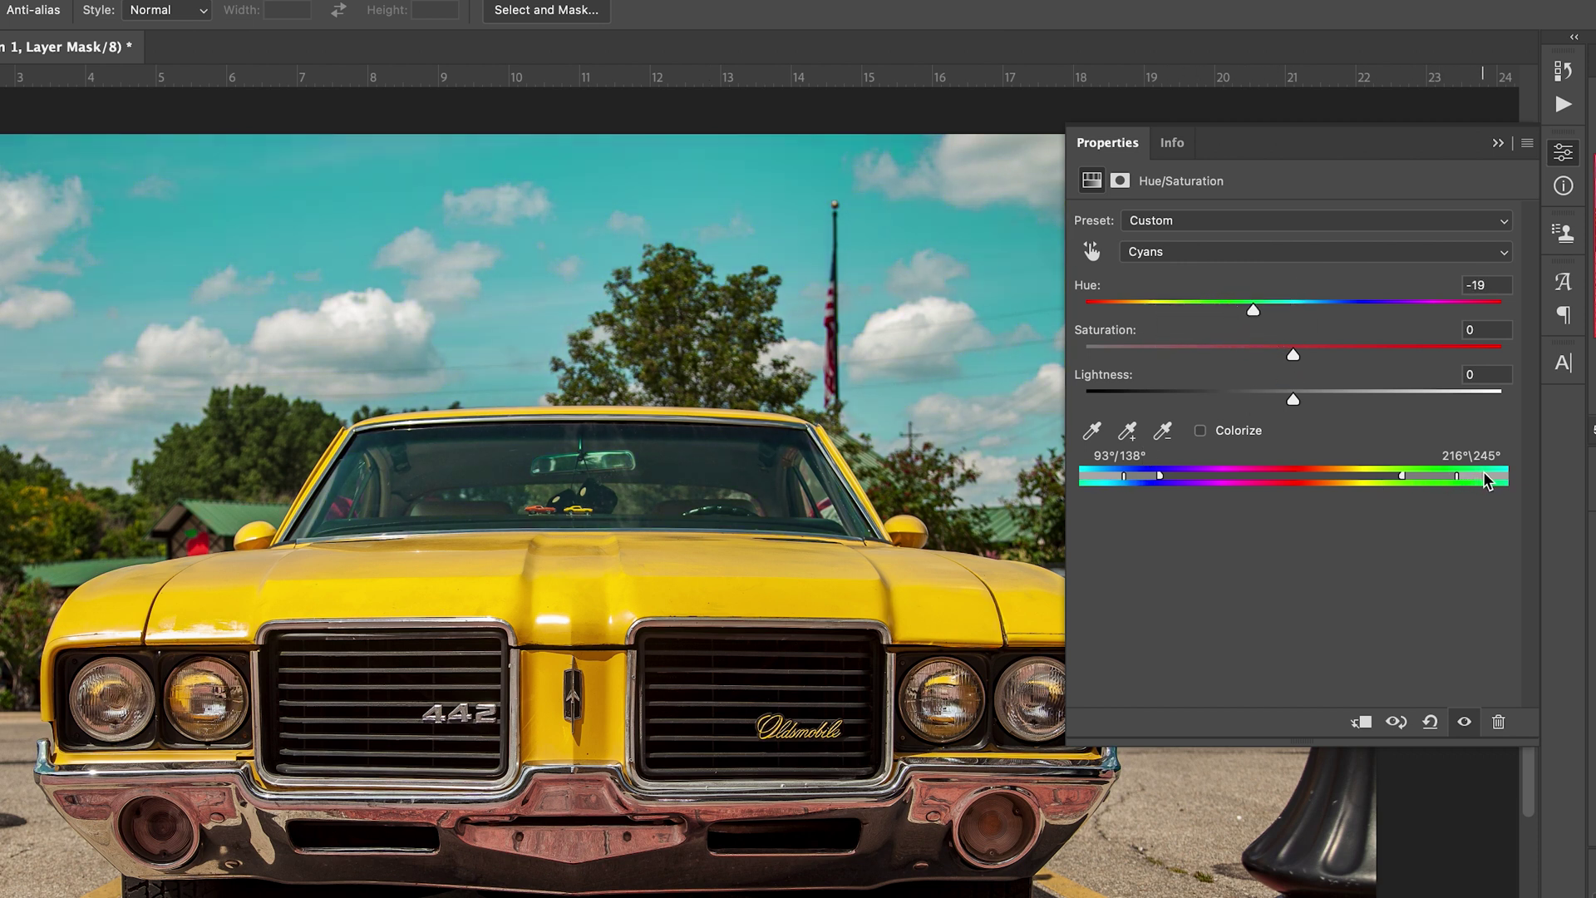
pyautogui.moveTo(1491, 482)
pyautogui.mouseDown()
pyautogui.moveTo(1129, 488)
pyautogui.moveTo(1325, 485)
pyautogui.moveTo(1478, 506)
pyautogui.mouseUp()
pyautogui.moveTo(1253, 309); pyautogui.dragTo(1265, 309)
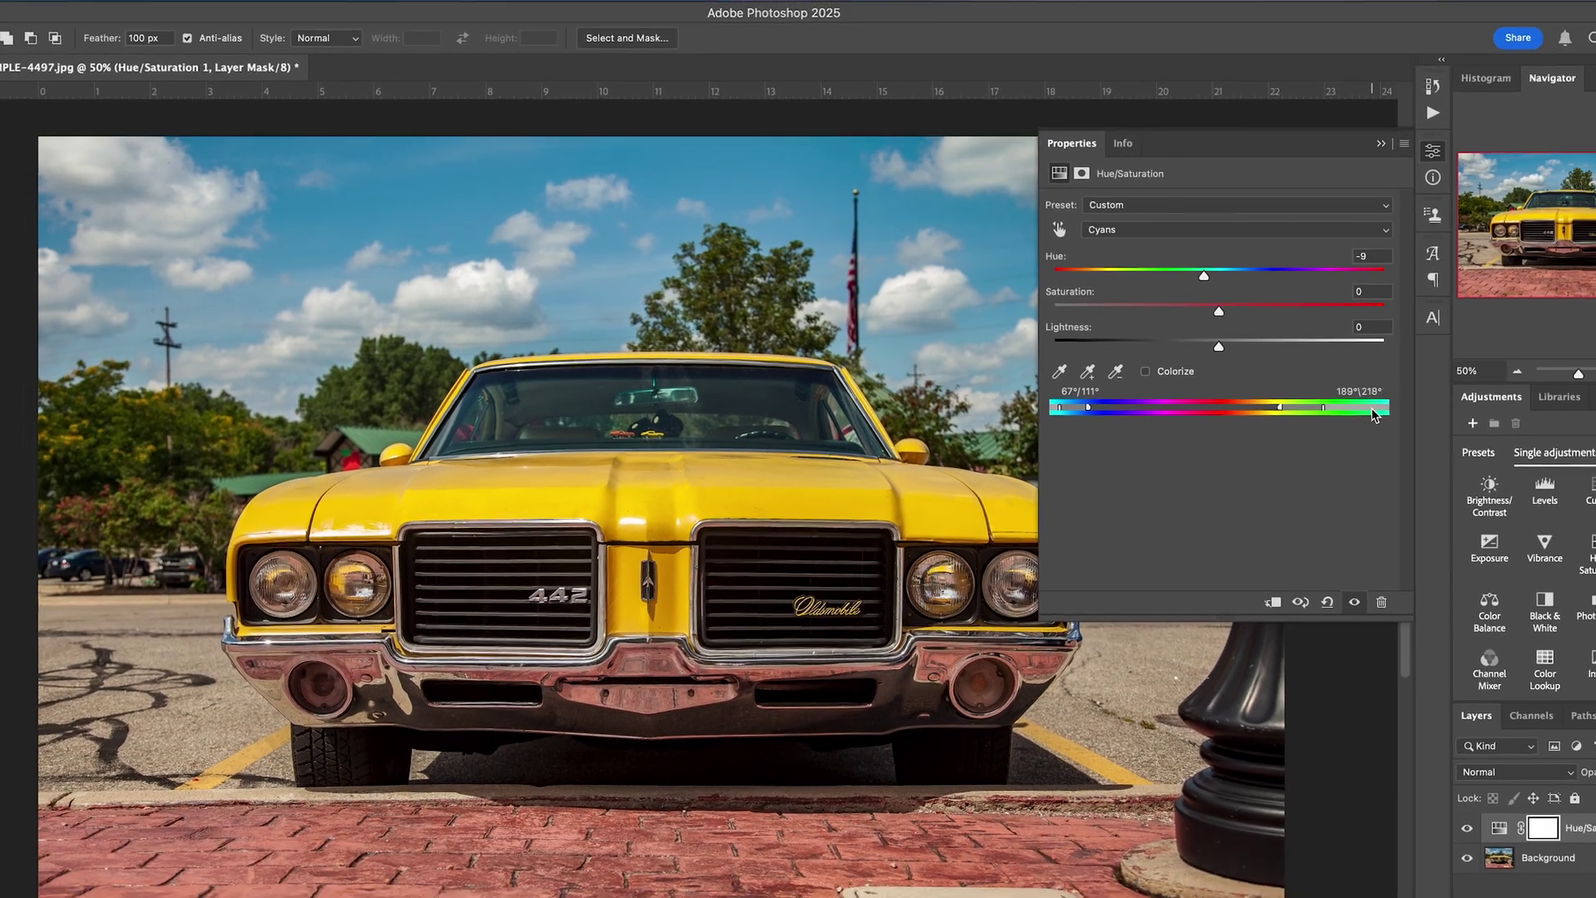
pyautogui.moveTo(1429, 452); pyautogui.dragTo(1413, 452)
# Set the Cyans range to 137°/174°–241°/283° and Hue to -125, turning the sky green.
pyautogui.moveTo(1334, 402); pyautogui.dragTo(1297, 402)
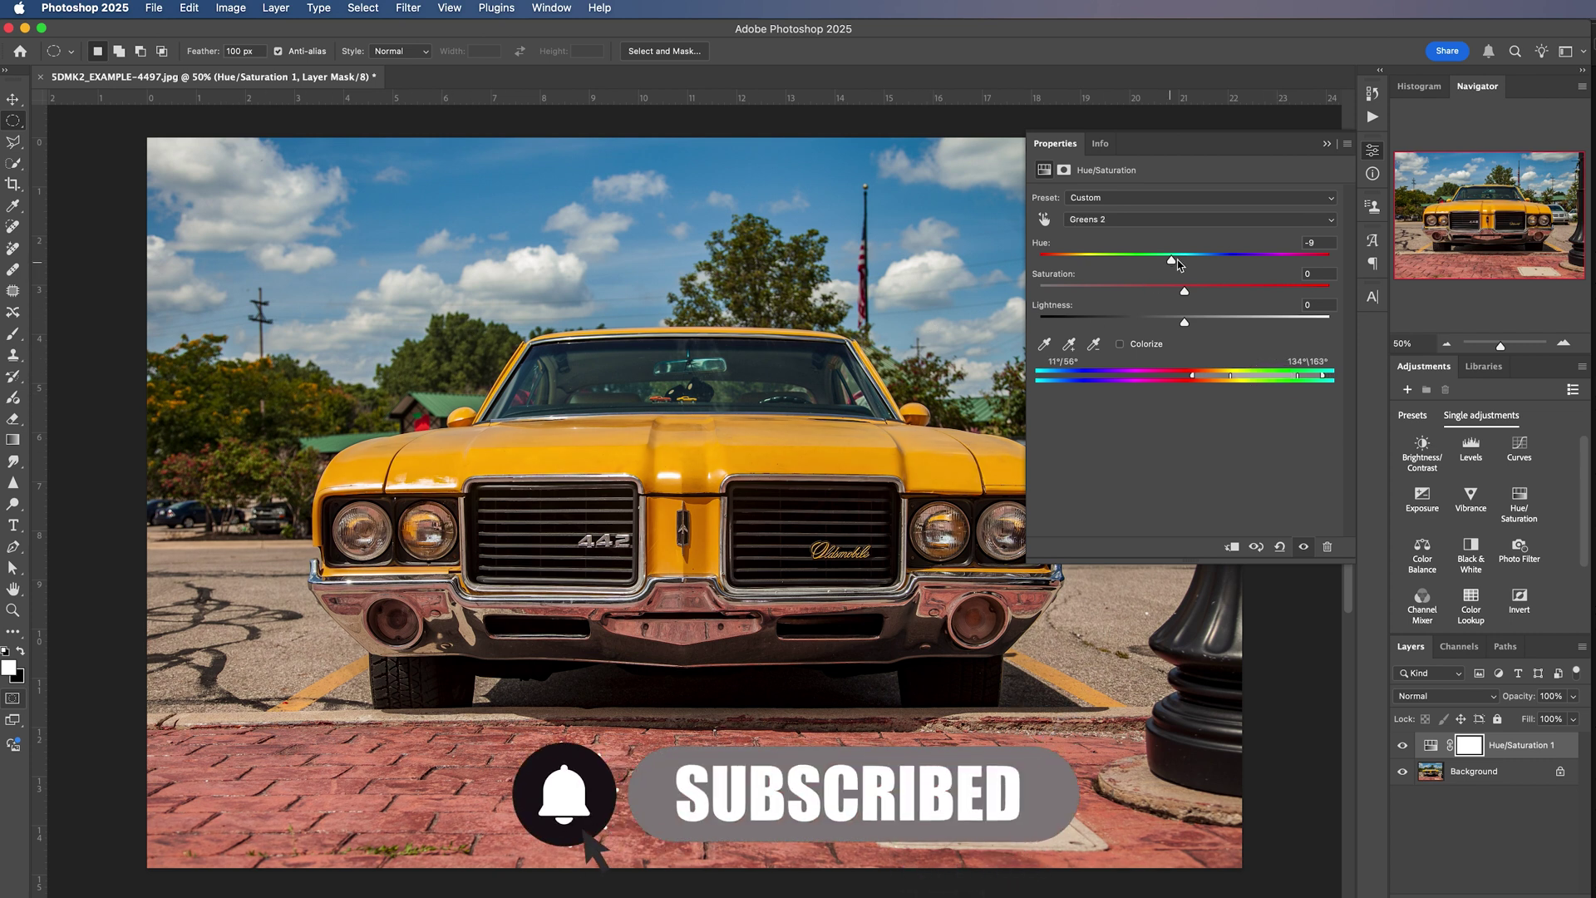
pyautogui.moveTo(1172, 264)
pyautogui.mouseDown()
pyautogui.moveTo(1122, 266)
pyautogui.moveTo(1210, 268)
pyautogui.moveTo(1146, 281)
pyautogui.mouseUp()
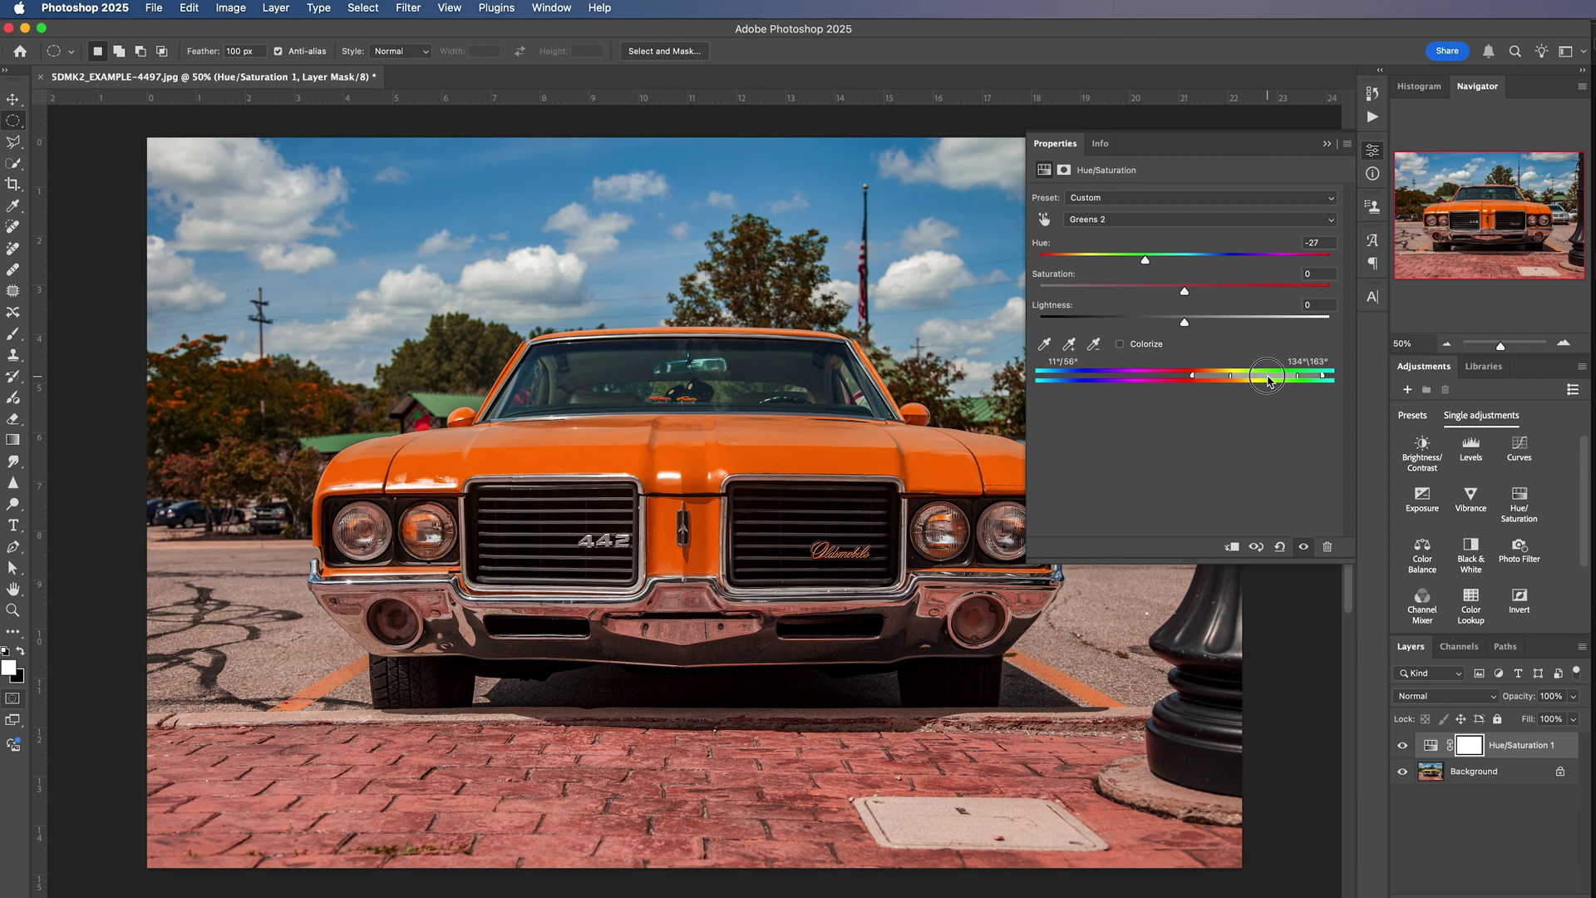
pyautogui.moveTo(1270, 381); pyautogui.dragTo(1144, 377)
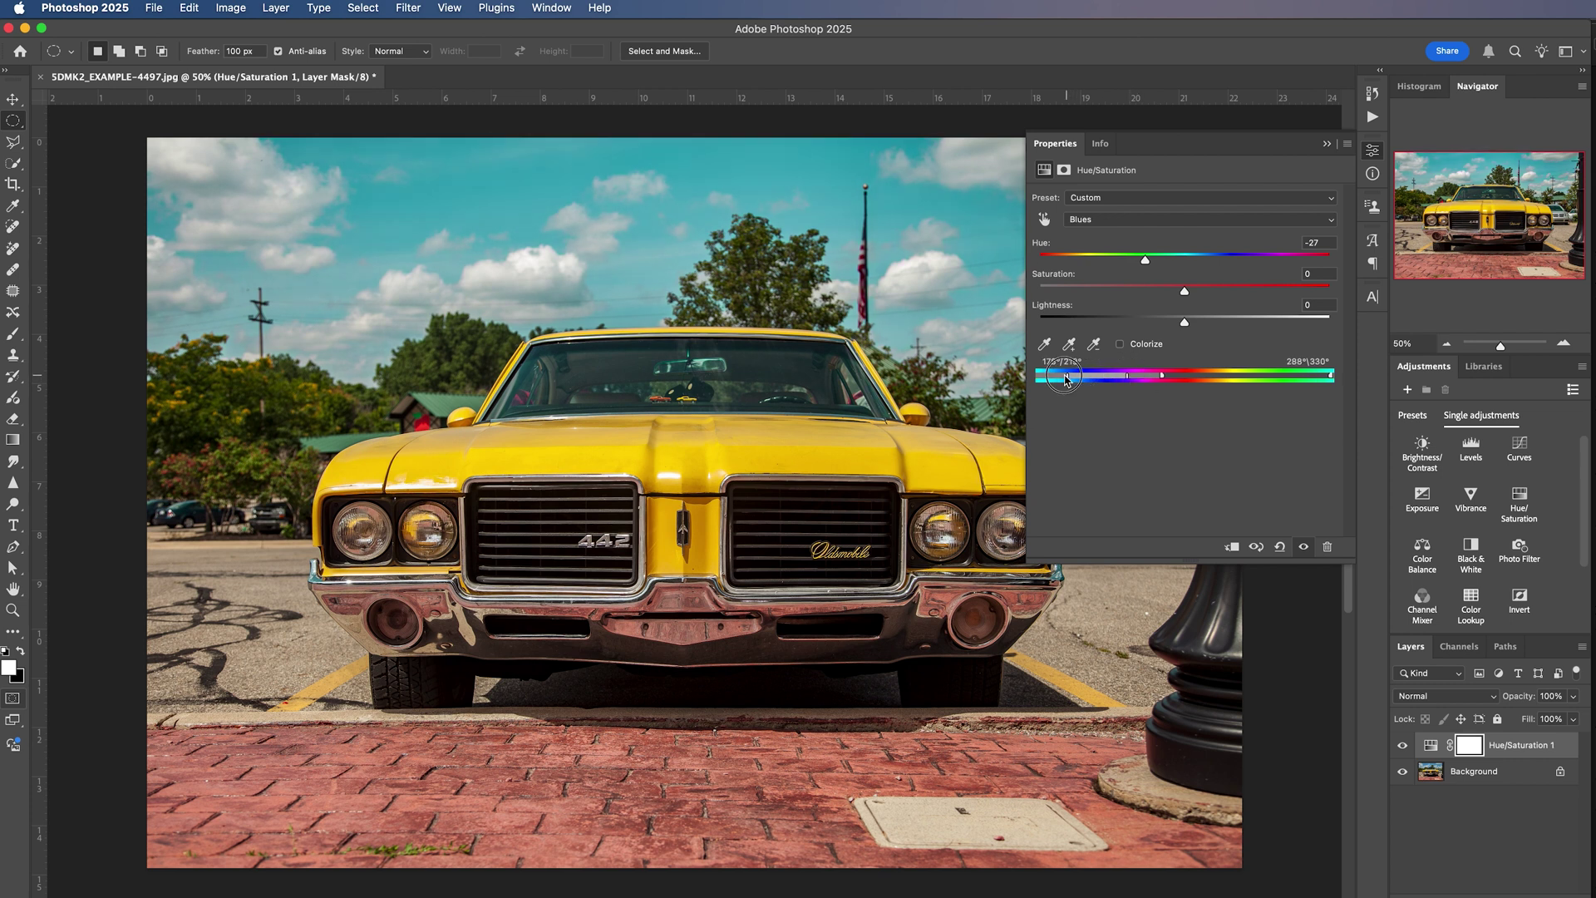
pyautogui.moveTo(1067, 379)
pyautogui.mouseDown()
pyautogui.moveTo(1084, 380)
pyautogui.moveTo(1050, 388)
pyautogui.mouseUp()
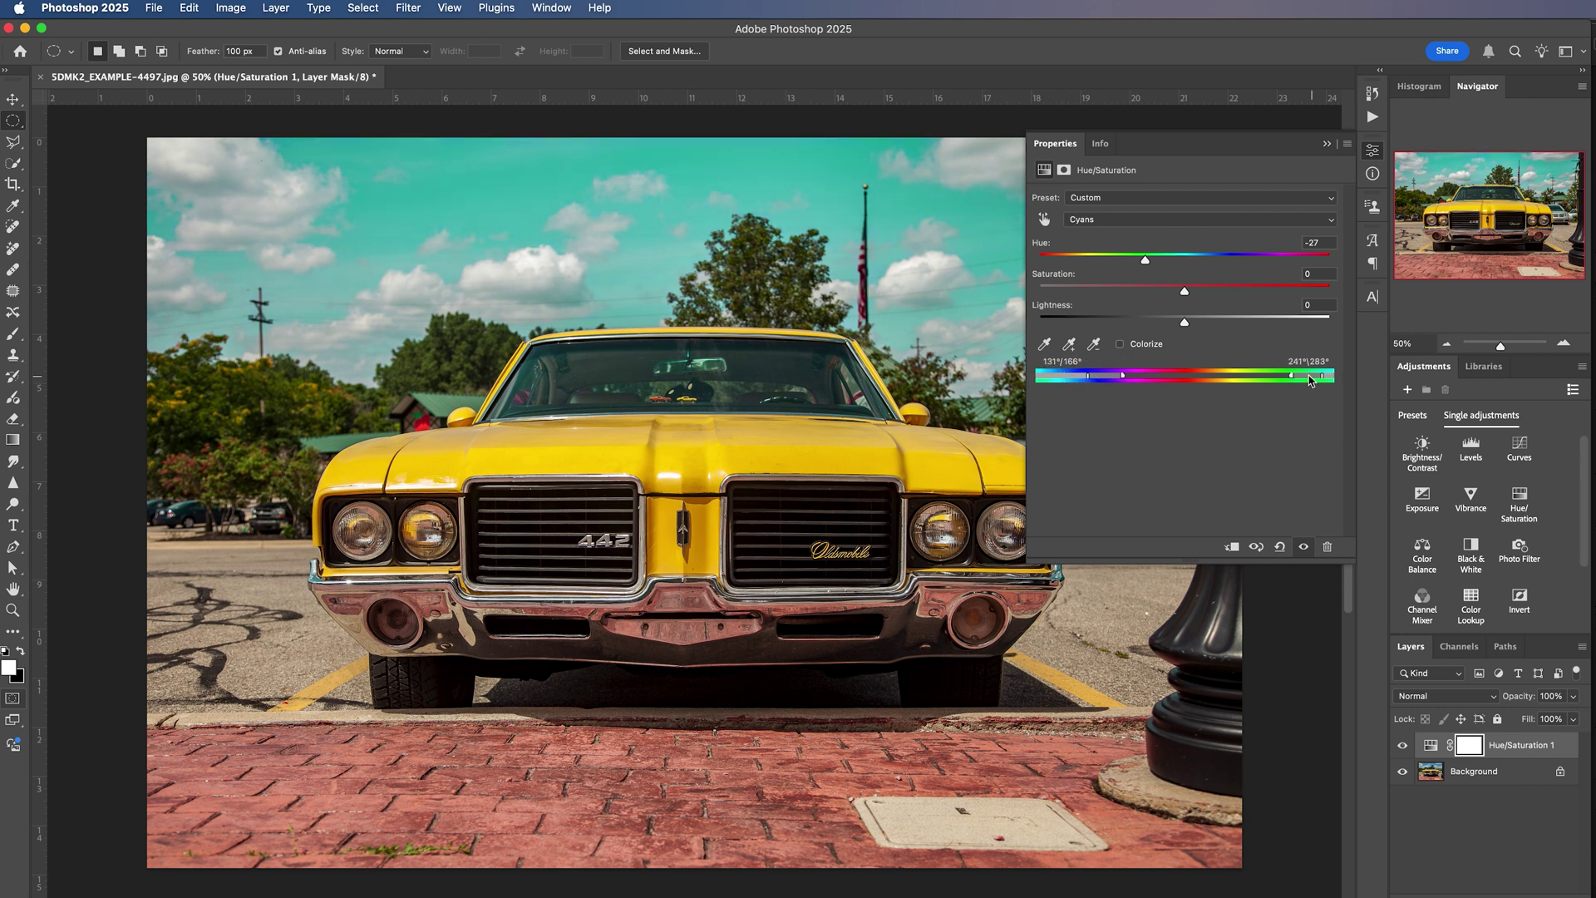
pyautogui.moveTo(1324, 378); pyautogui.dragTo(1307, 382)
pyautogui.moveTo(1146, 260); pyautogui.dragTo(1081, 331)
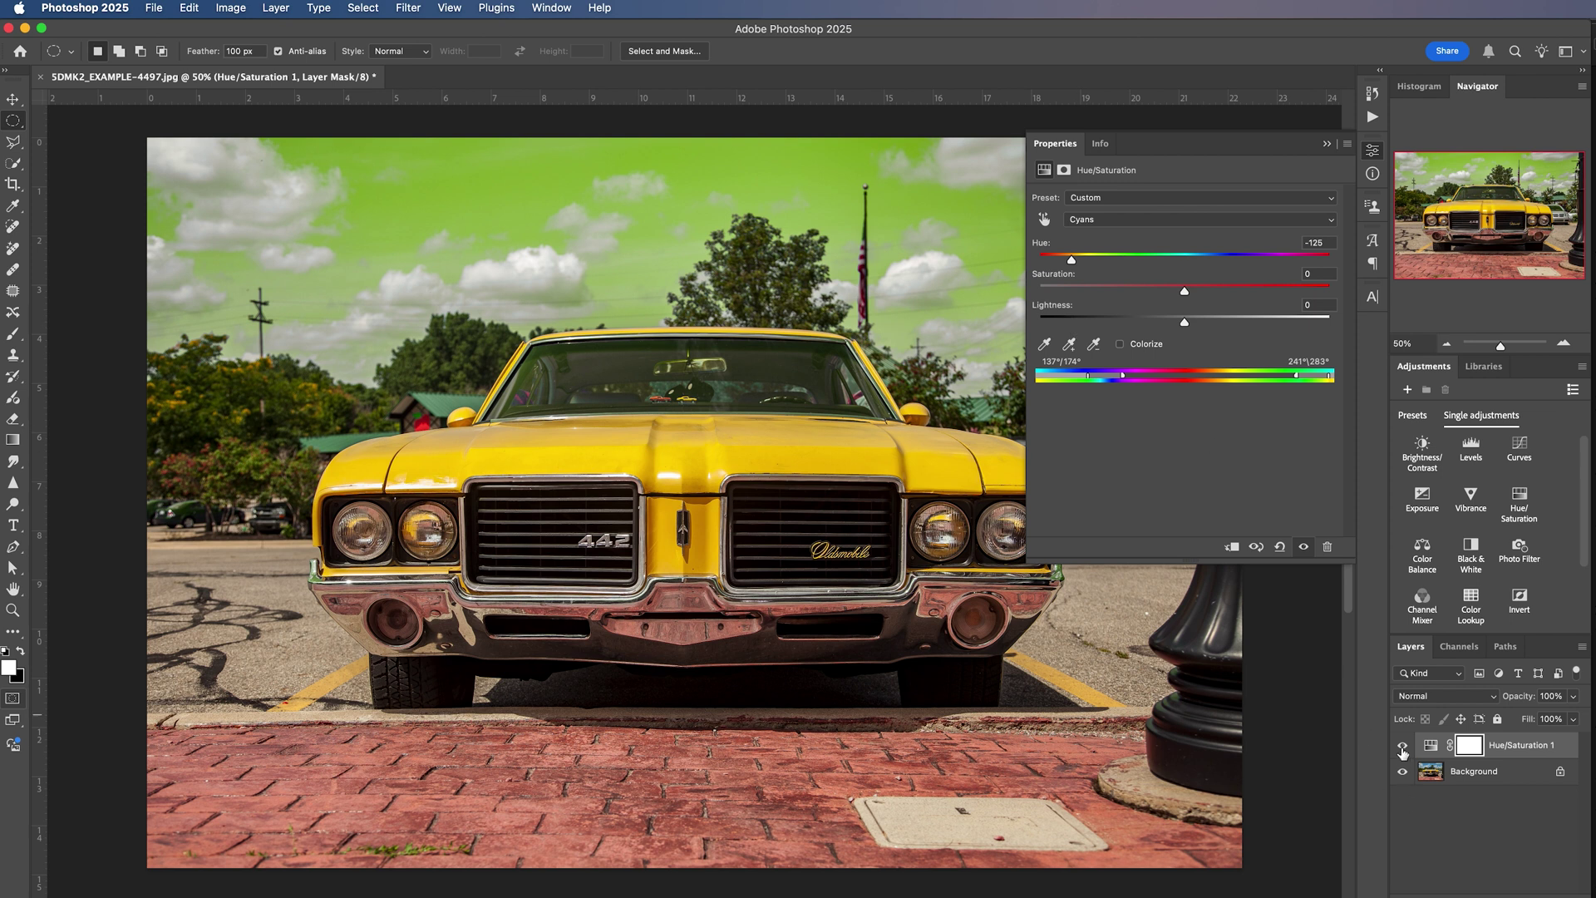
# Toggle the Hue/Saturation 1 layer's visibility to compare against the original image.
pyautogui.click(1403, 747)
pyautogui.click(1403, 746)
pyautogui.click(1402, 747)
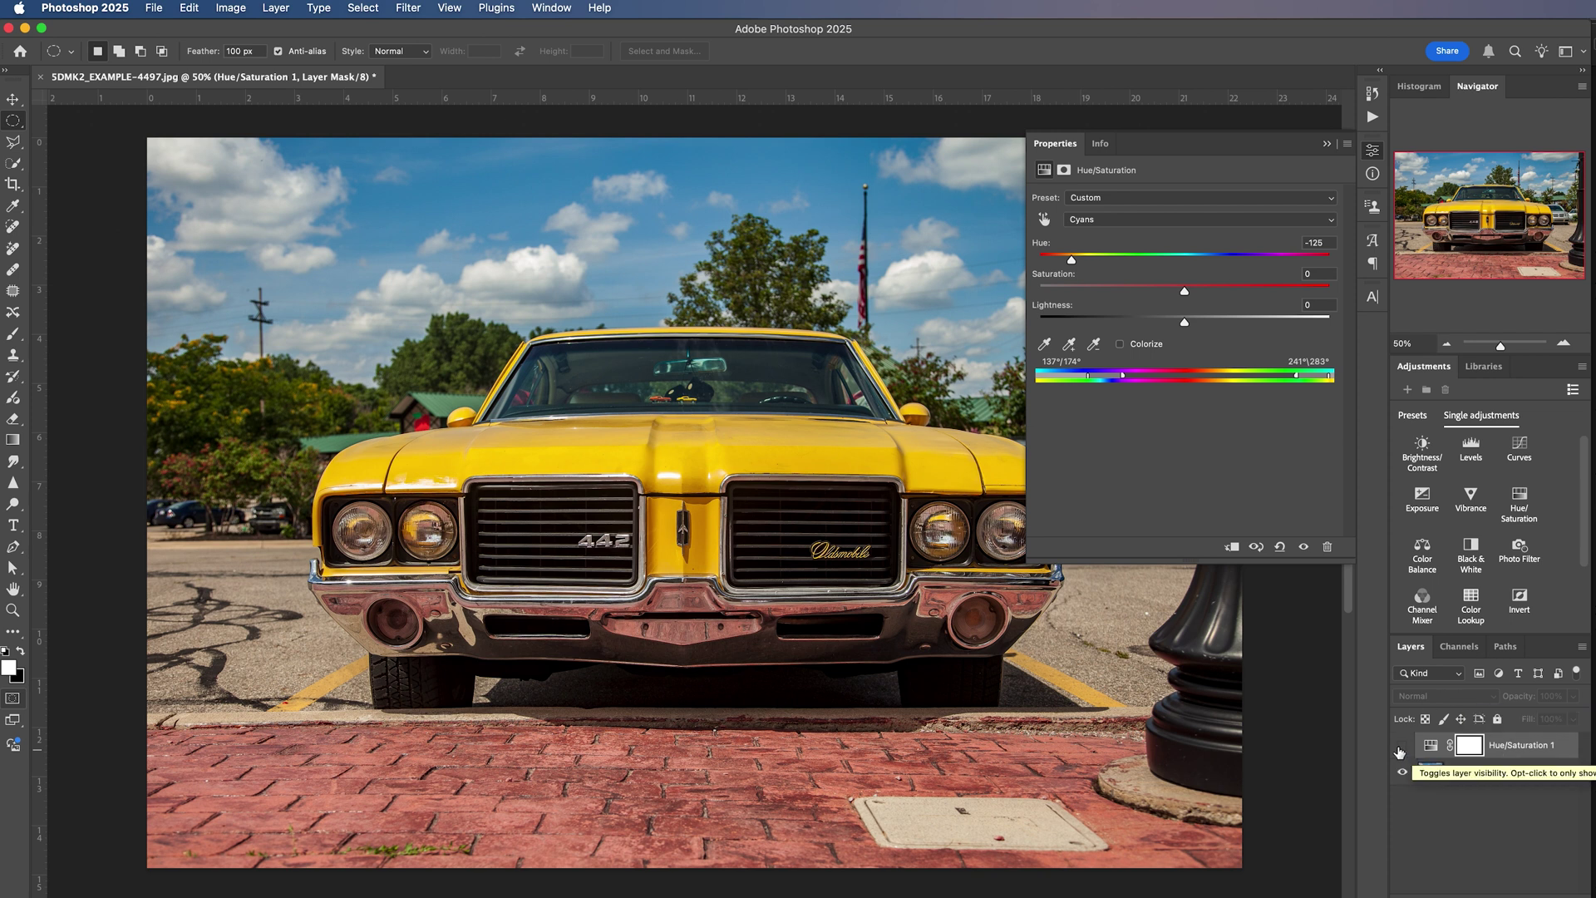
pyautogui.click(1402, 748)
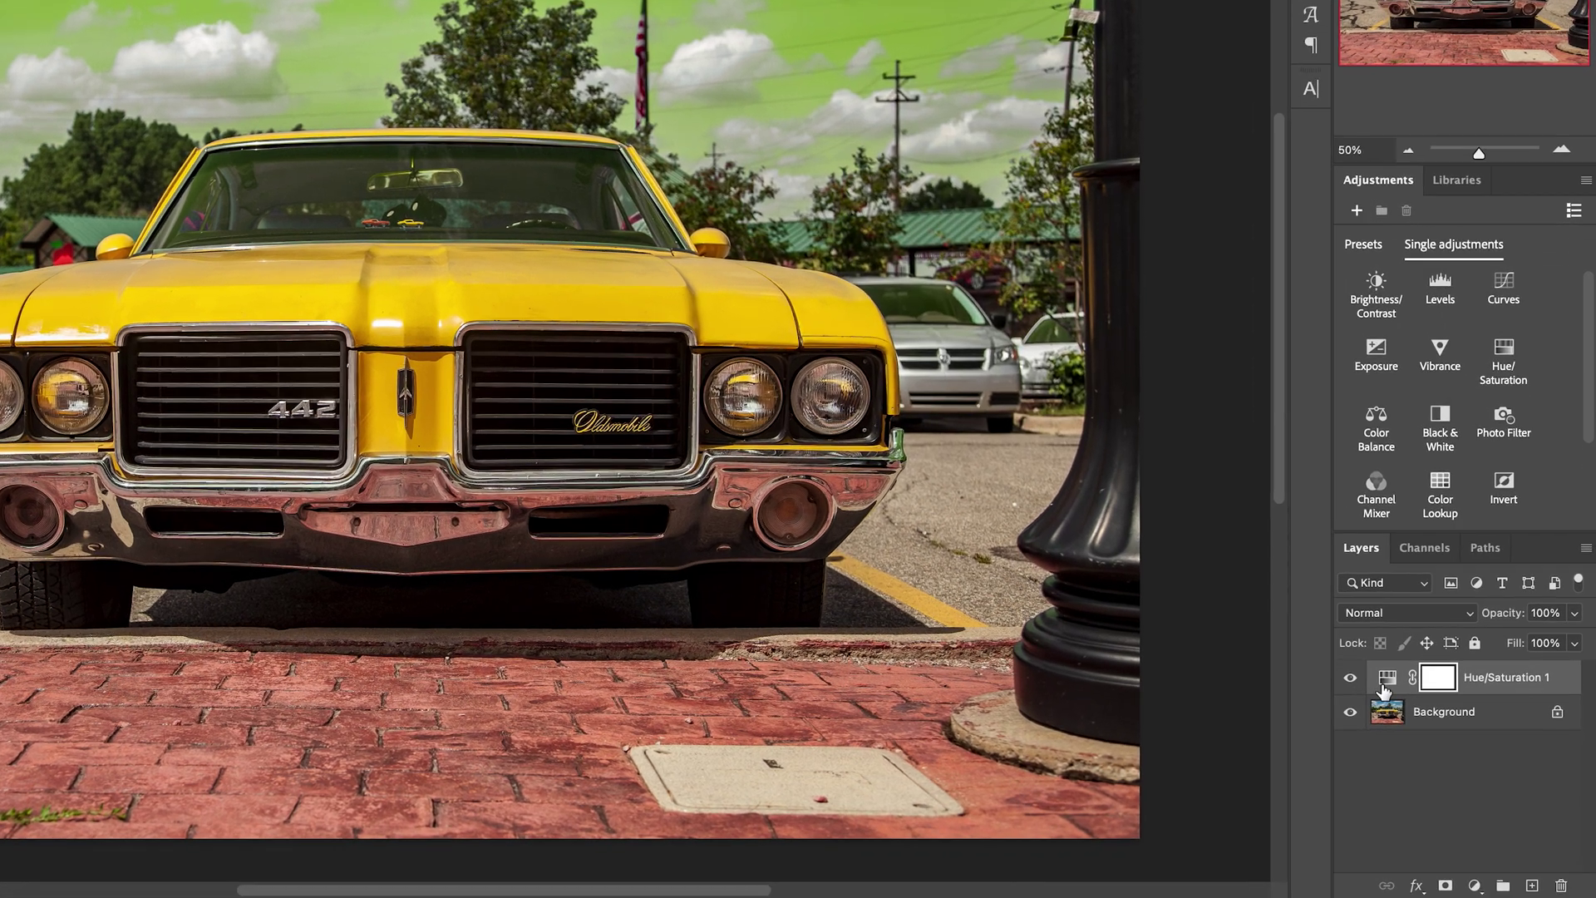
# Hide and delete the Hue/Saturation 1 adjustment layer.
pyautogui.click(1362, 693)
pyautogui.click(1383, 680)
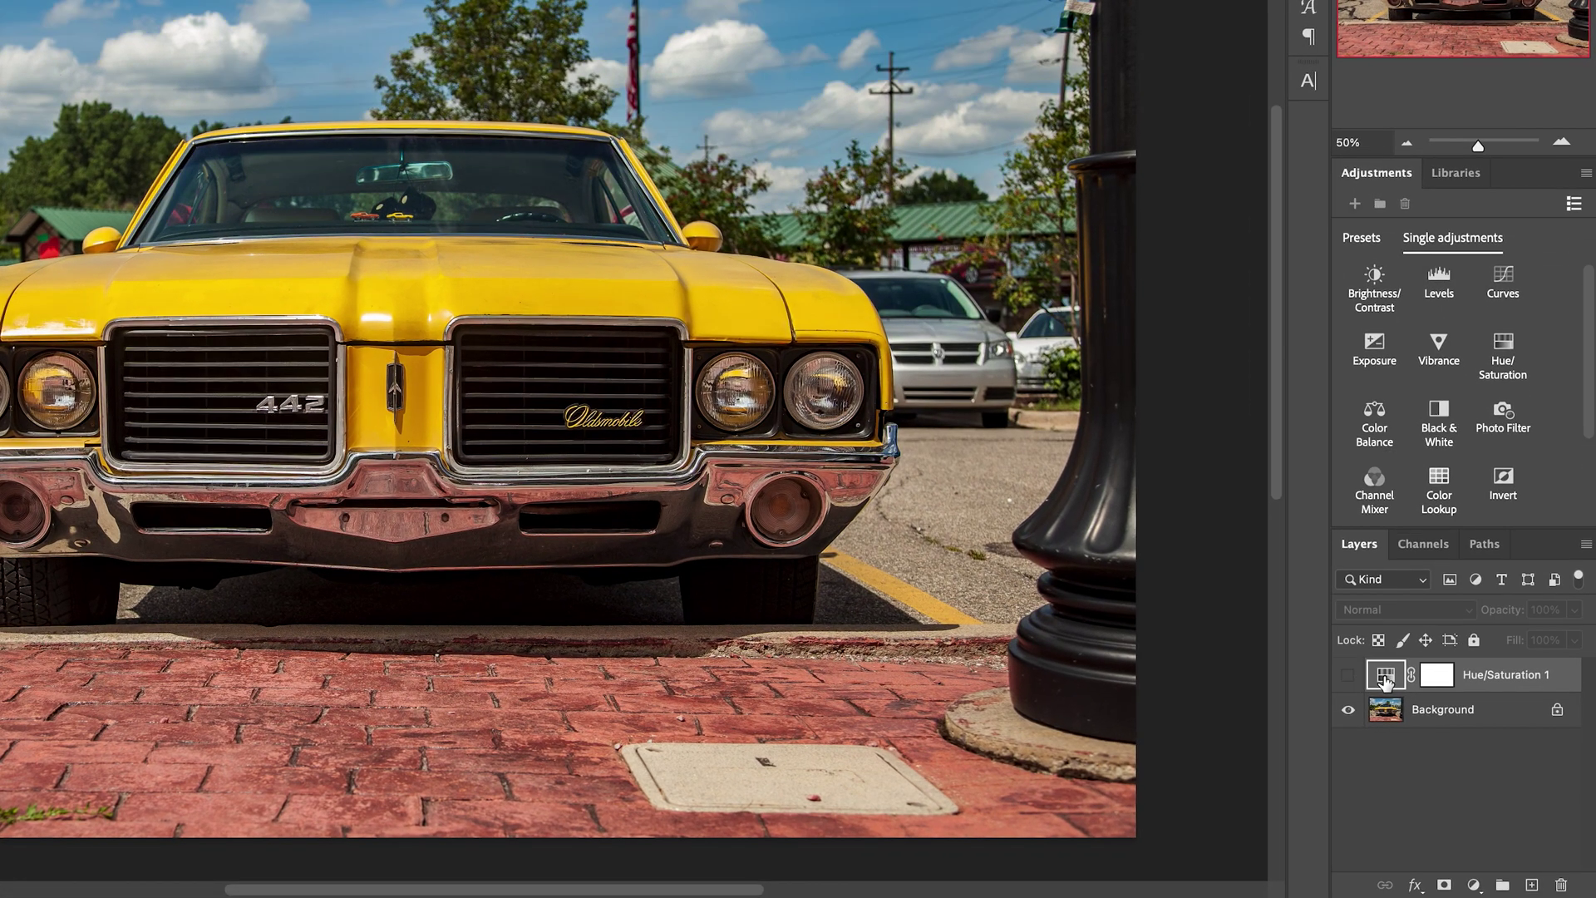
pyautogui.press('Delete')
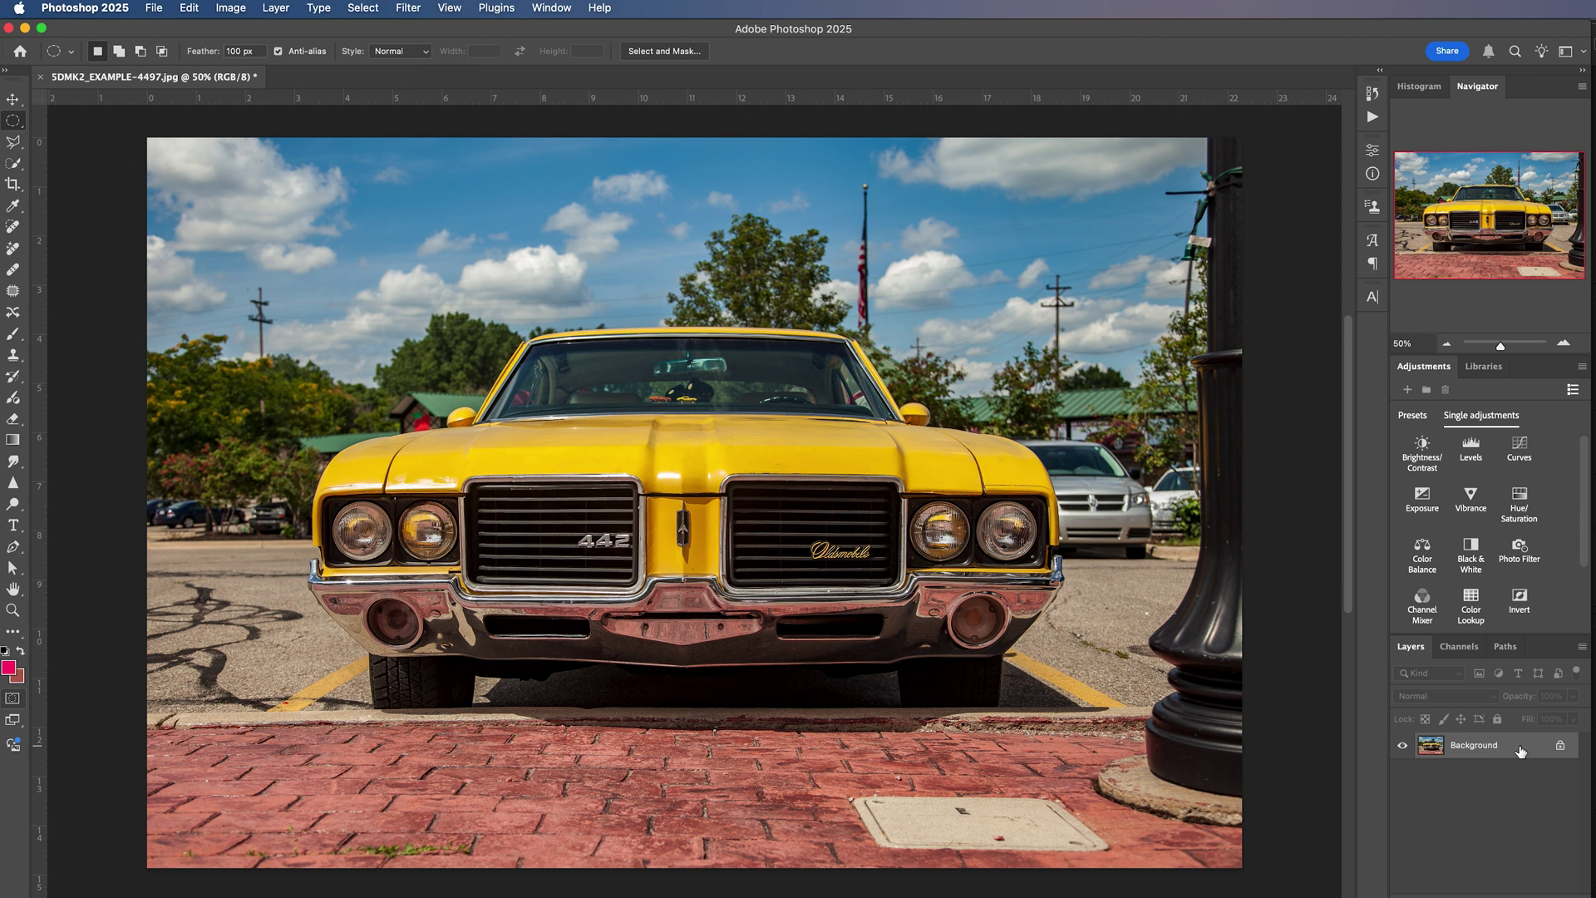
# Duplicate the Background as Layer 1 and open Image > Adjustments > Replace Color.
pyautogui.press('super+j')
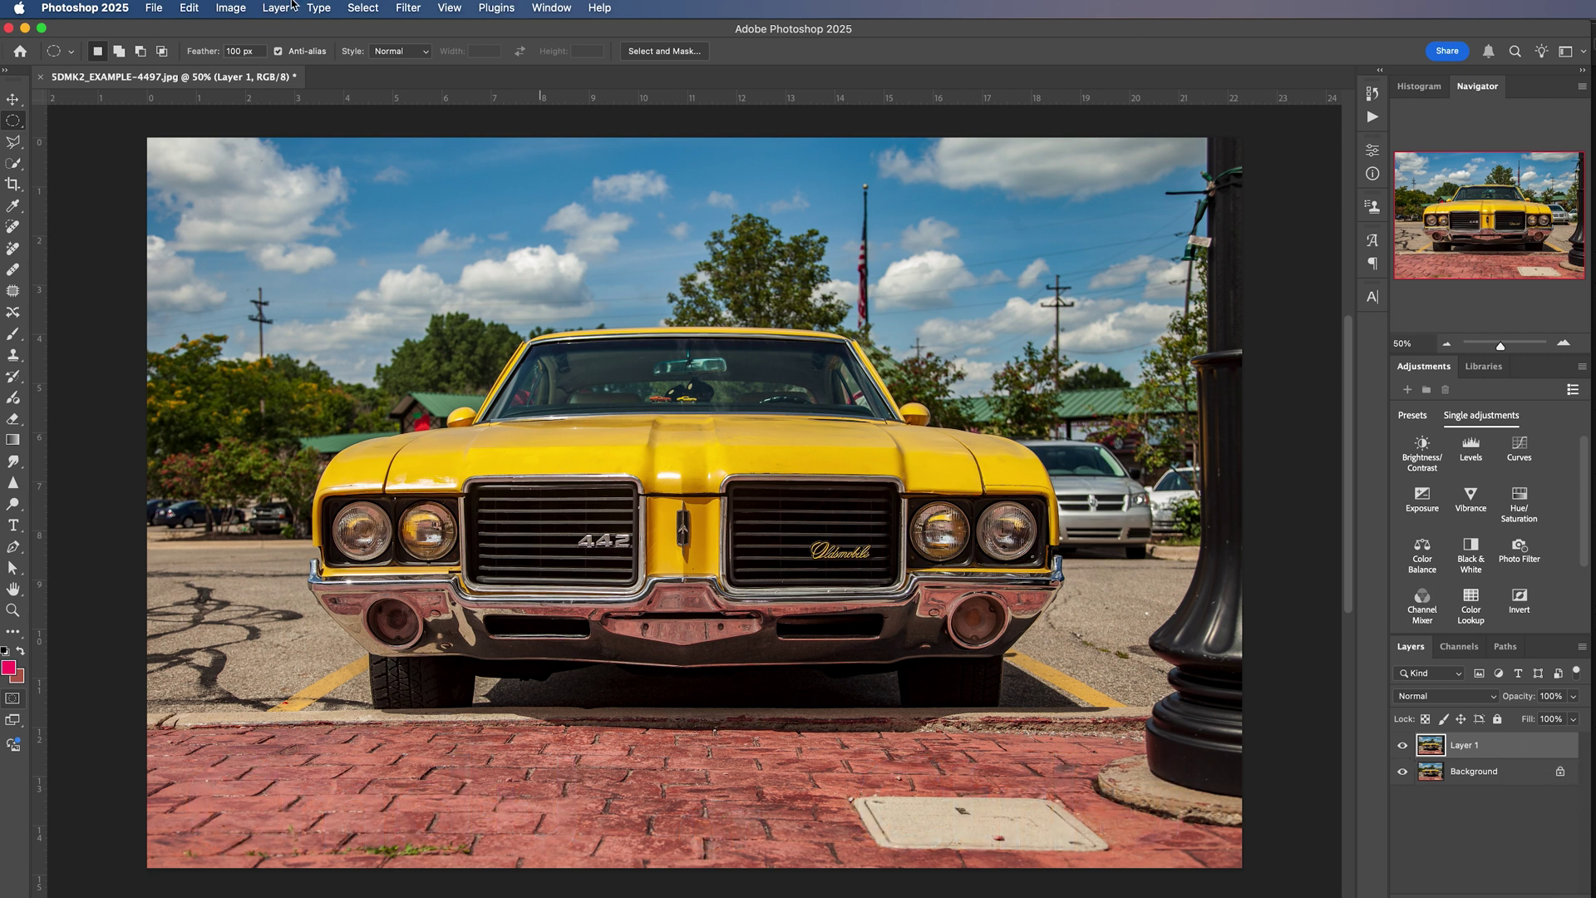
pyautogui.click(244, 8)
pyautogui.moveTo(261, 58)
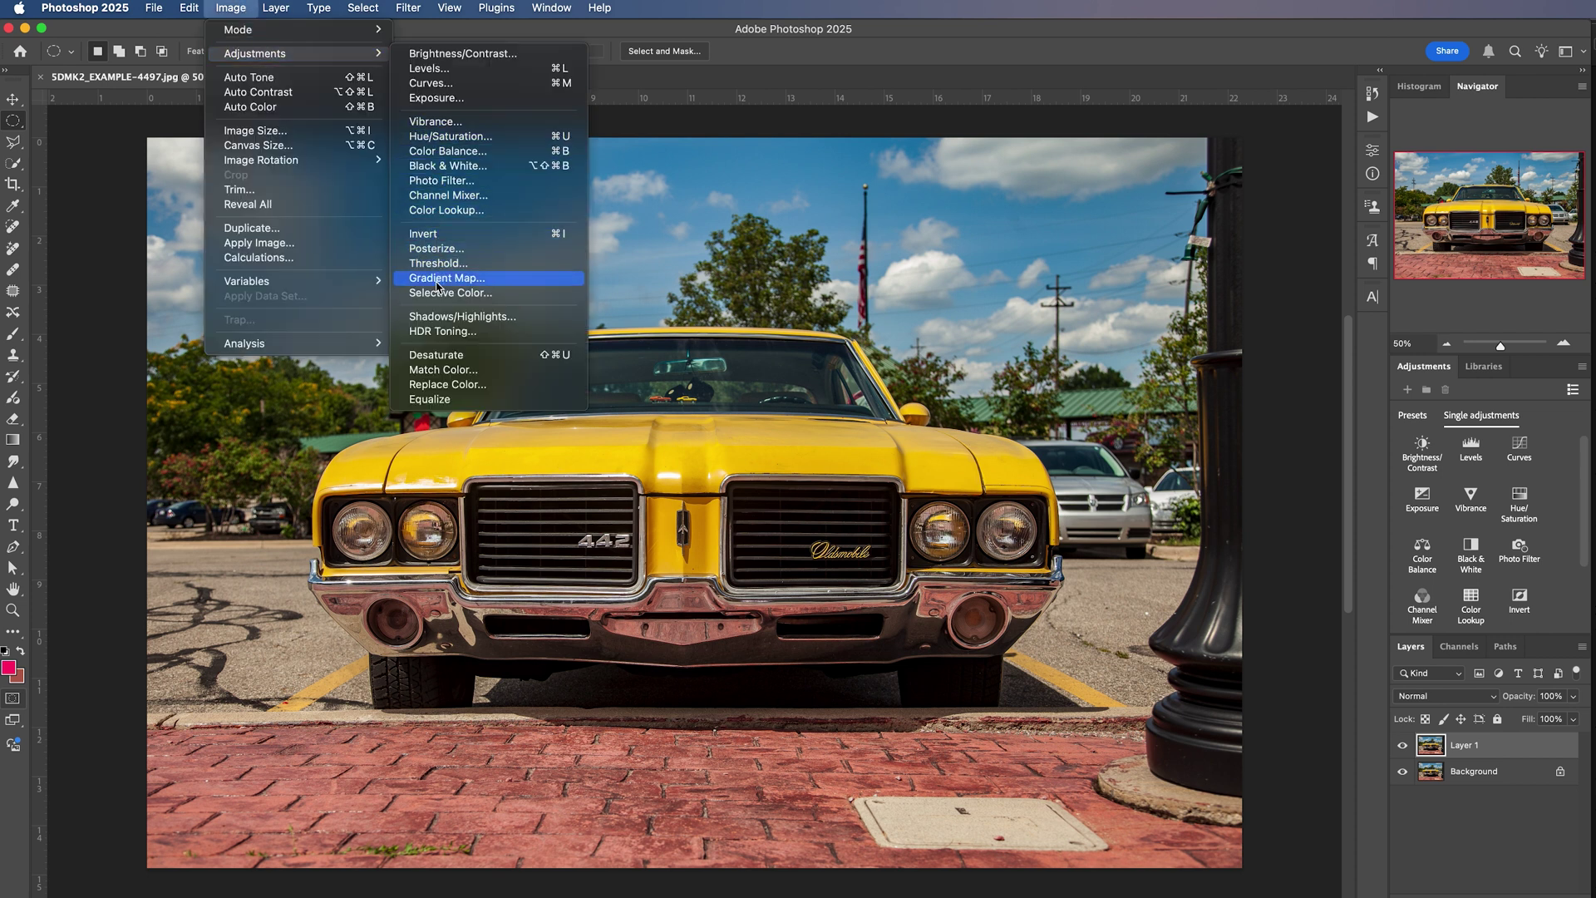
pyautogui.click(449, 384)
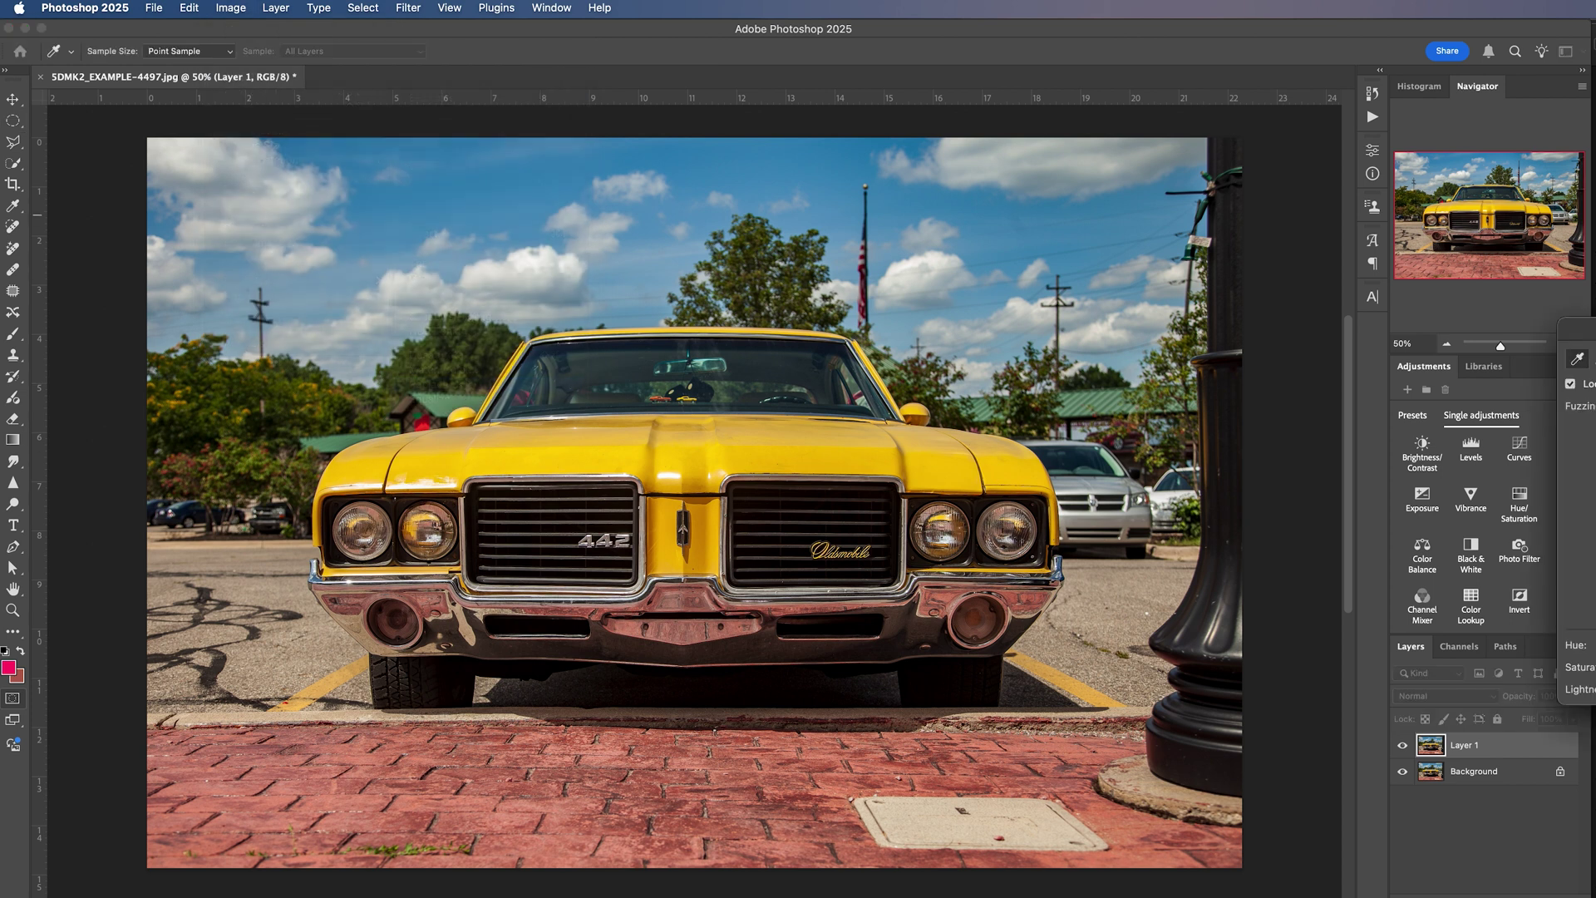
# Sample the car's yellow hood in Replace Color and start shifting its hue toward red.
pyautogui.moveTo(1578, 329); pyautogui.dragTo(1186, 115)
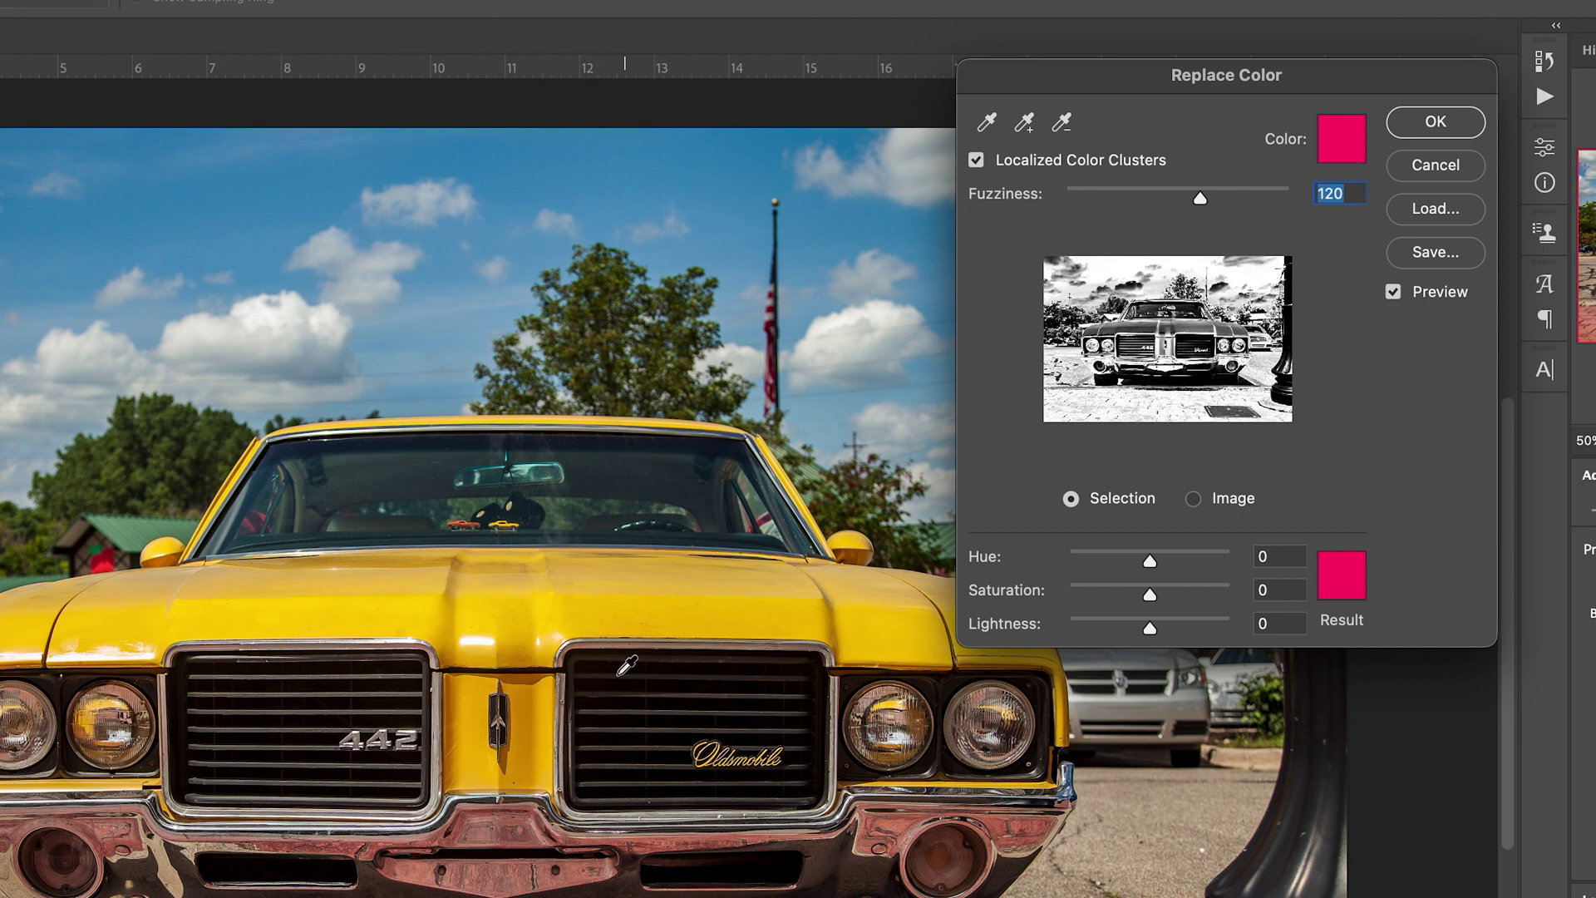
pyautogui.click(318, 615)
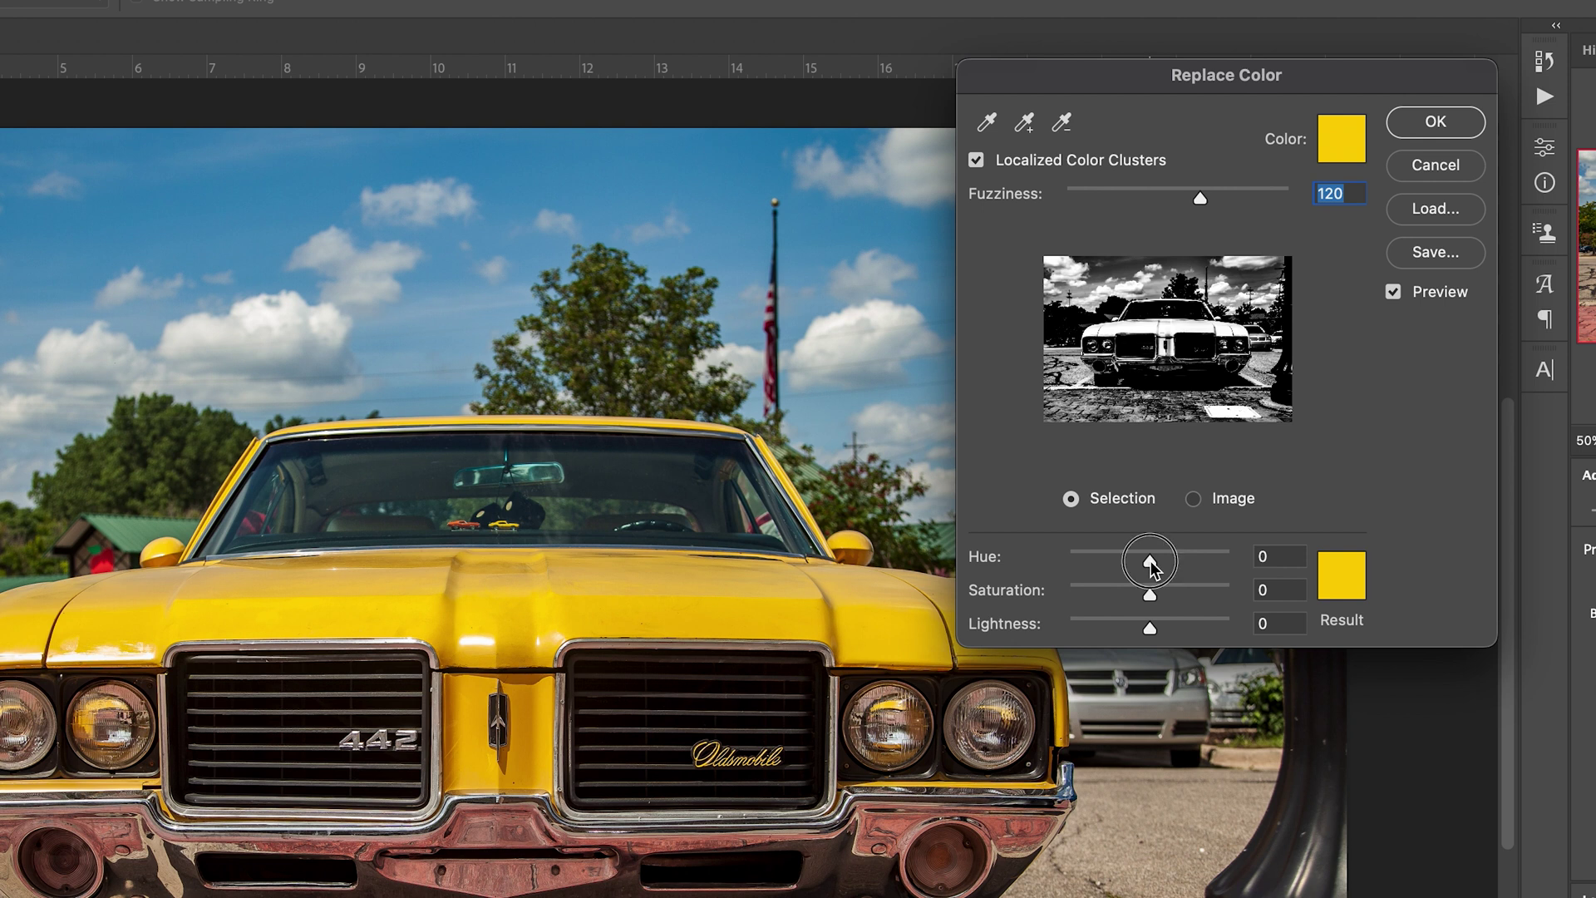
pyautogui.moveTo(1150, 560)
pyautogui.mouseDown()
pyautogui.moveTo(1105, 557)
pyautogui.moveTo(1124, 553)
pyautogui.mouseUp()
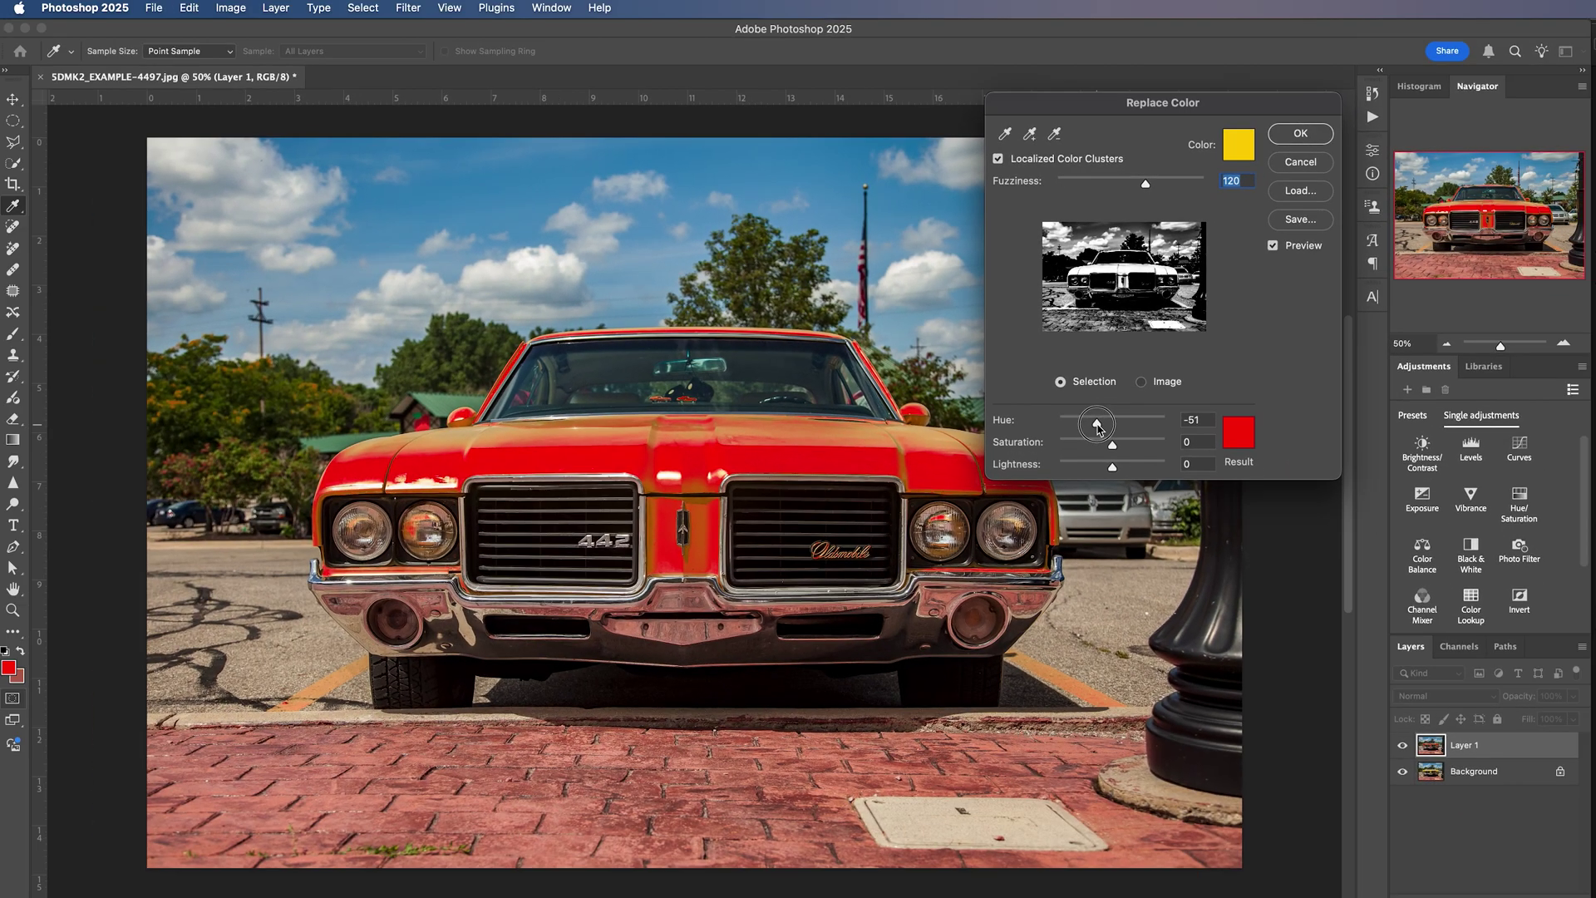
# Set the Replace Color Hue to -51 and move the dialog aside to reveal the car.
pyautogui.moveTo(1099, 428); pyautogui.dragTo(1099, 428)
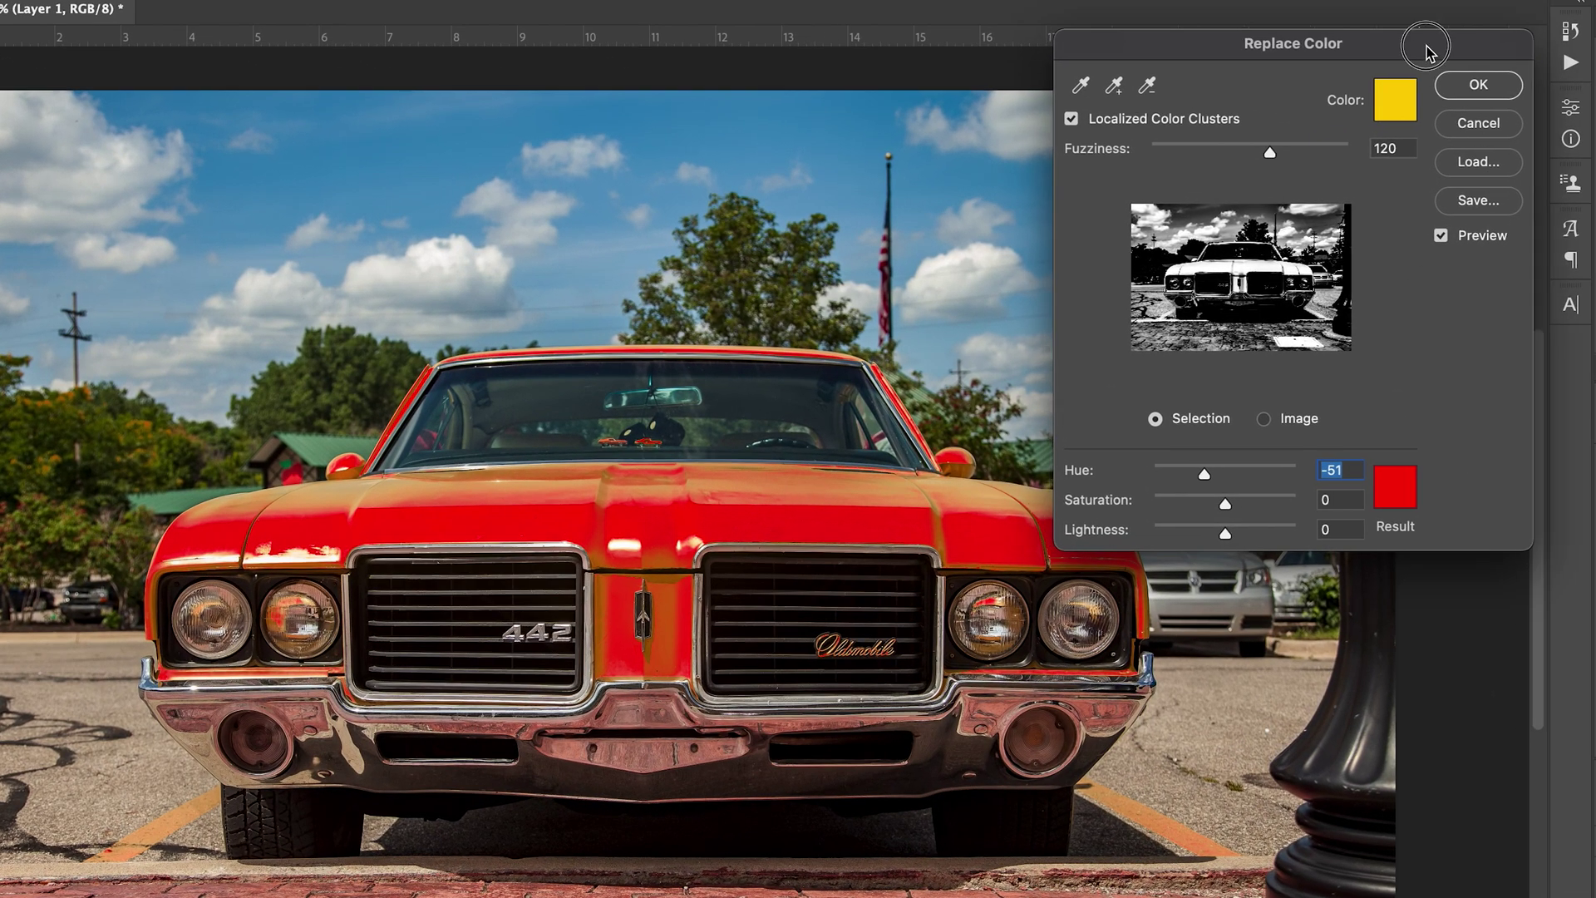
pyautogui.moveTo(1425, 47); pyautogui.dragTo(1514, 41)
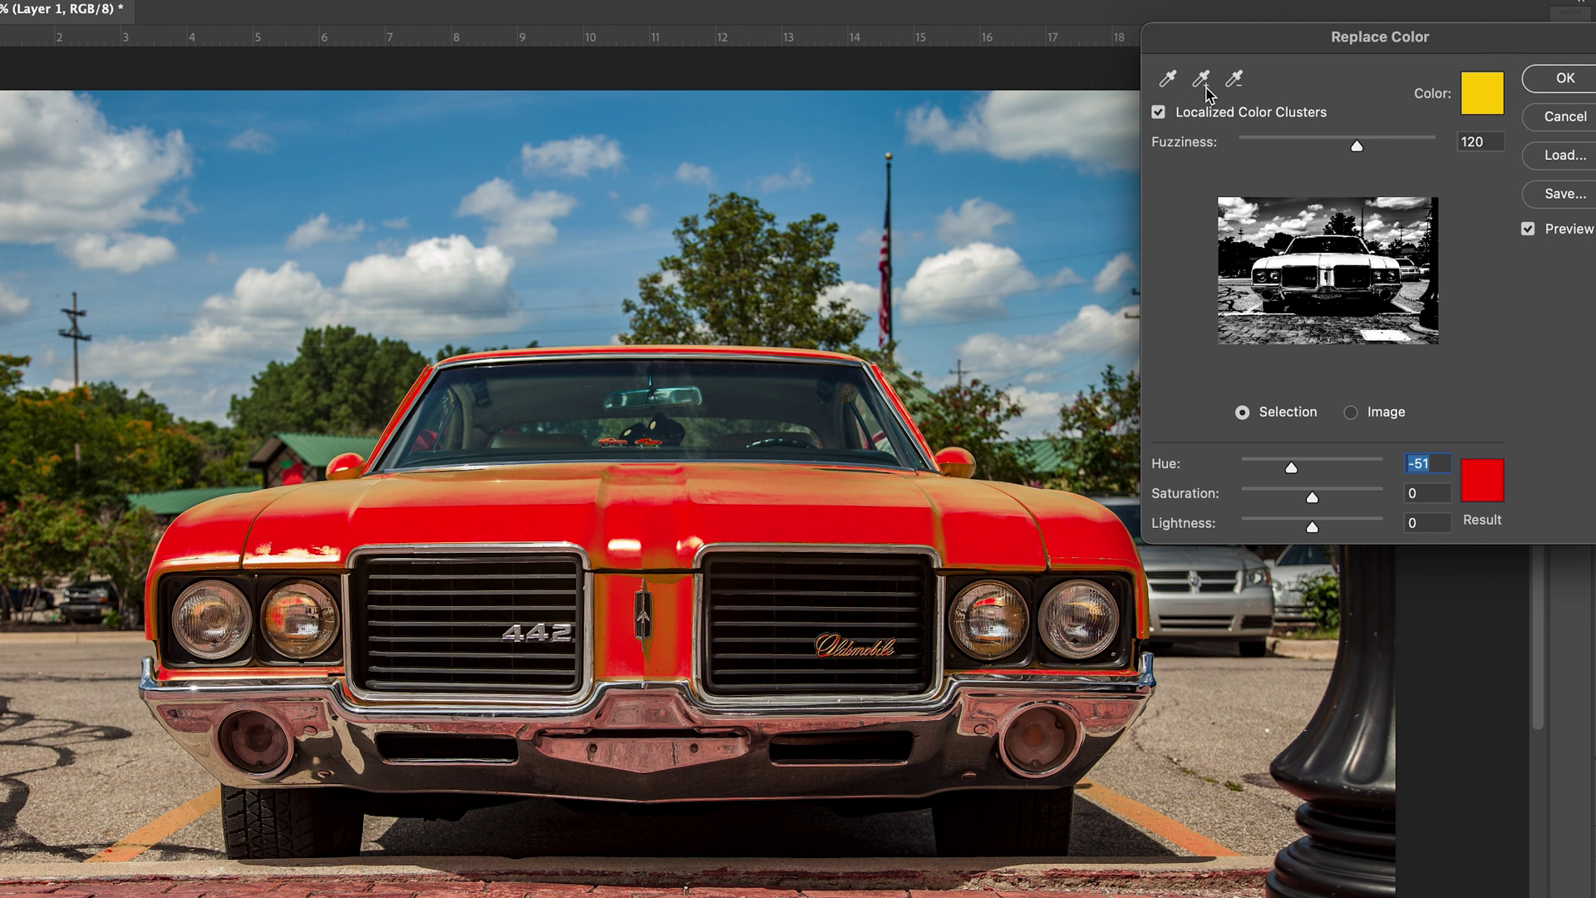
pyautogui.click(1203, 79)
# Add three more hood shades to the Replace Color sample so the whole car turns red.
pyautogui.click(800, 500)
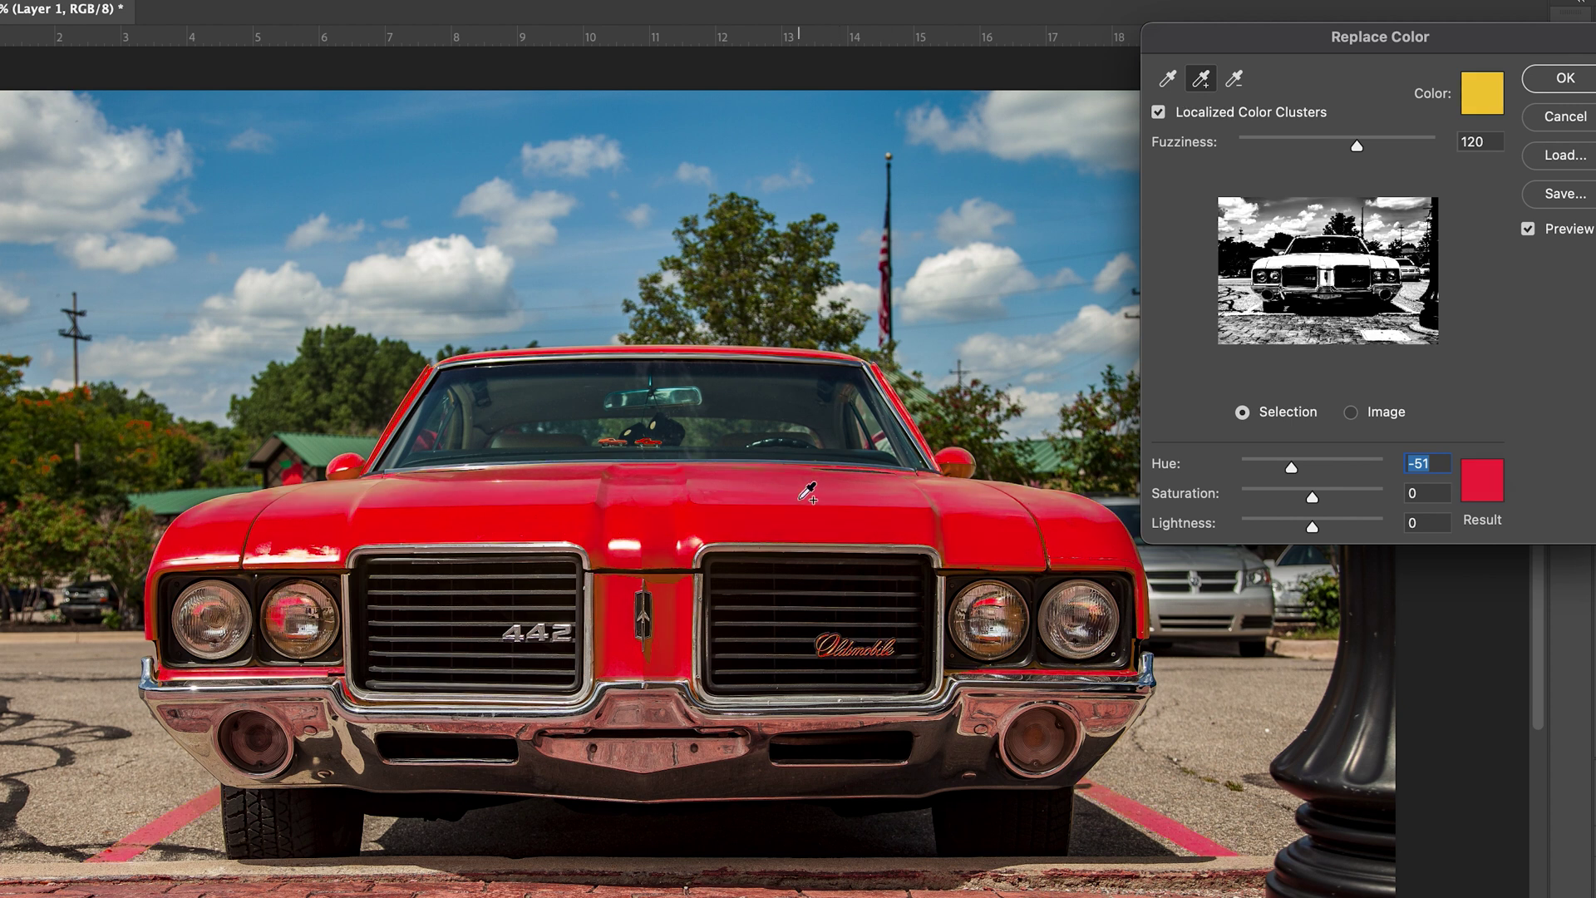
pyautogui.click(613, 579)
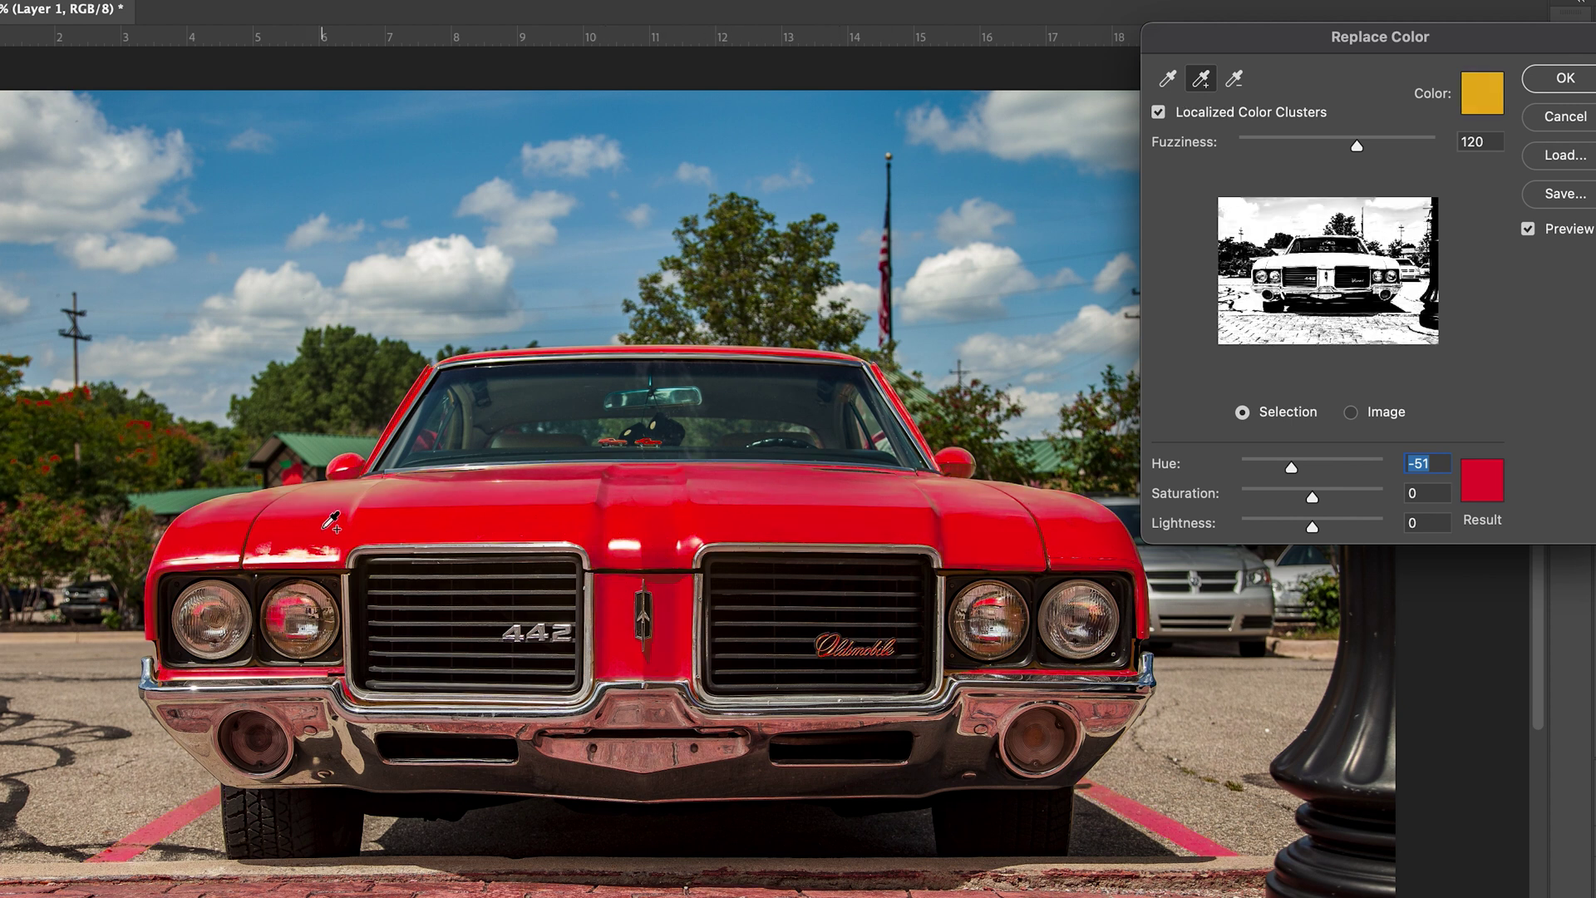
pyautogui.click(341, 504)
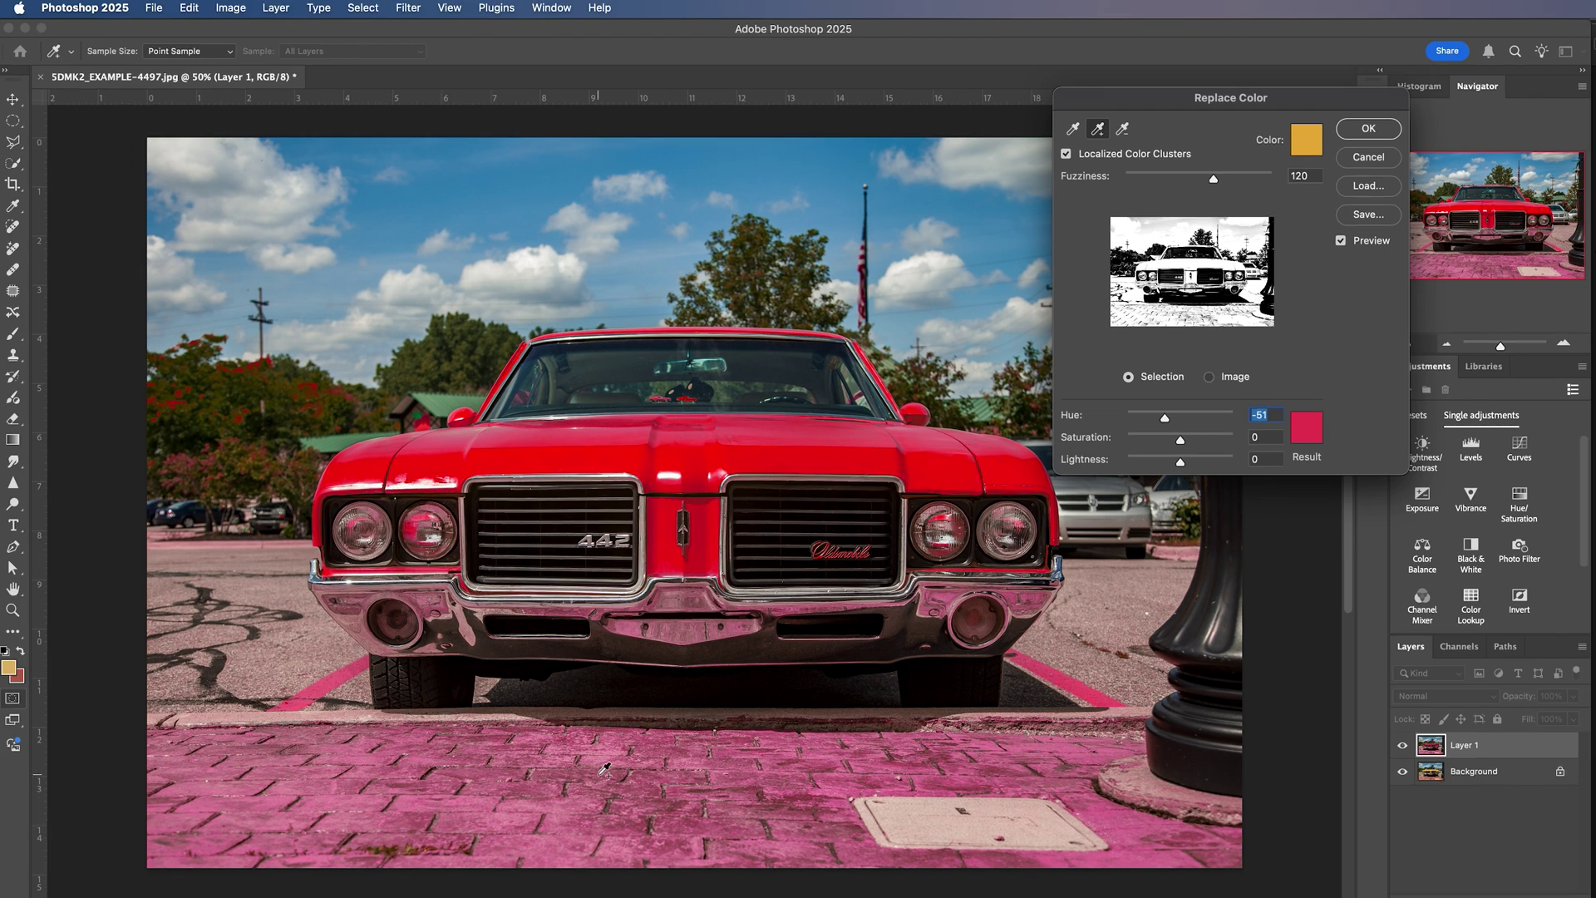
# Subtract the pavement colours from the sample, compare the preview, and apply the red replacement.
pyautogui.click(1126, 133)
pyautogui.click(350, 784)
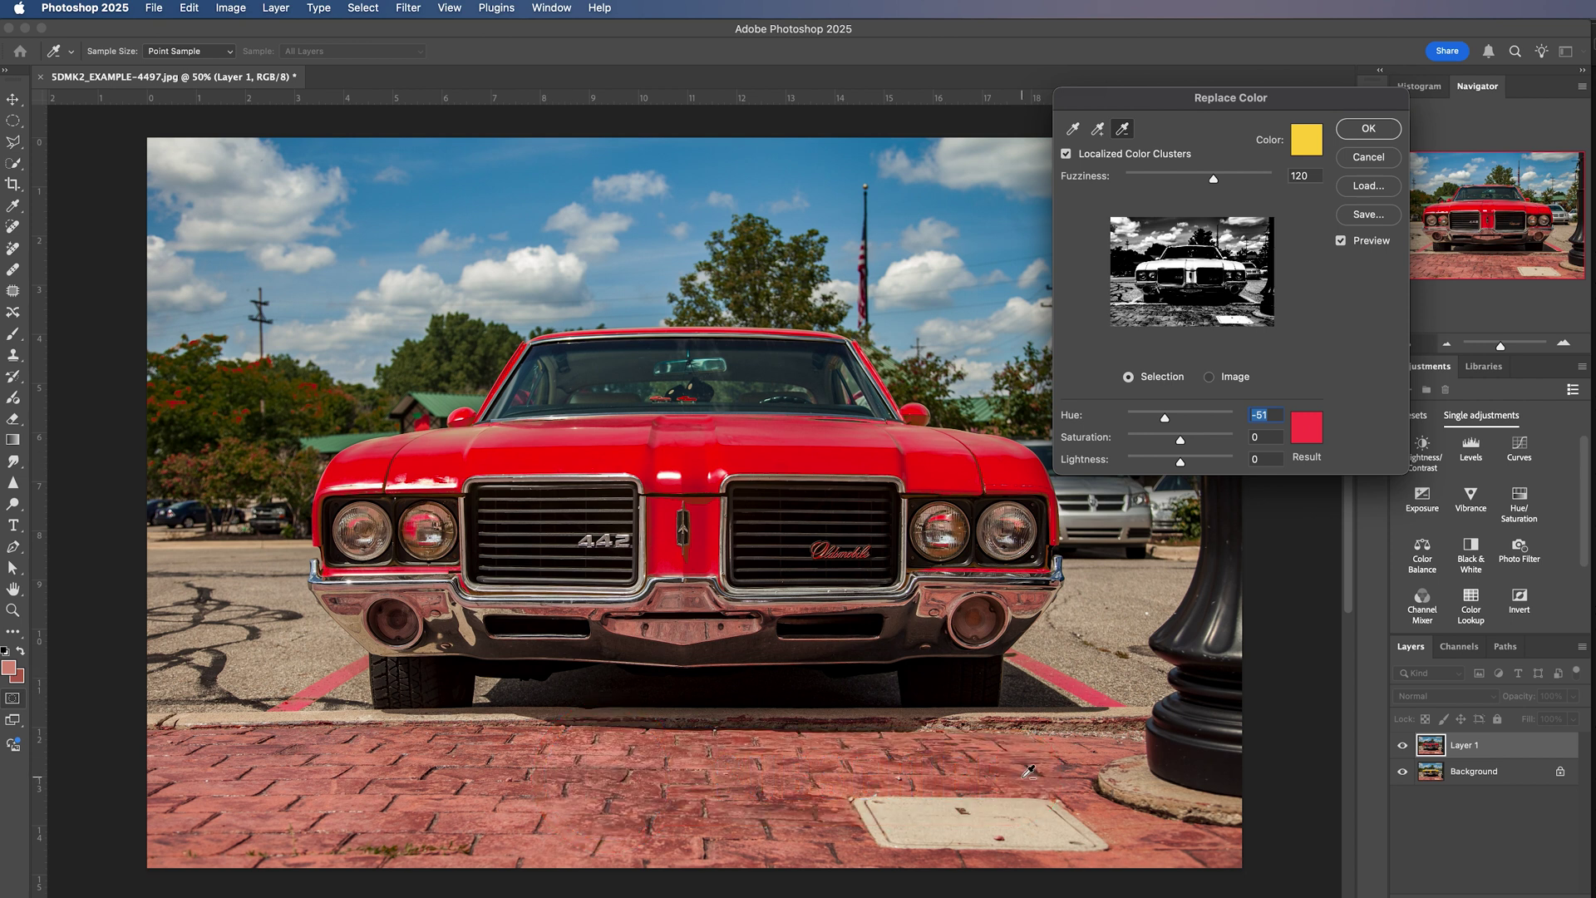
pyautogui.click(1342, 242)
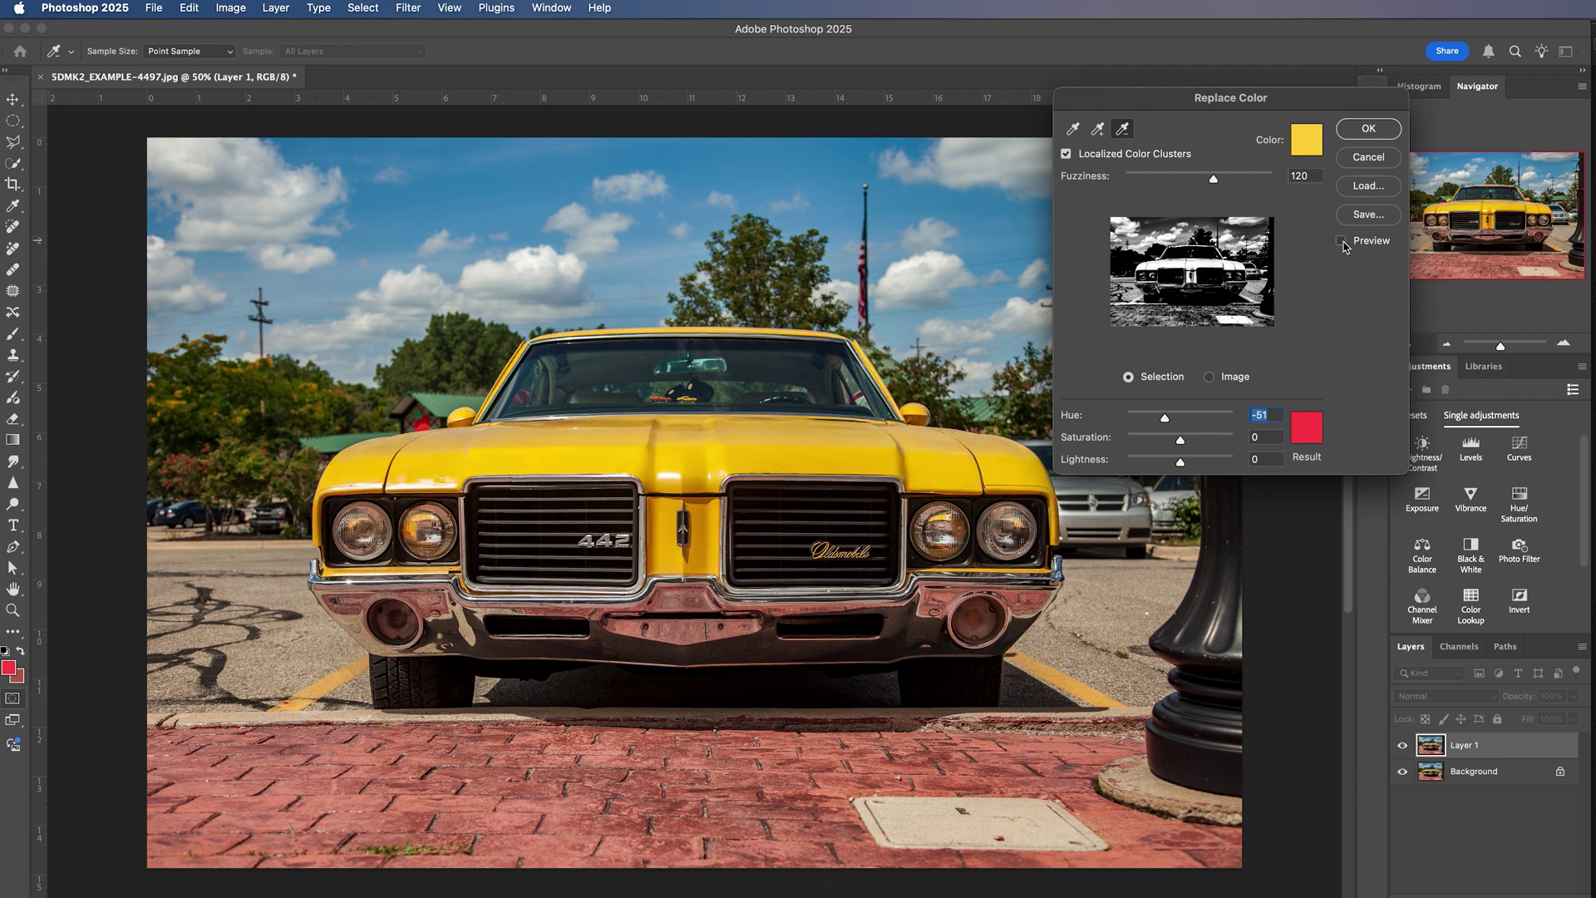
pyautogui.click(1341, 242)
pyautogui.click(1378, 137)
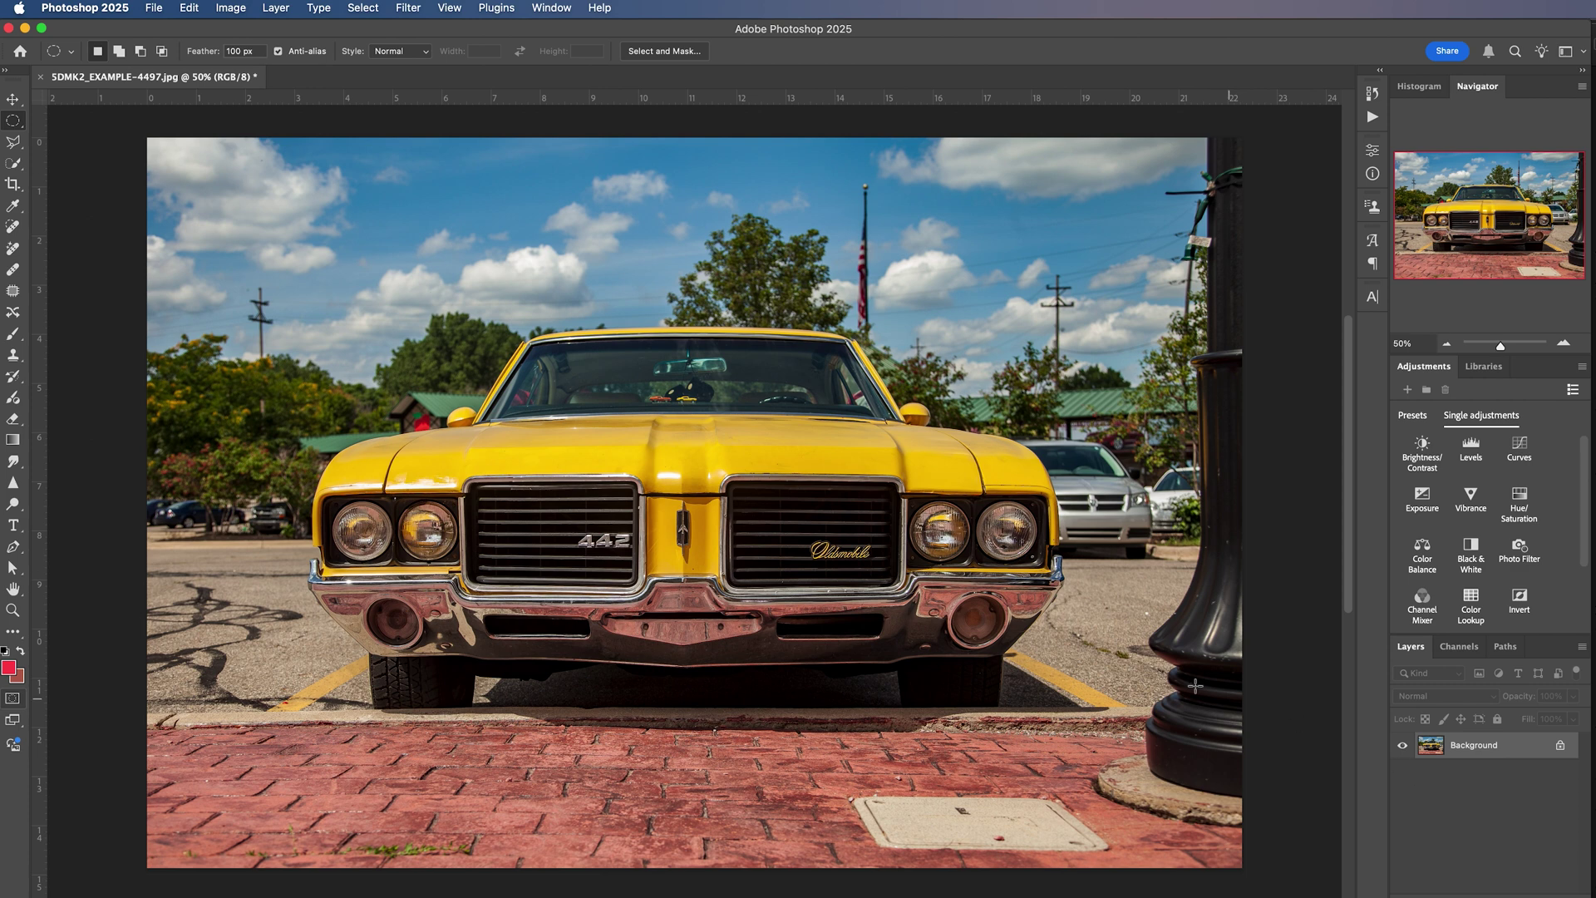
# Switch from the selection tool group to the Quick Selection Tool.
pyautogui.press('w')
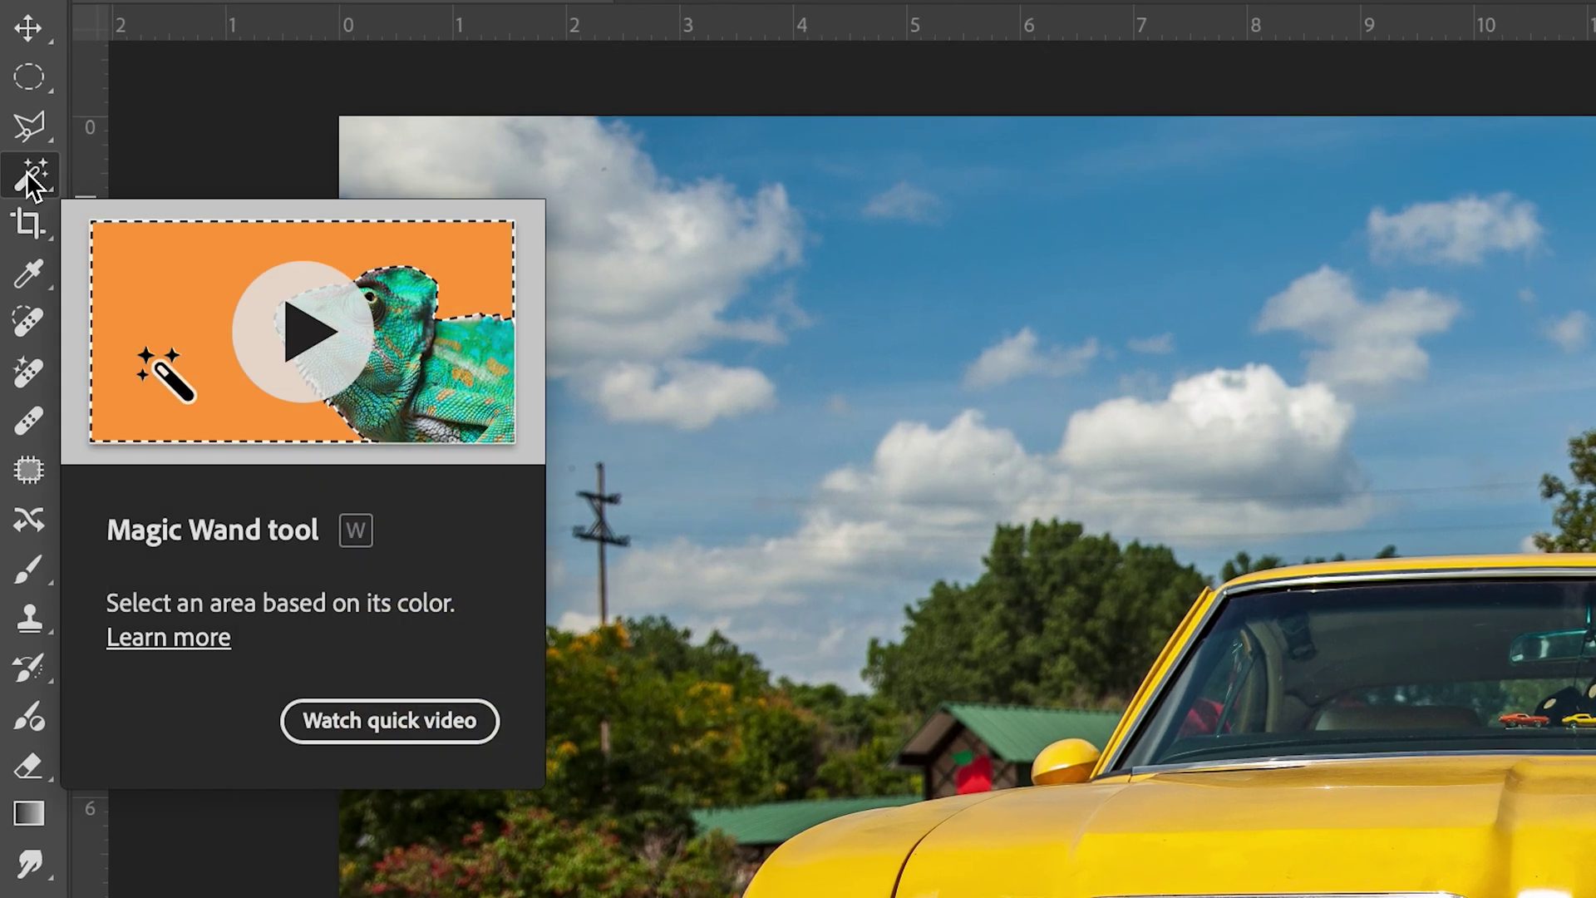
pyautogui.click(33, 175)
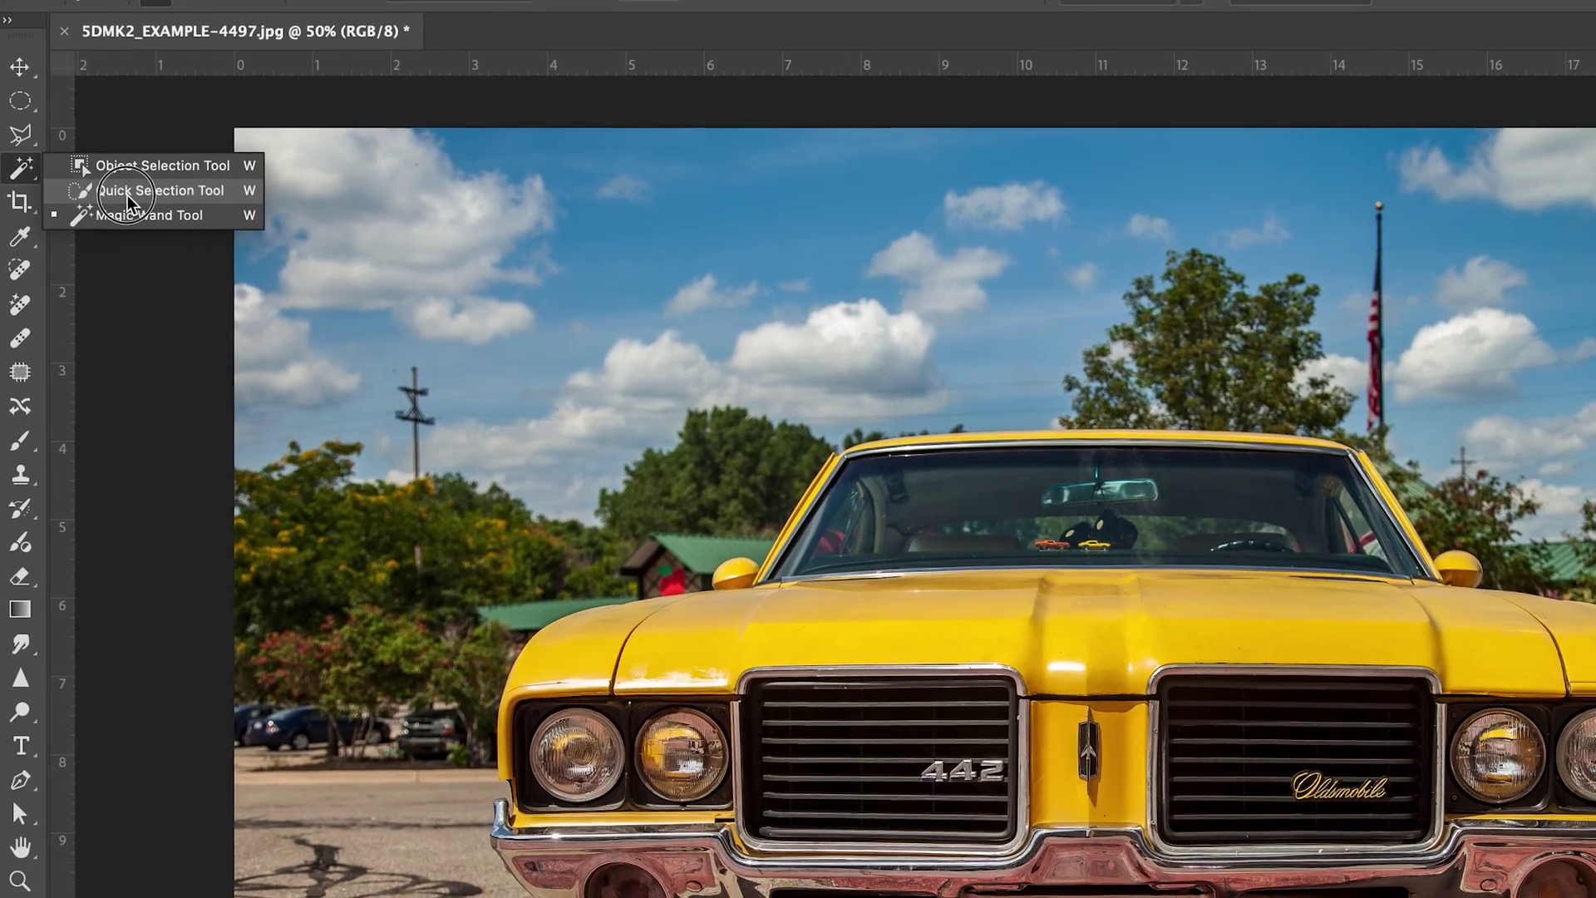
pyautogui.click(143, 199)
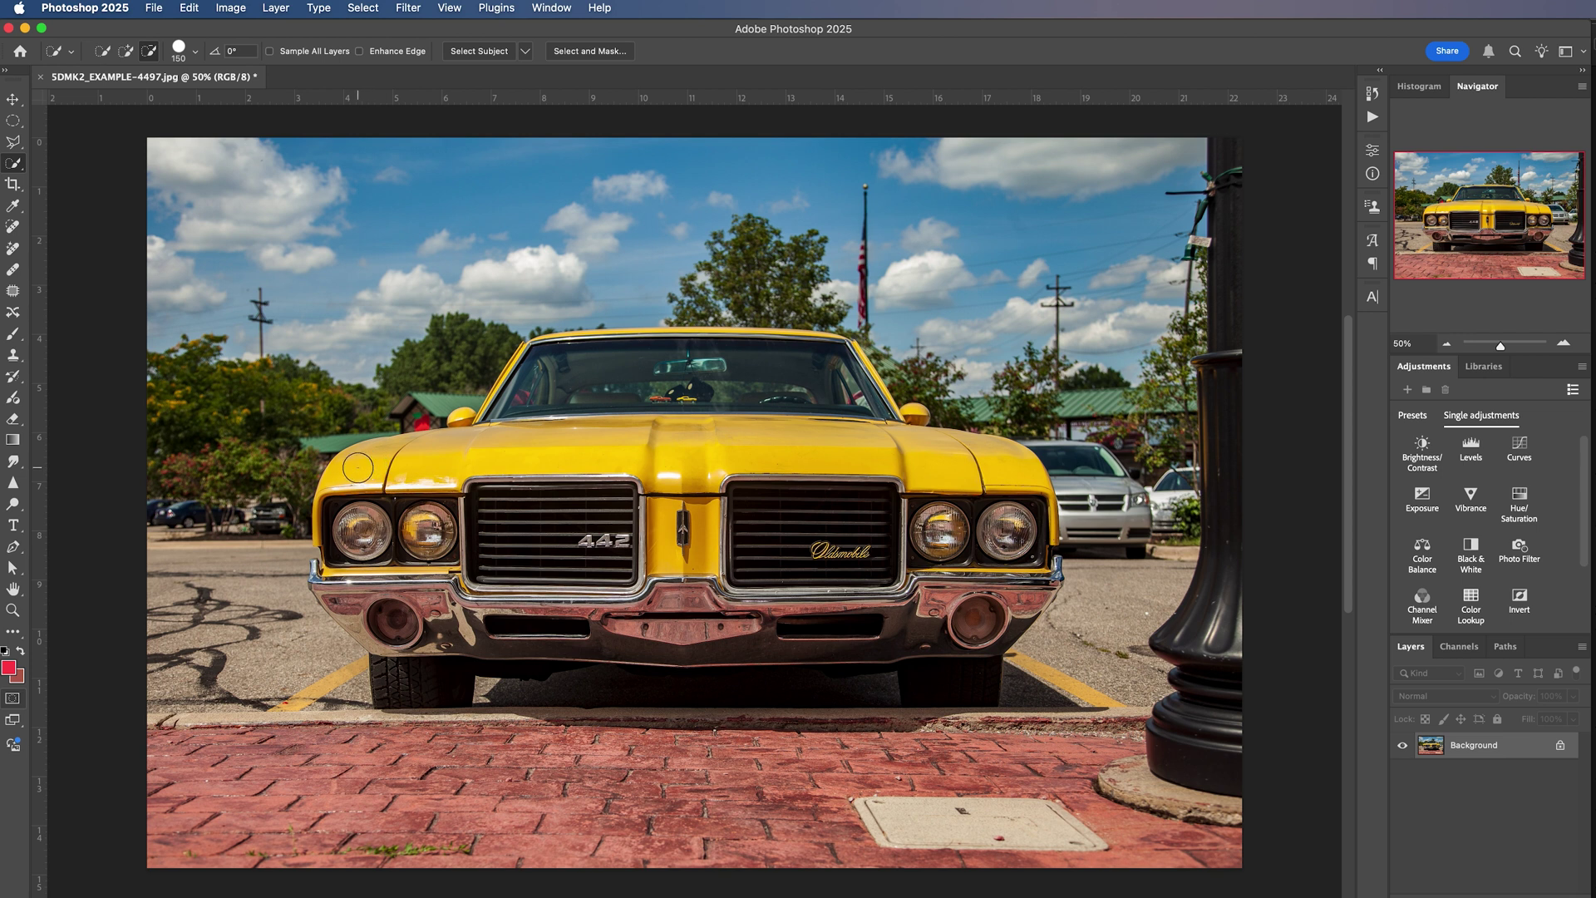
# Paint a Quick Selection over the yellow hood and front, add the grille emblem, and shrink the brush.
pyautogui.moveTo(372, 462)
pyautogui.mouseDown()
pyautogui.moveTo(616, 447)
pyautogui.moveTo(952, 462)
pyautogui.mouseUp()
pyautogui.press(']')
pyautogui.press('[')
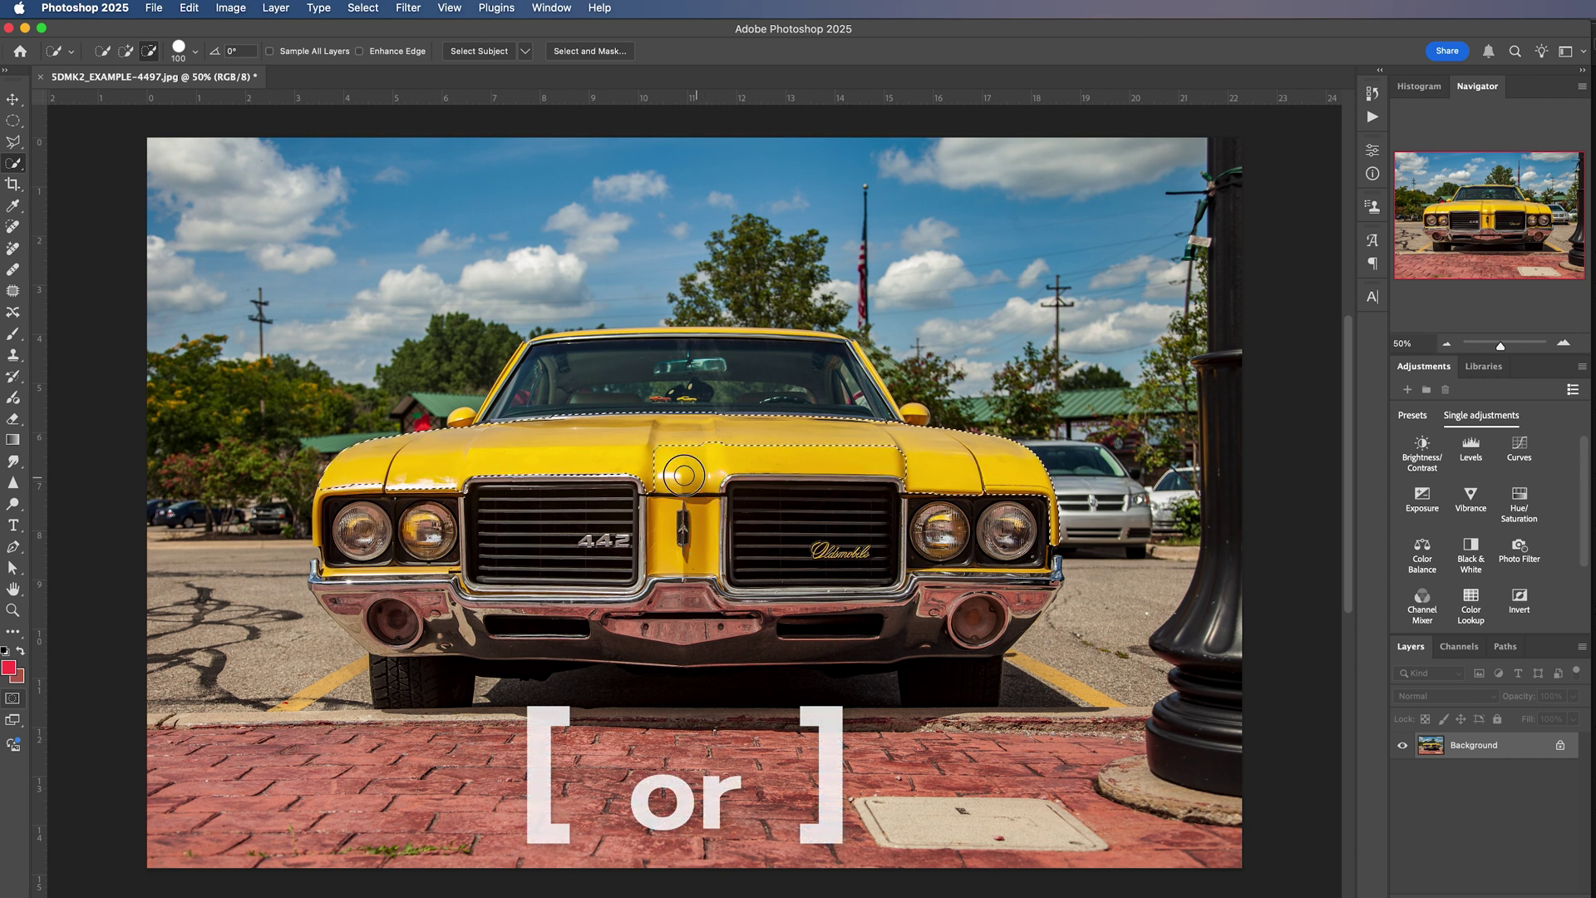
pyautogui.press('alt')
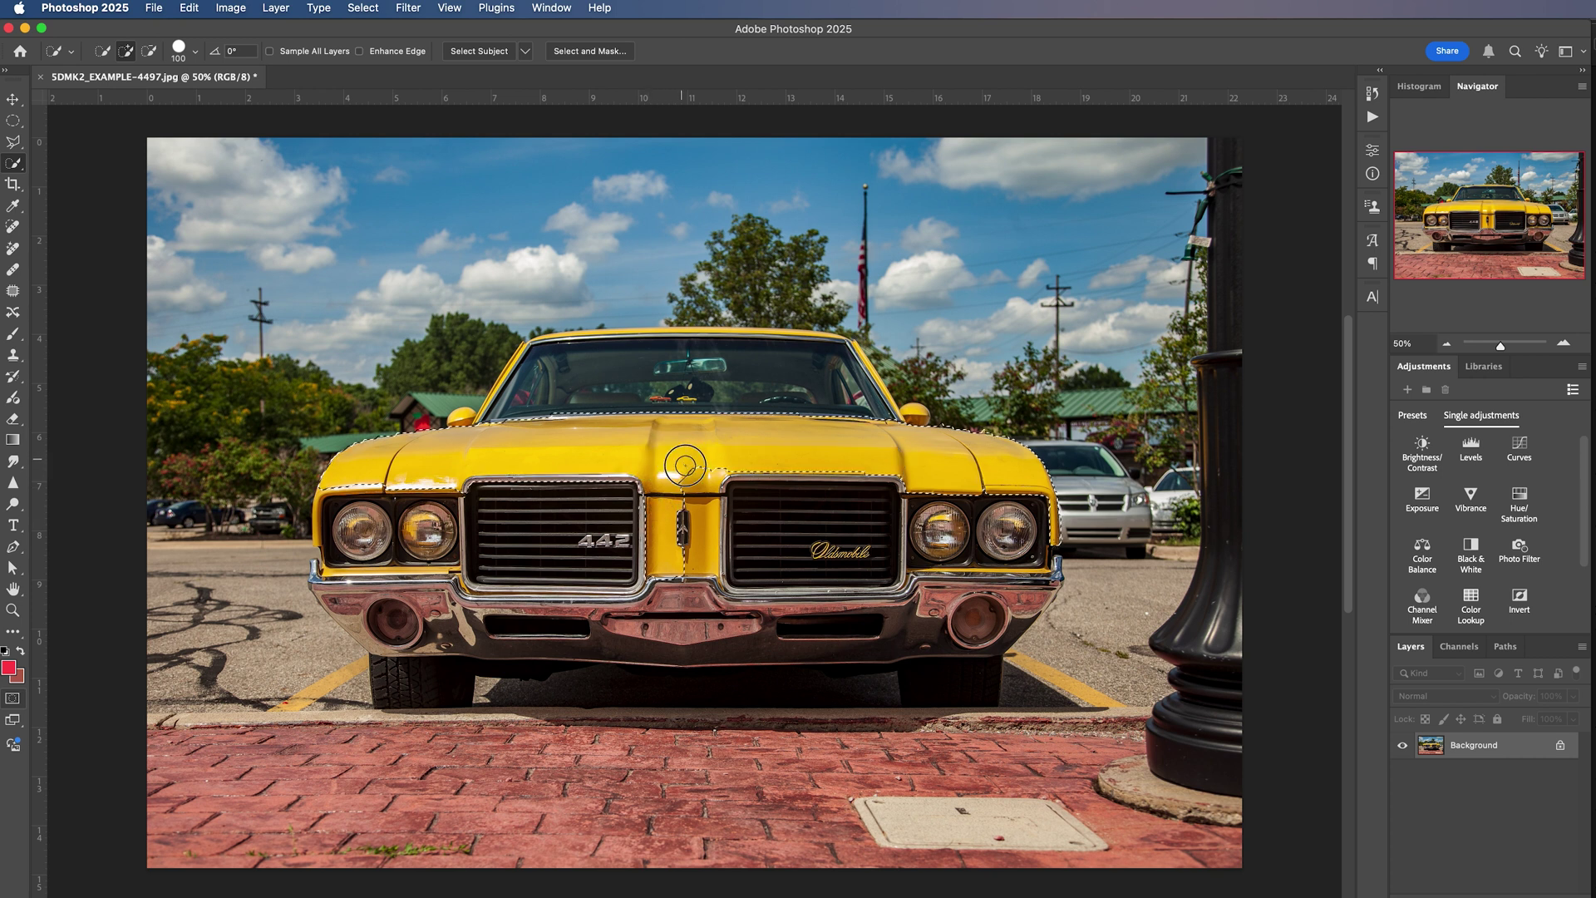
pyautogui.click(699, 525)
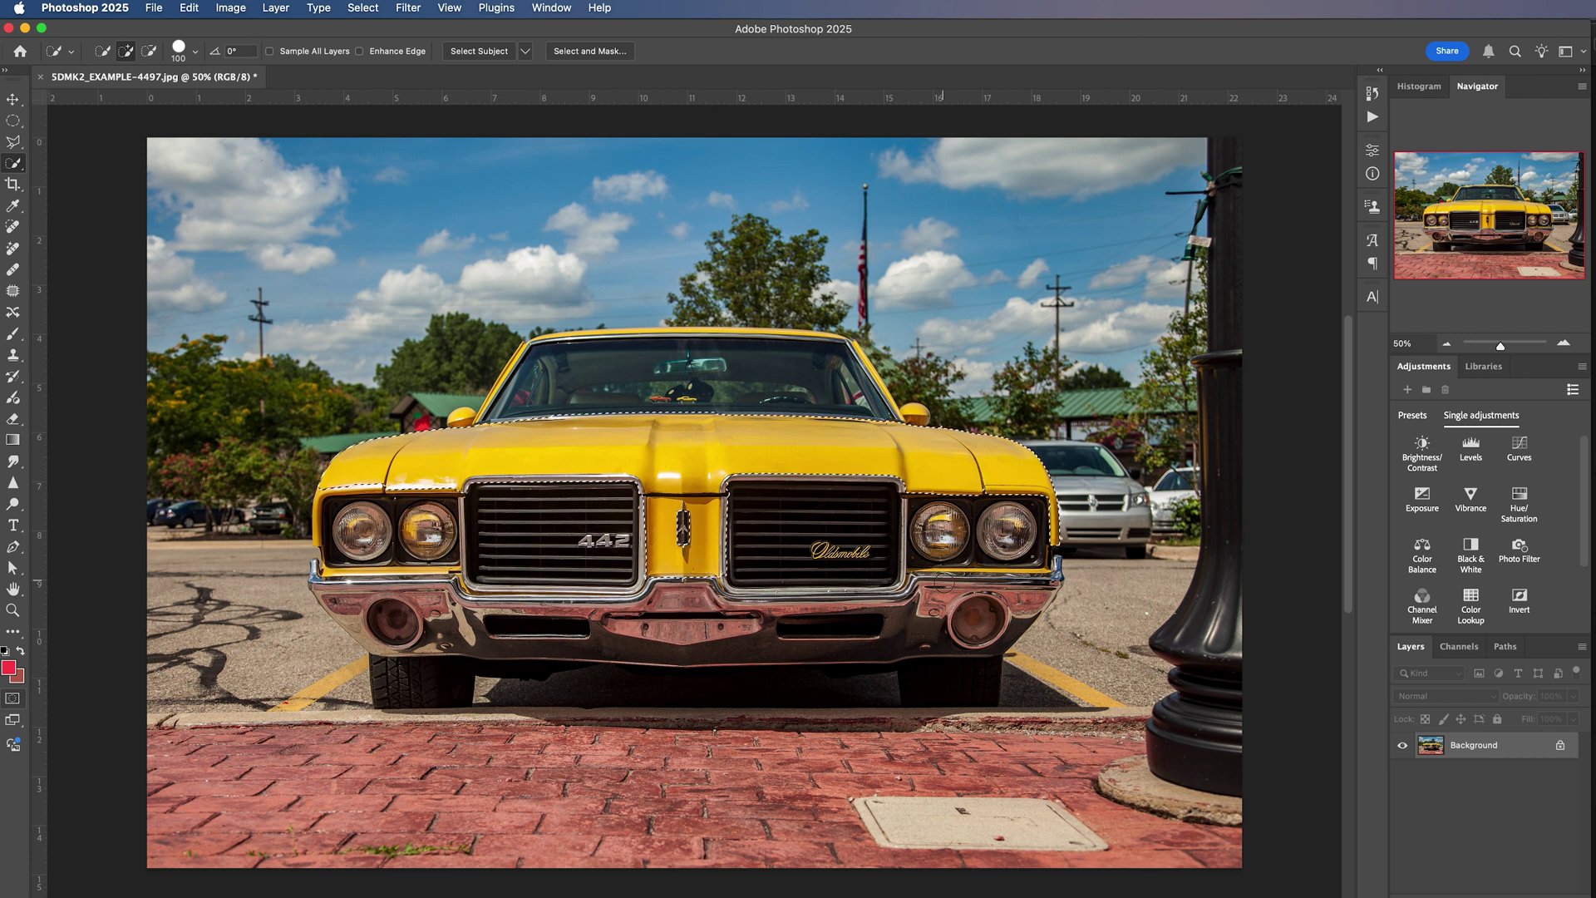
pyautogui.press('alt')
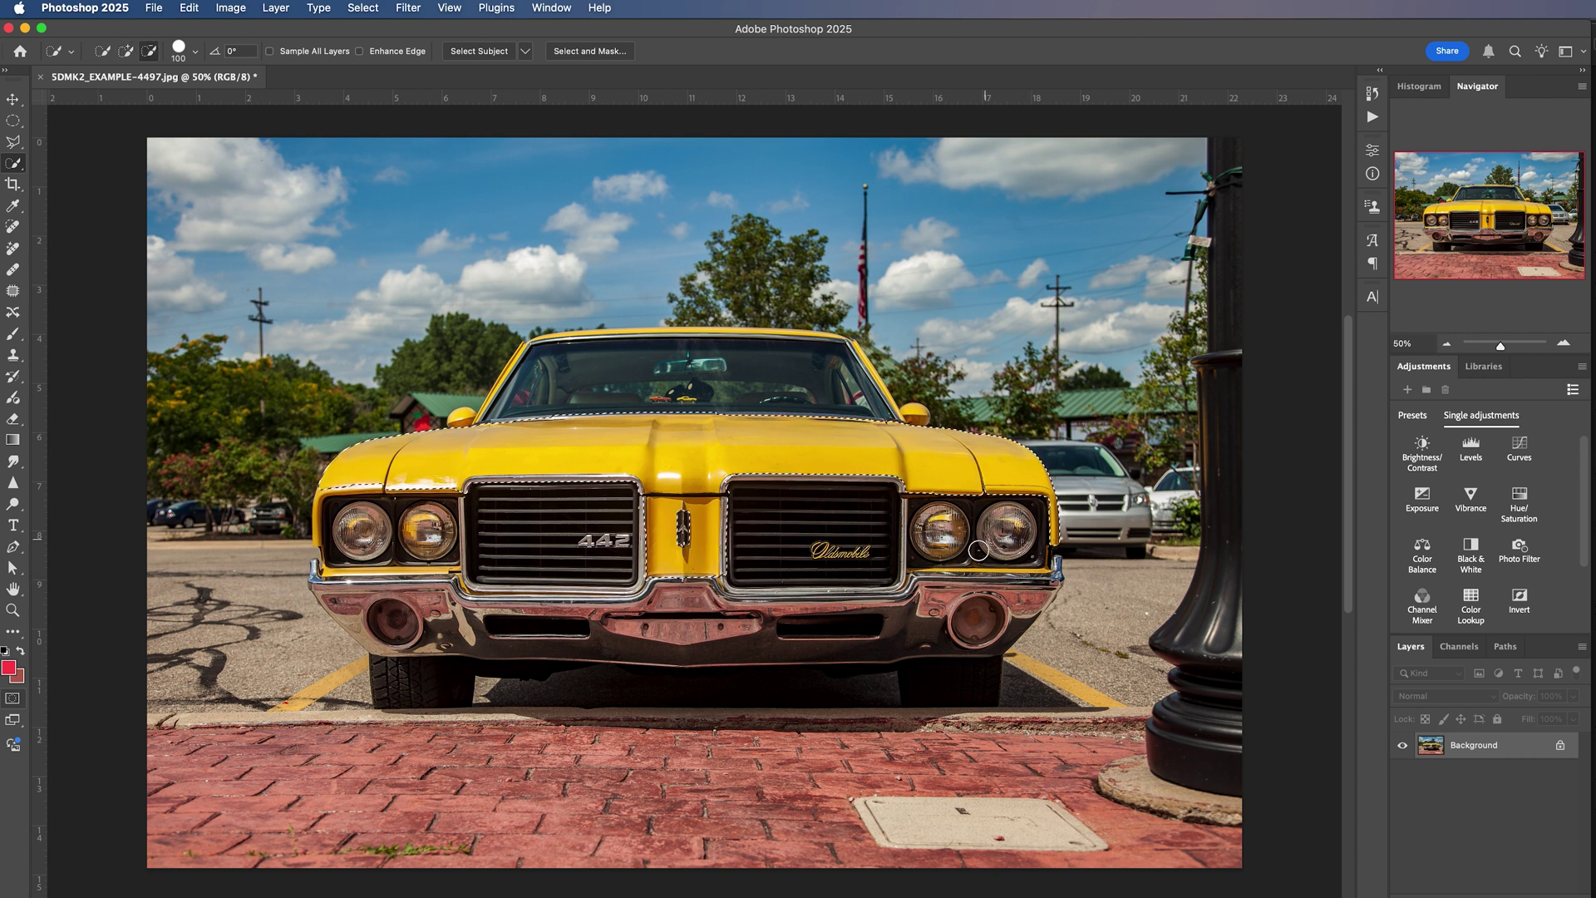
pyautogui.press('[')
pyautogui.press('[')
pyautogui.press('[')
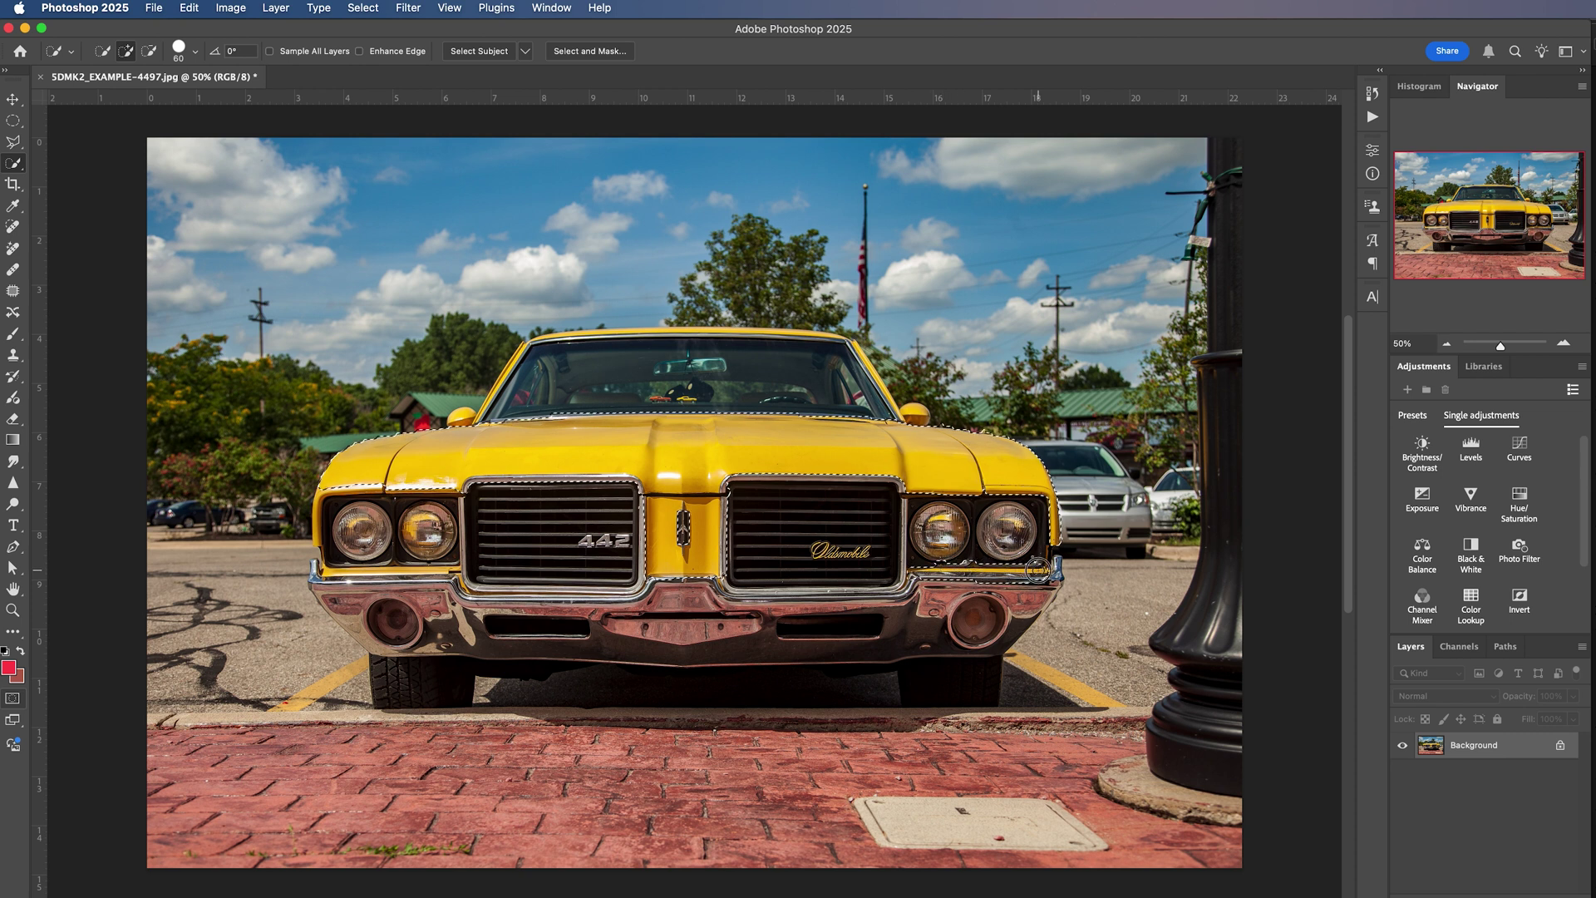
# Extend the selection around the right headlight and remove the neighbouring silver car's bumper.
pyautogui.moveTo(1052, 562); pyautogui.dragTo(1049, 546)
pyautogui.press('alt')
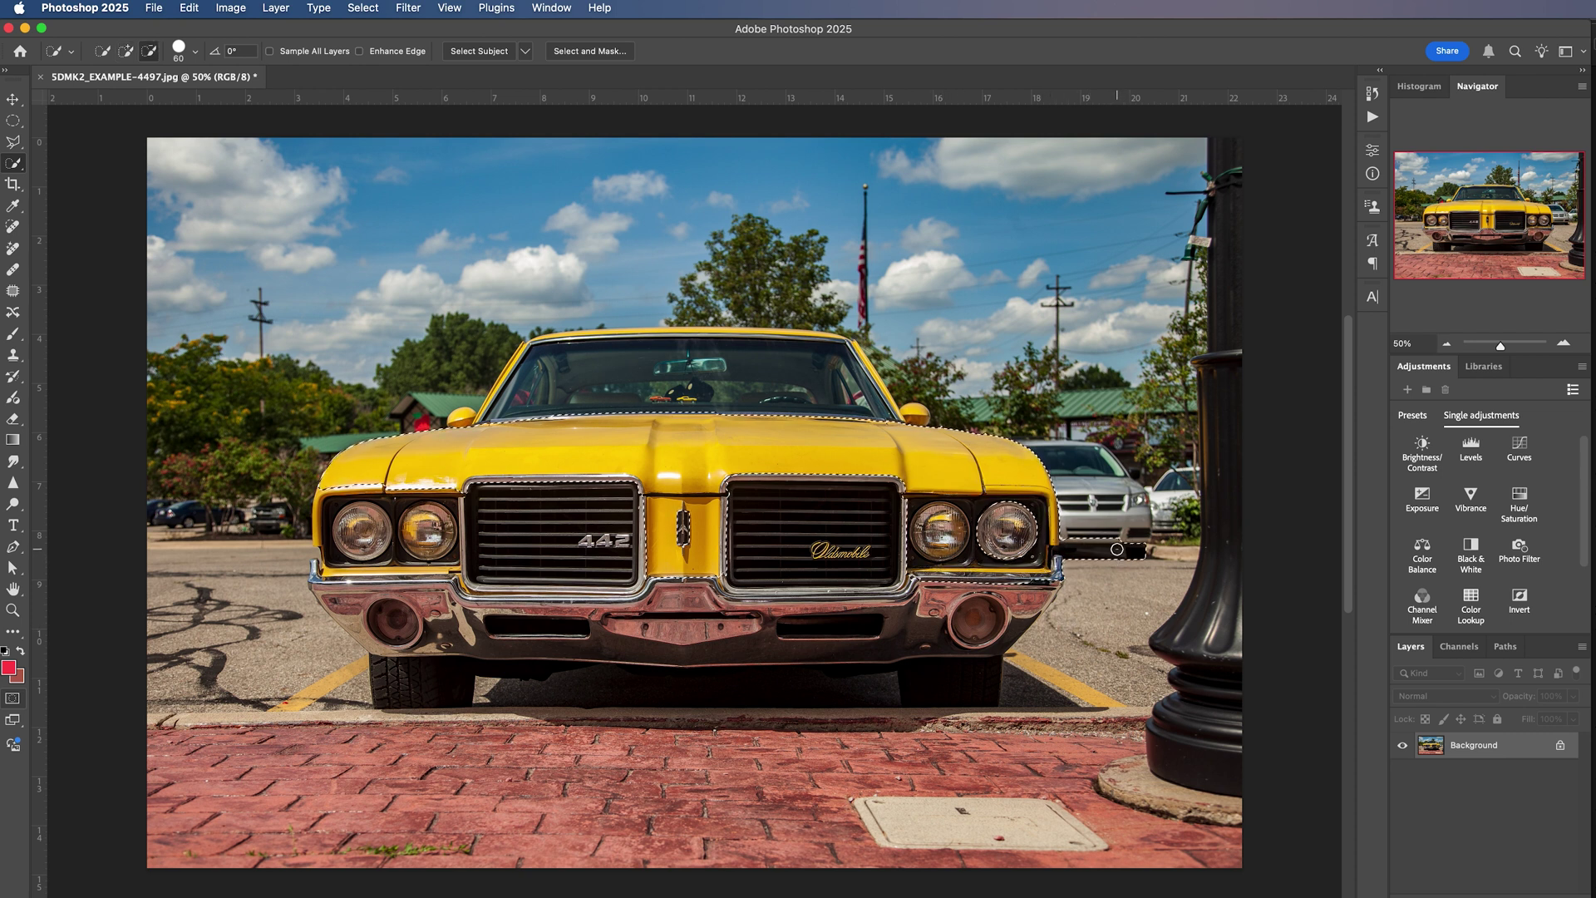
pyautogui.moveTo(1113, 545)
pyautogui.mouseDown()
pyautogui.moveTo(1141, 551)
pyautogui.moveTo(1122, 550)
pyautogui.mouseUp()
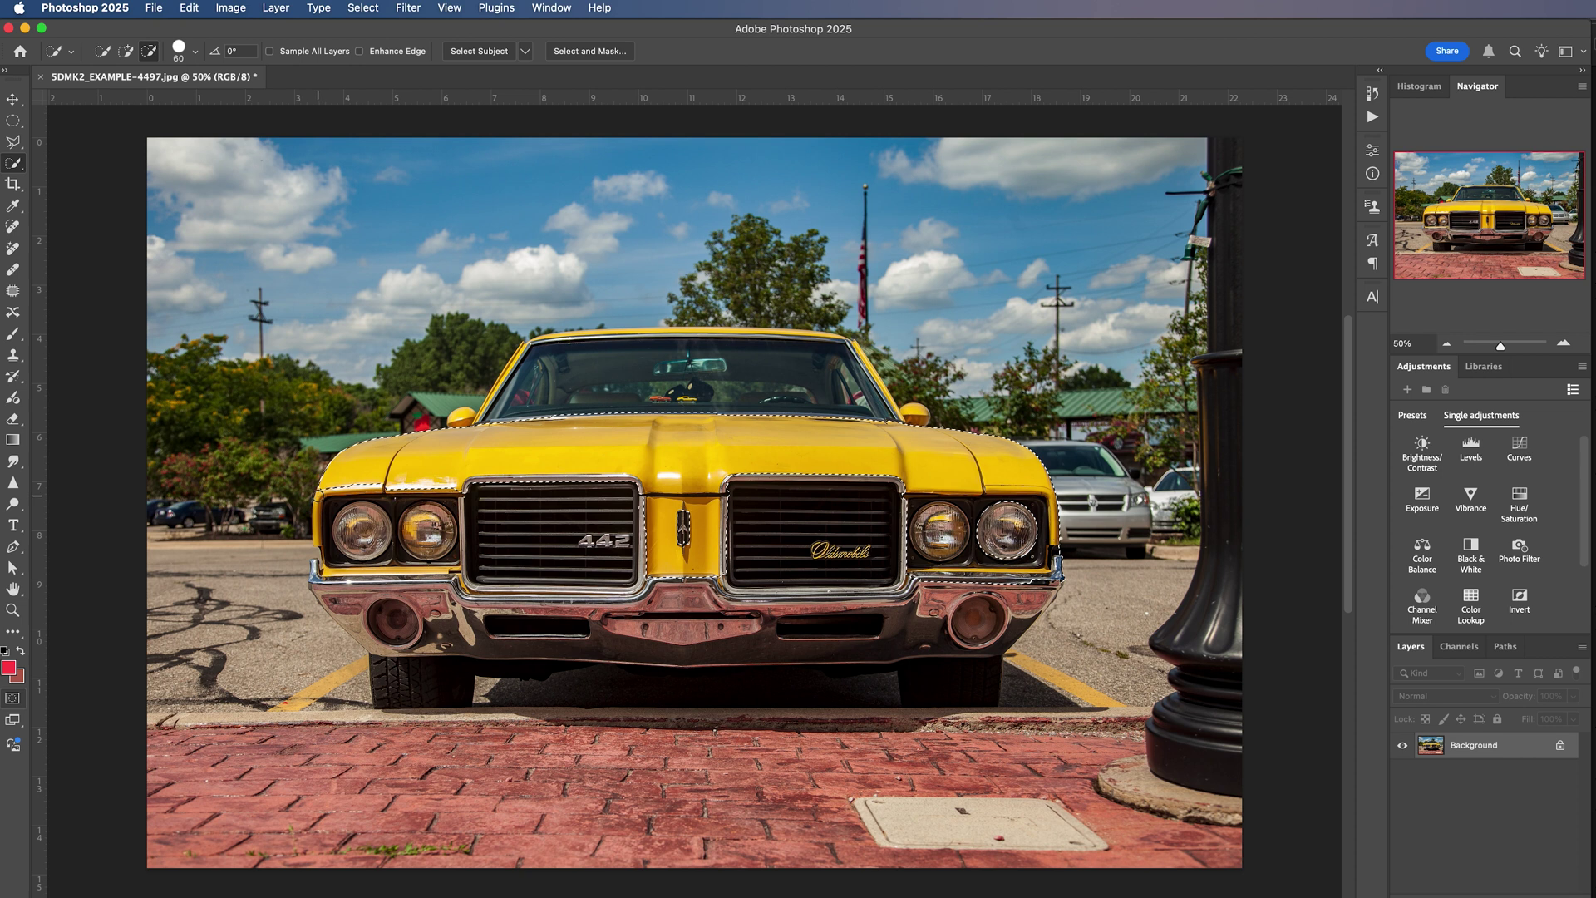
pyautogui.press('alt')
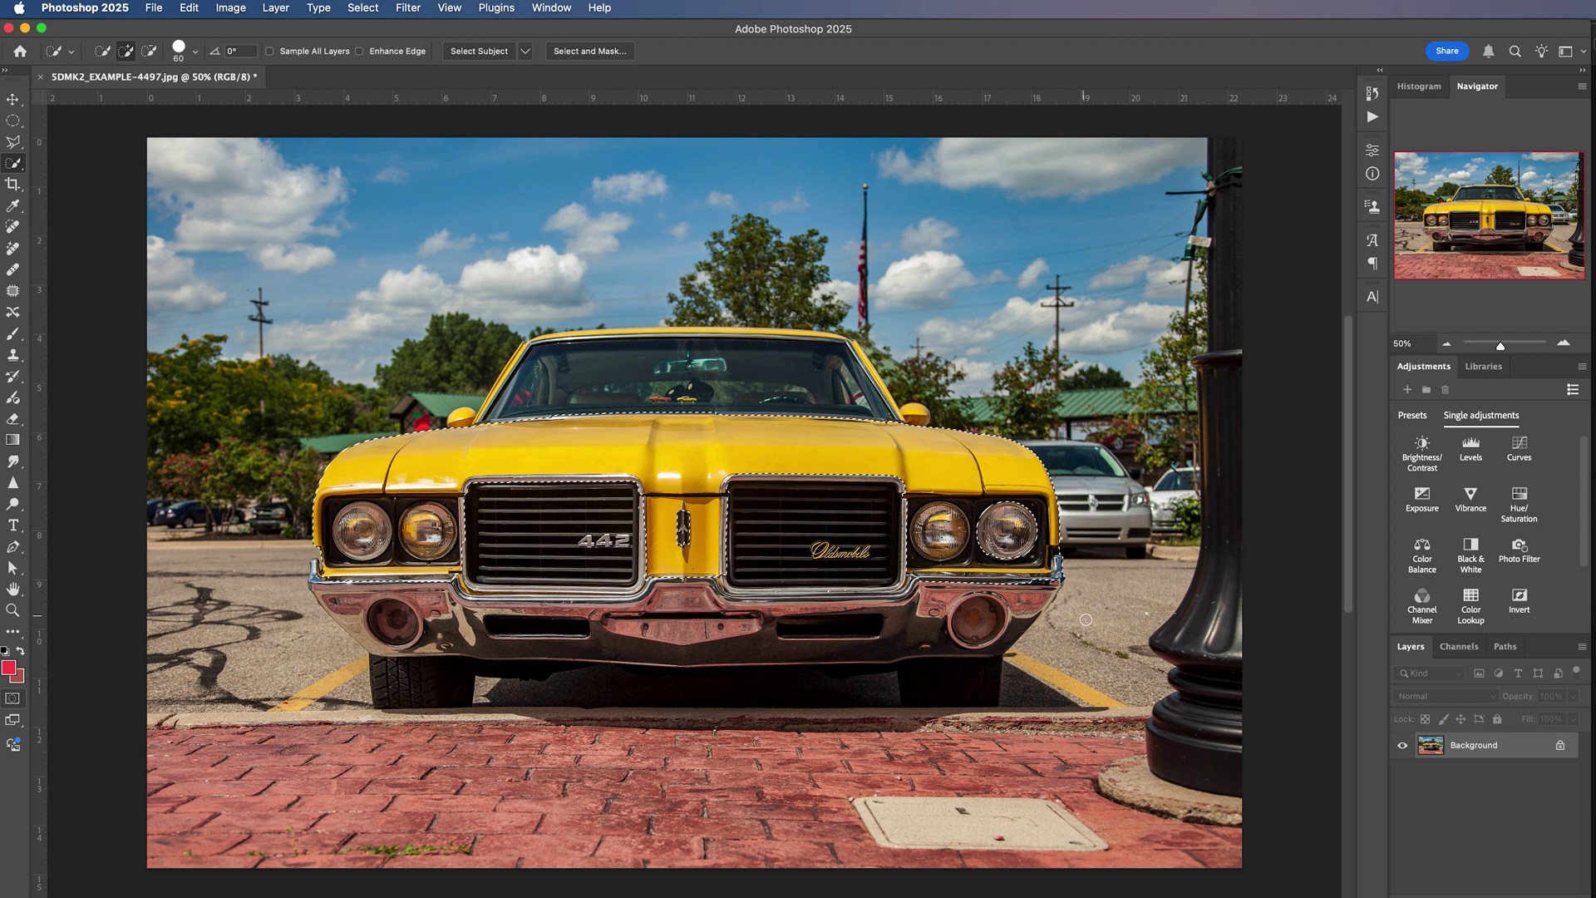
pyautogui.press('alt')
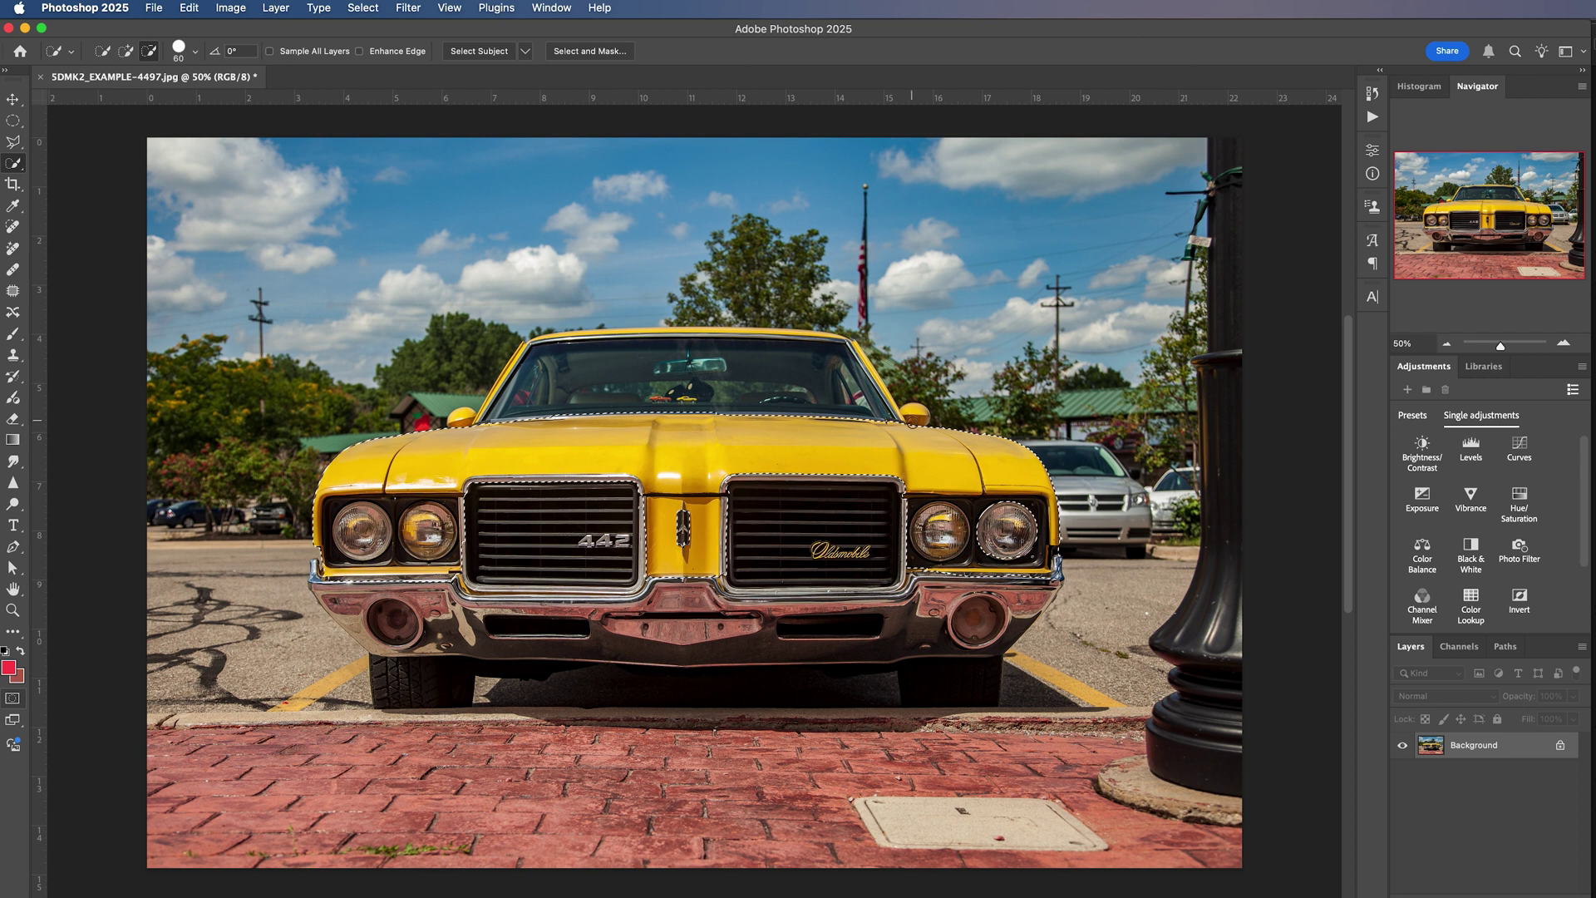
pyautogui.press('alt')
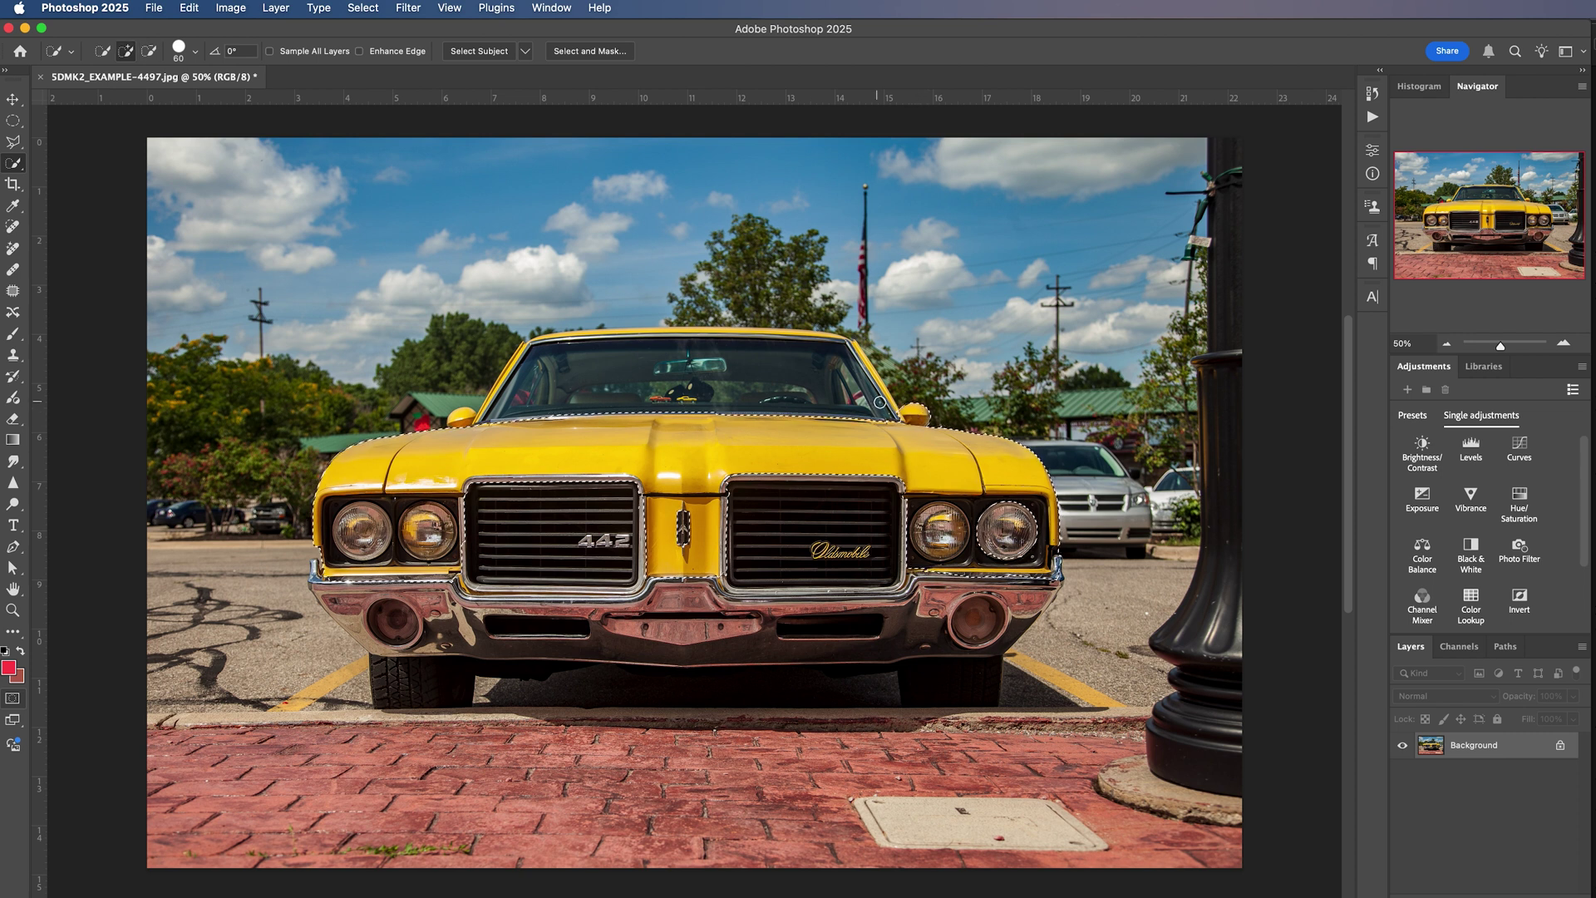
# Add the right windshield pillar, then subtract the windshield glass with a 200 brush.
pyautogui.moveTo(887, 396)
pyautogui.mouseDown()
pyautogui.moveTo(818, 340)
pyautogui.moveTo(831, 336)
pyautogui.moveTo(516, 357)
pyautogui.mouseUp()
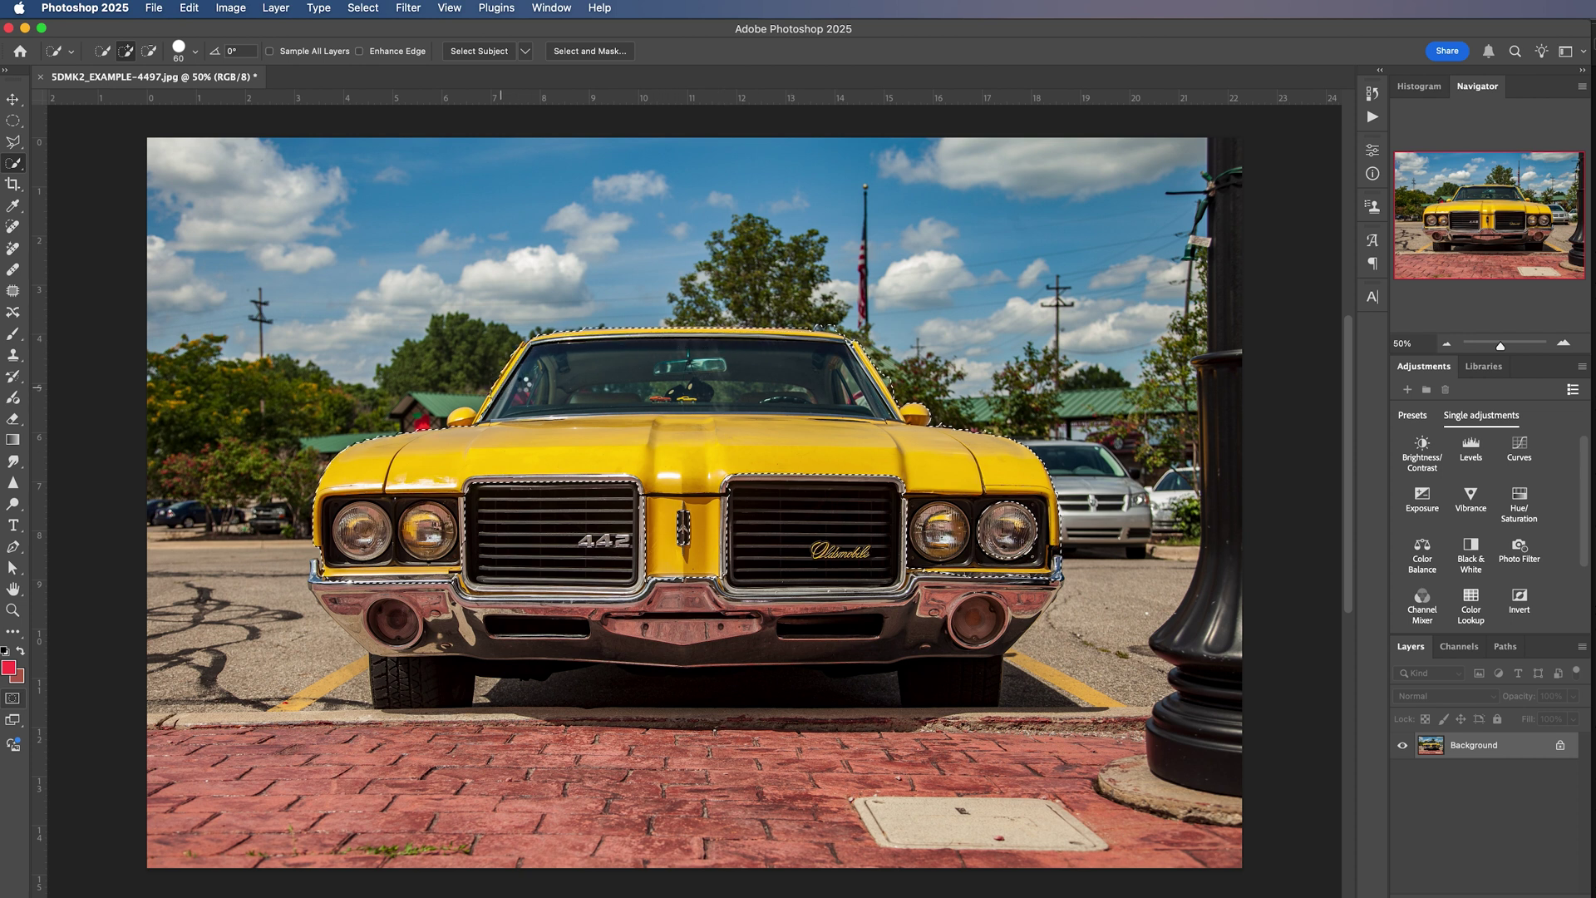
pyautogui.press('alt')
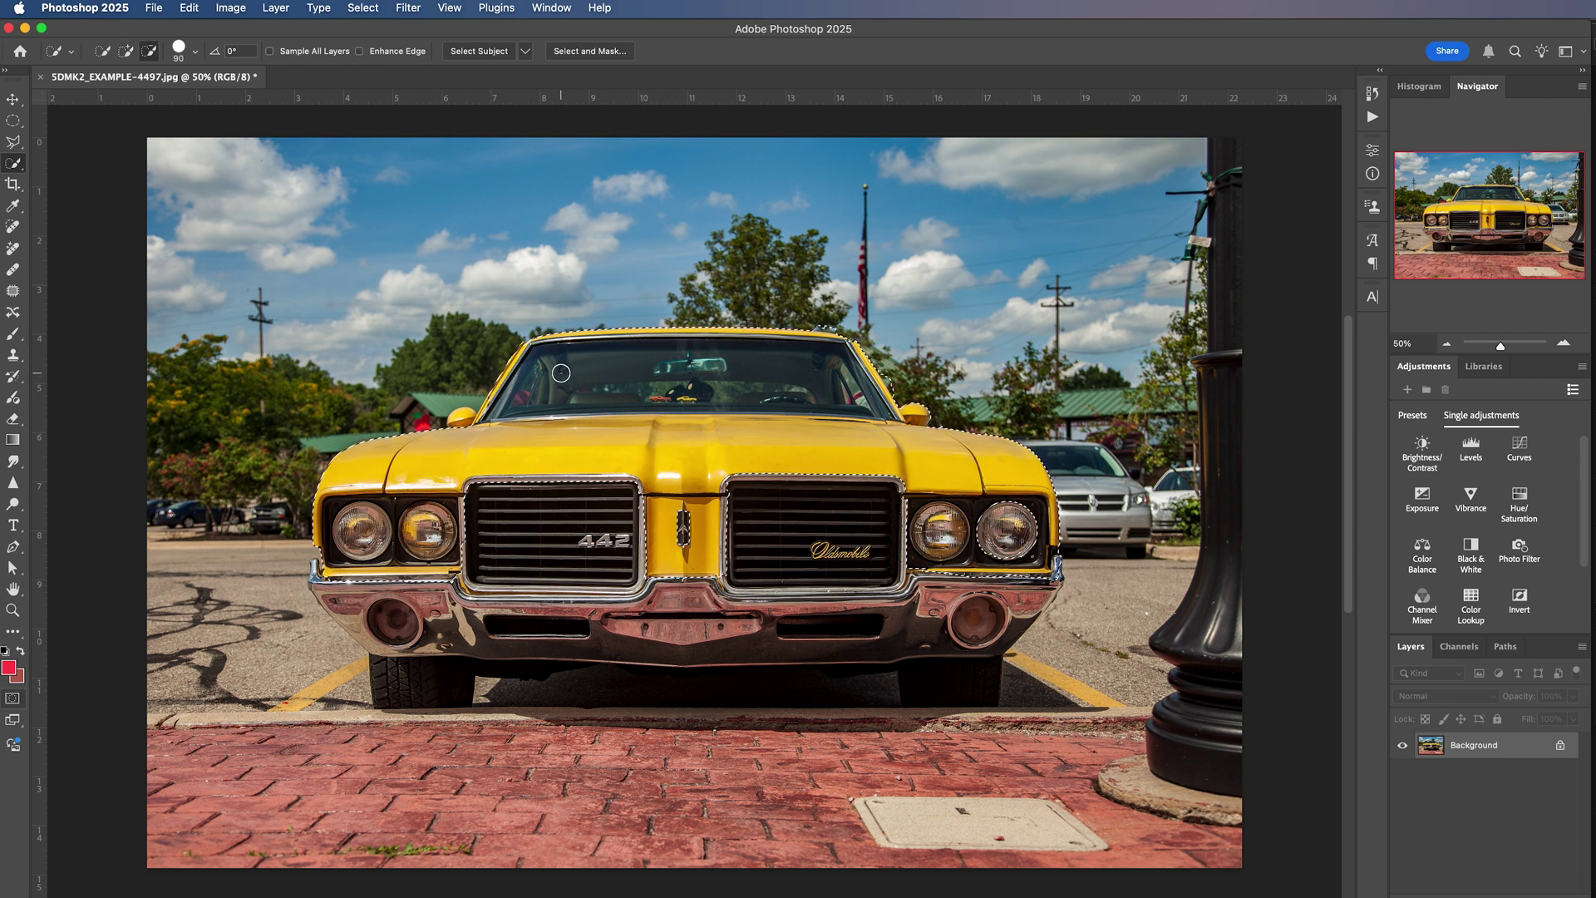
pyautogui.press(']')
pyautogui.press(']')
pyautogui.press(']')
pyautogui.press(']')
pyautogui.press(']')
pyautogui.press(']')
pyautogui.press(']')
pyautogui.press(']')
pyautogui.moveTo(549, 376)
pyautogui.mouseDown()
pyautogui.moveTo(798, 367)
pyautogui.moveTo(577, 360)
pyautogui.moveTo(552, 366)
pyautogui.moveTo(813, 360)
pyautogui.moveTo(856, 389)
pyautogui.mouseUp()
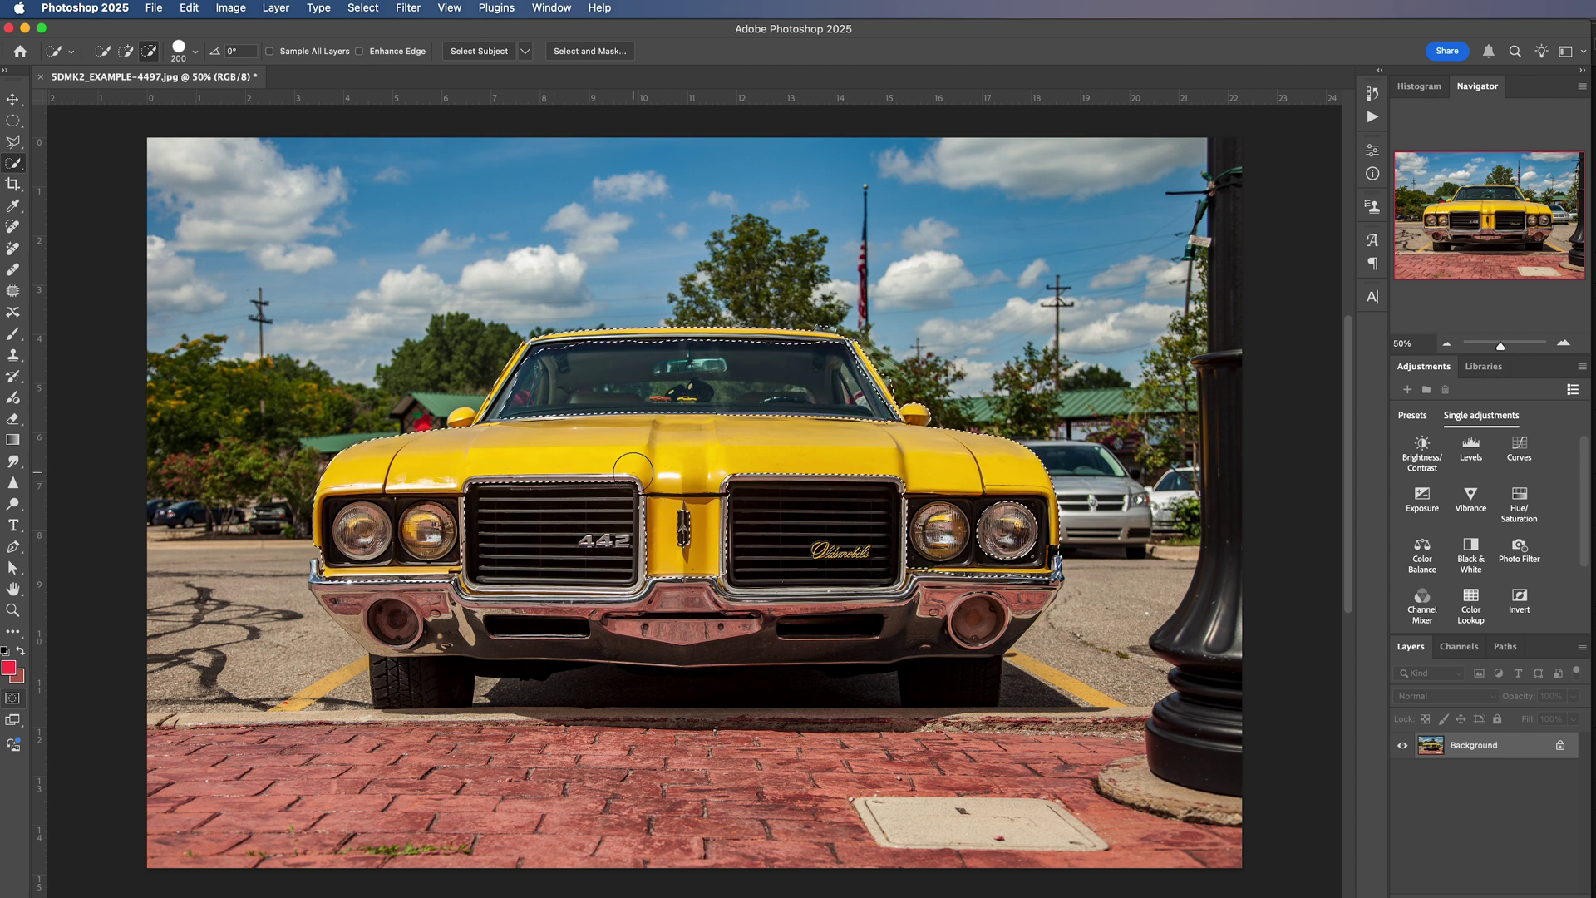
pyautogui.click(276, 7)
# Create a Hue/Saturation 1 adjustment layer masked to the selected car.
pyautogui.moveTo(384, 221)
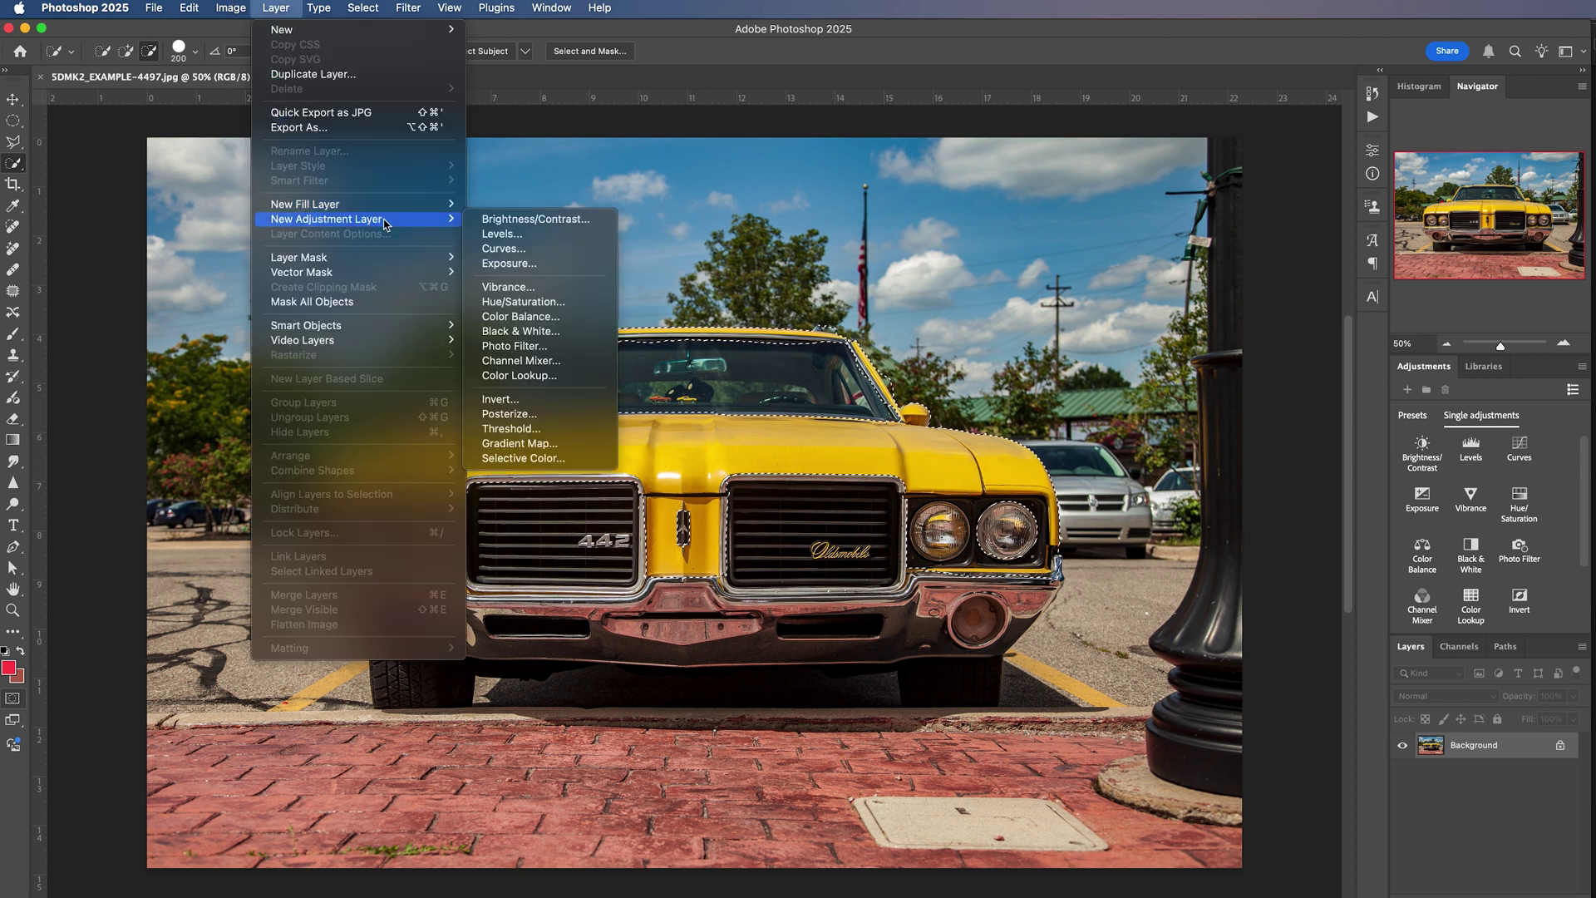
pyautogui.click(516, 303)
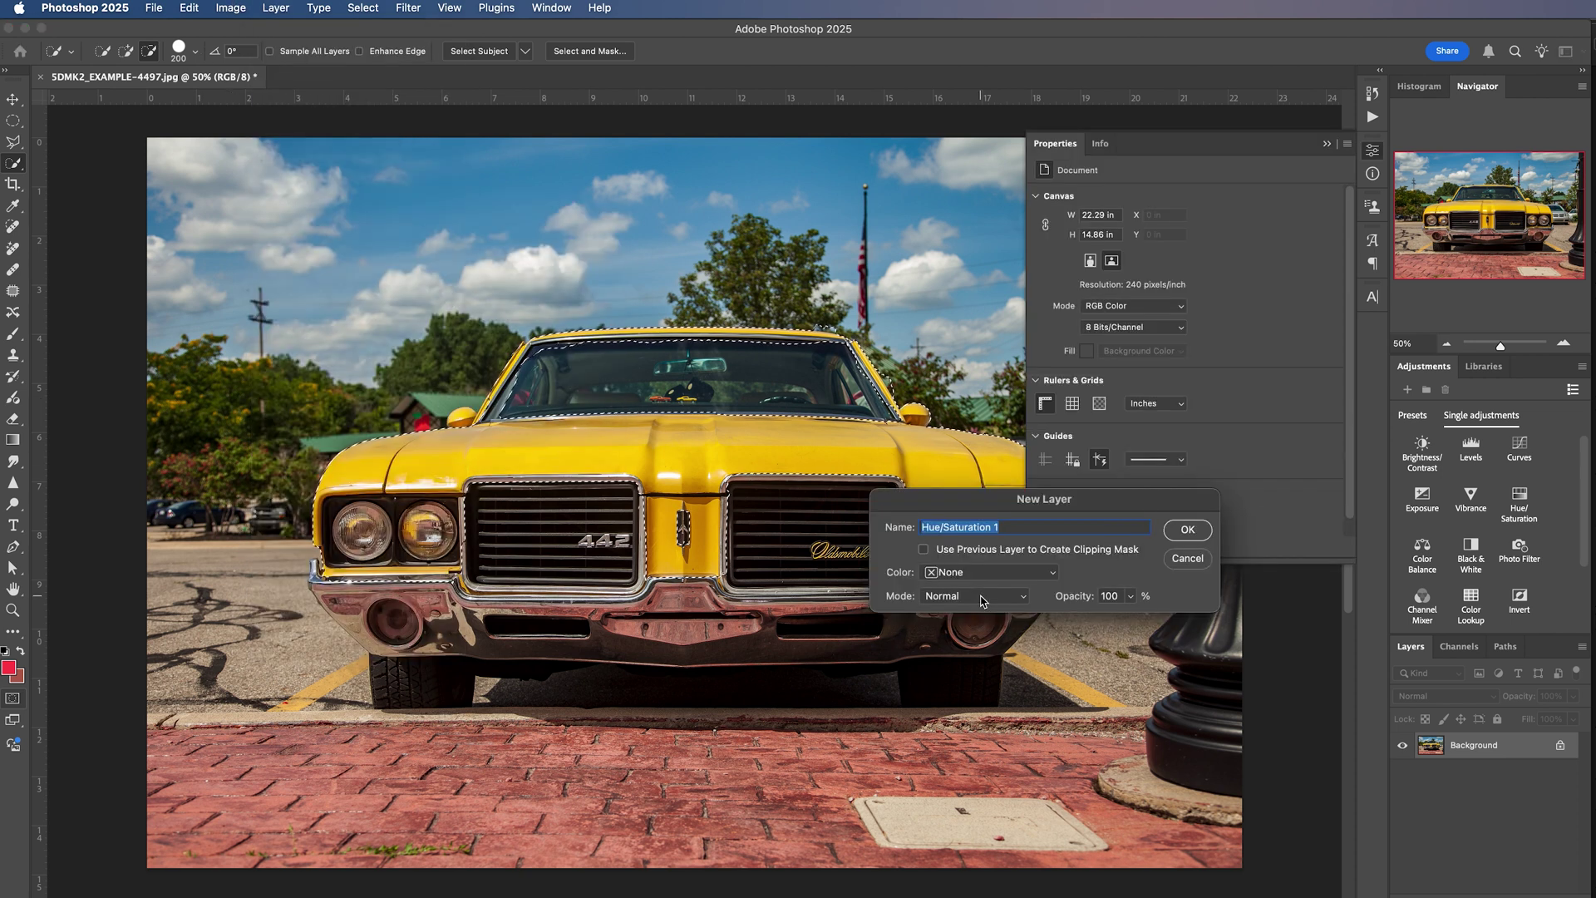
pyautogui.click(1187, 529)
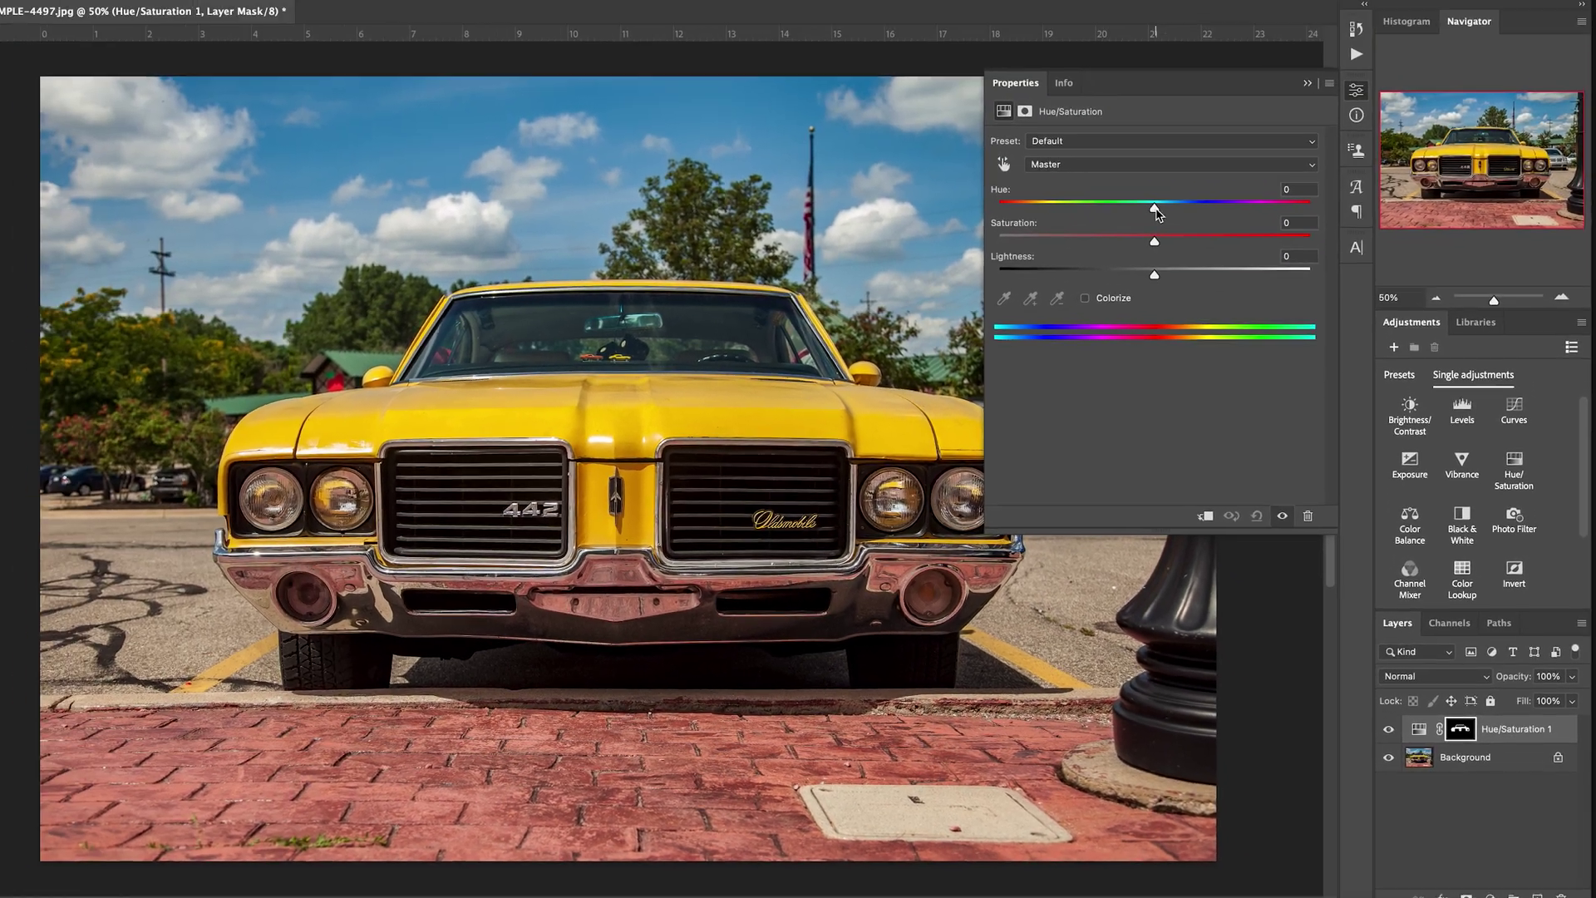
# Float the Properties panel, close the Info panel, and zoom to 66.7% while testing hue shifts.
pyautogui.moveTo(1155, 212); pyautogui.dragTo(1197, 265)
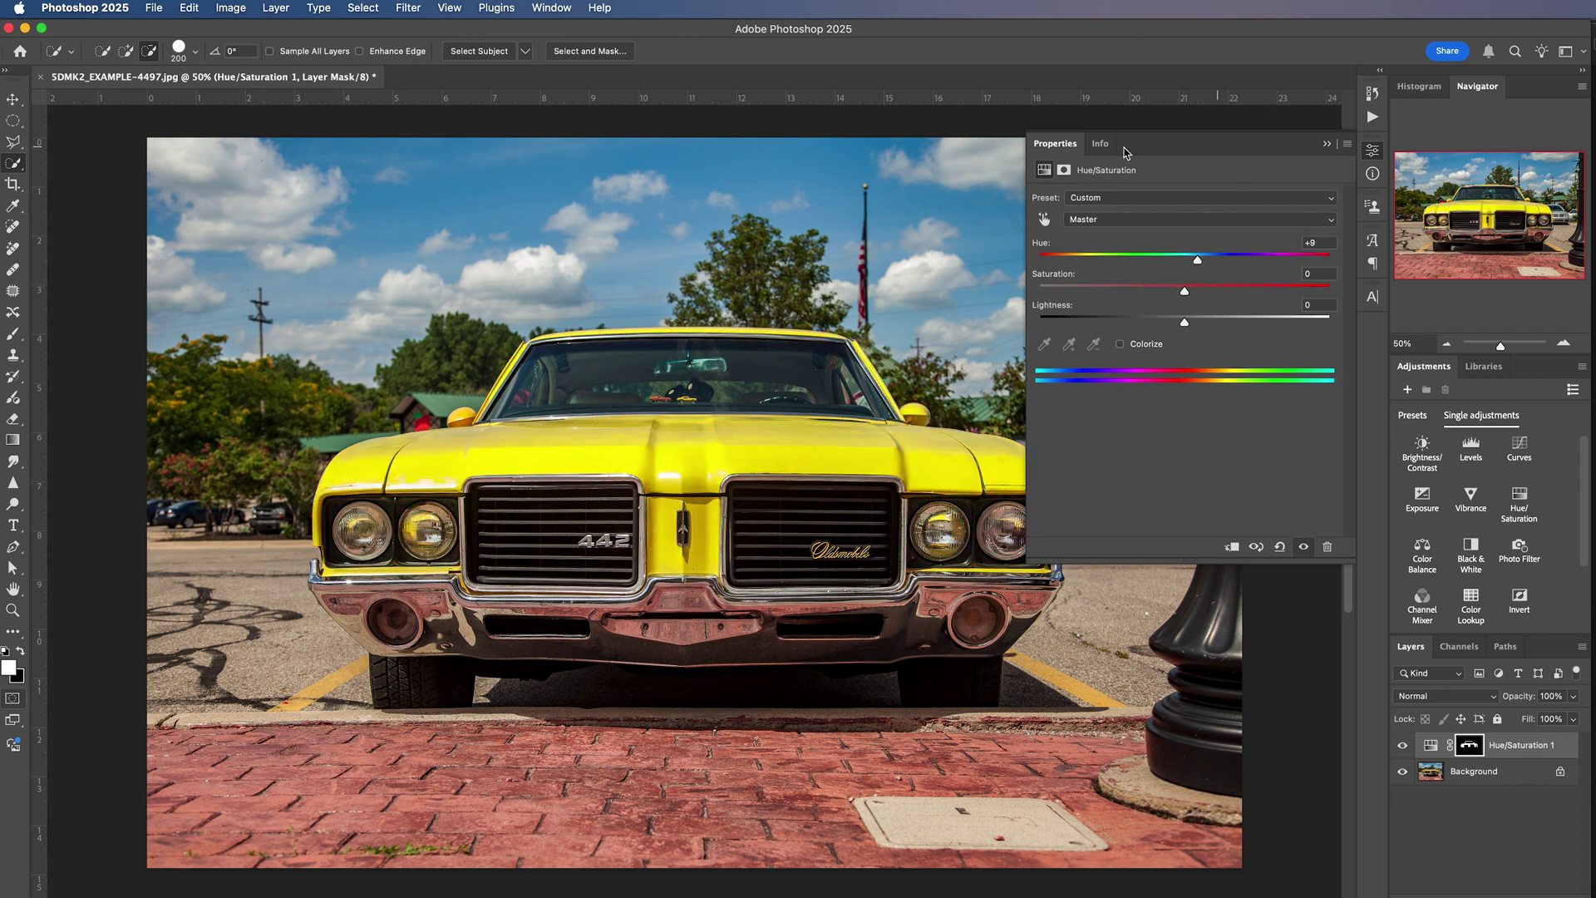
pyautogui.moveTo(1055, 143); pyautogui.dragTo(150, 183)
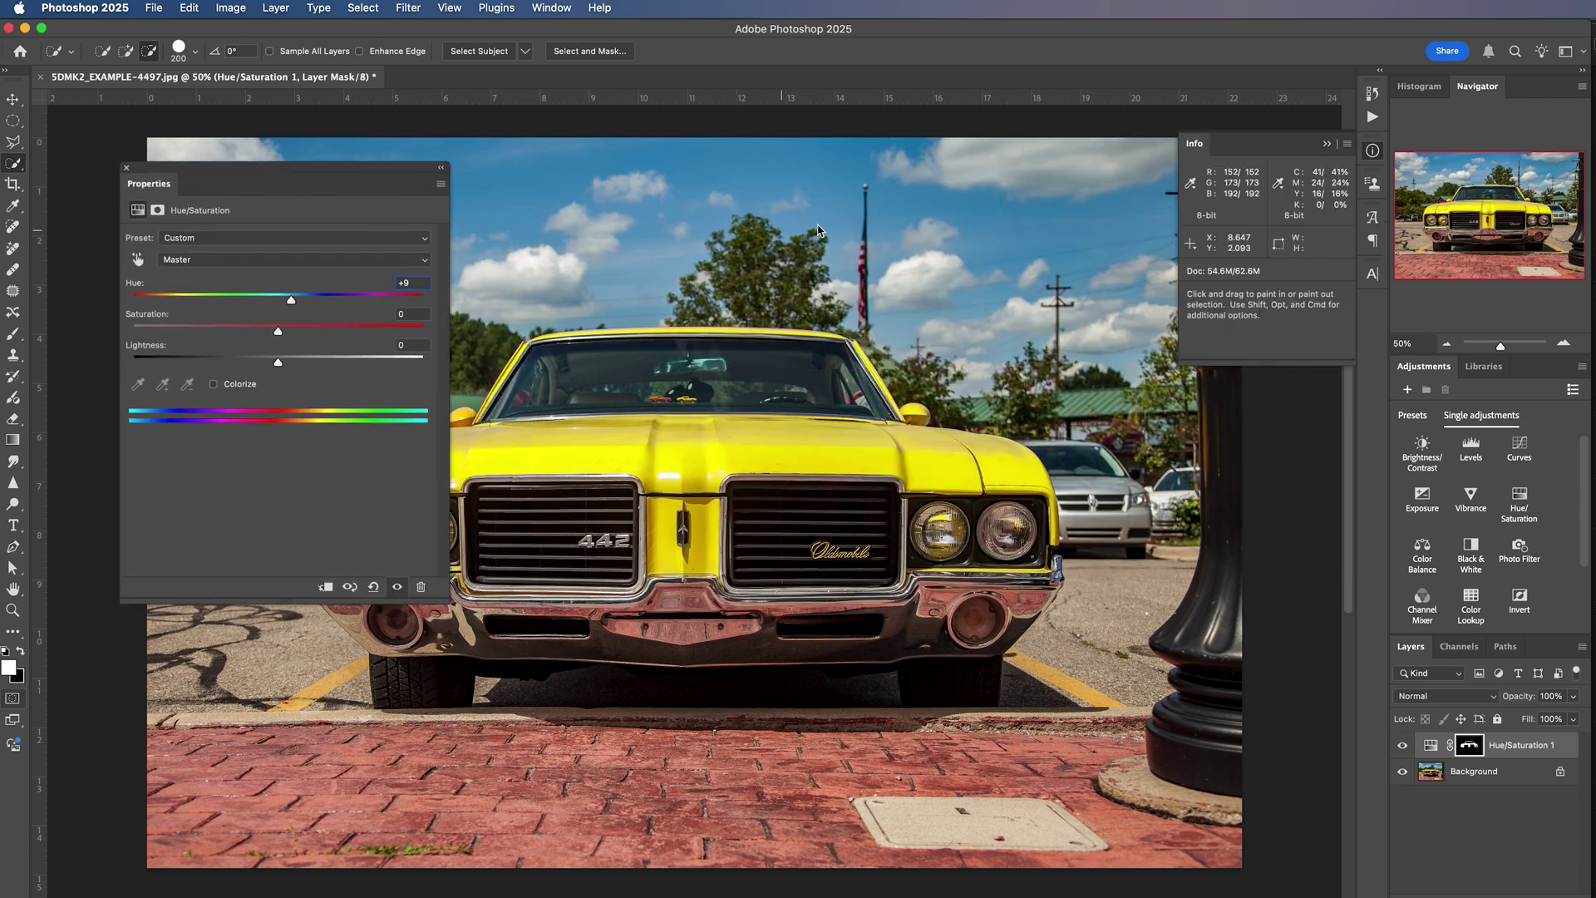
pyautogui.click(1326, 146)
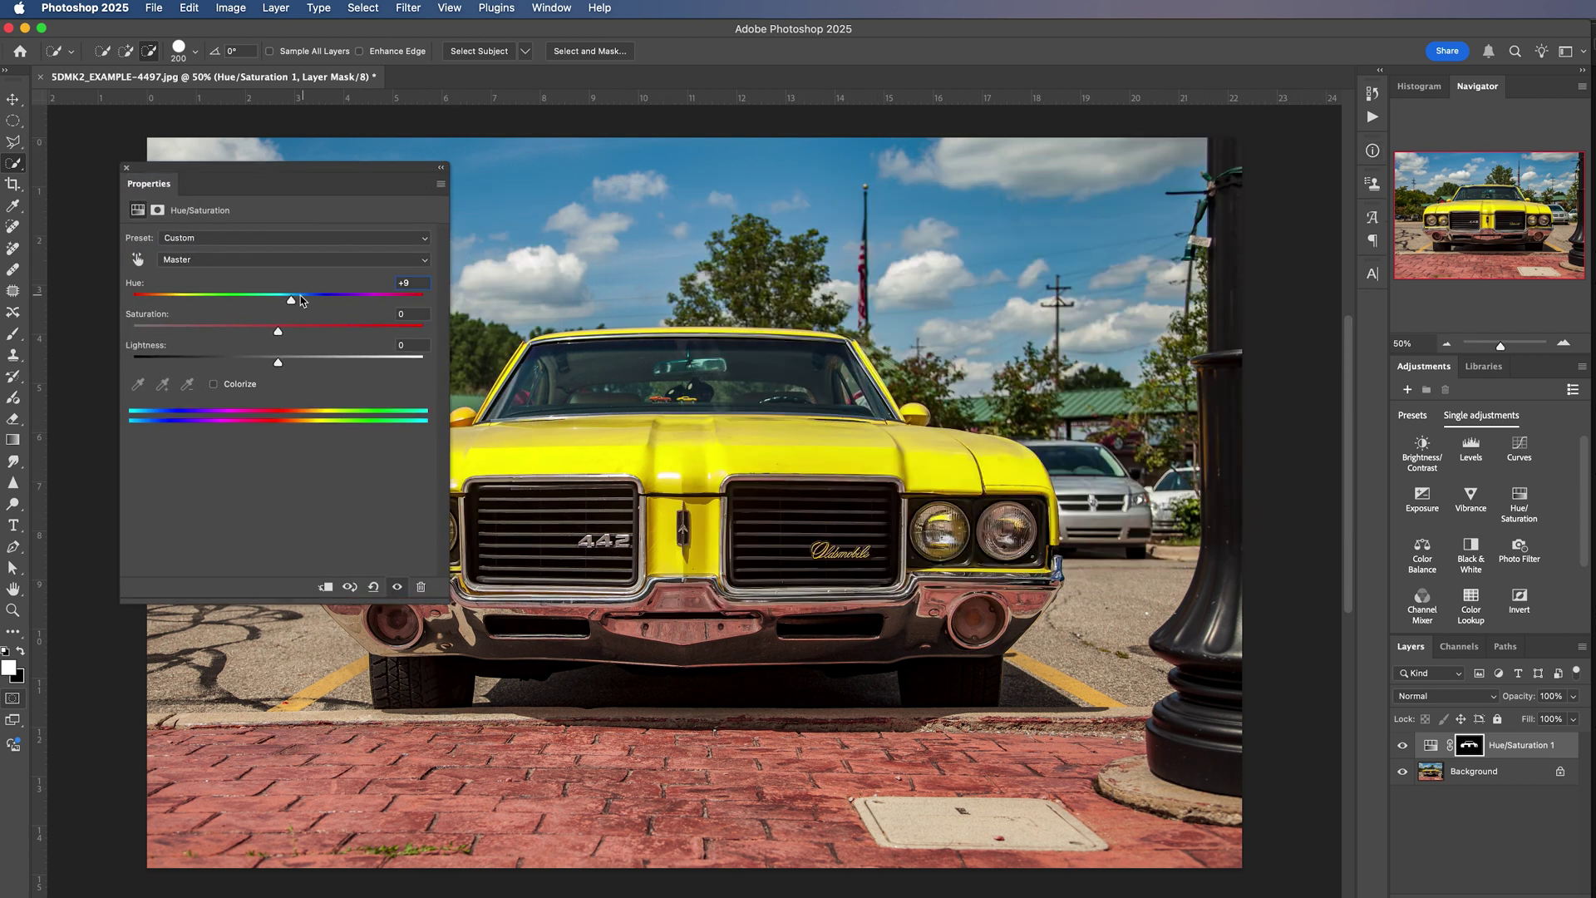
pyautogui.moveTo(302, 301); pyautogui.dragTo(319, 301)
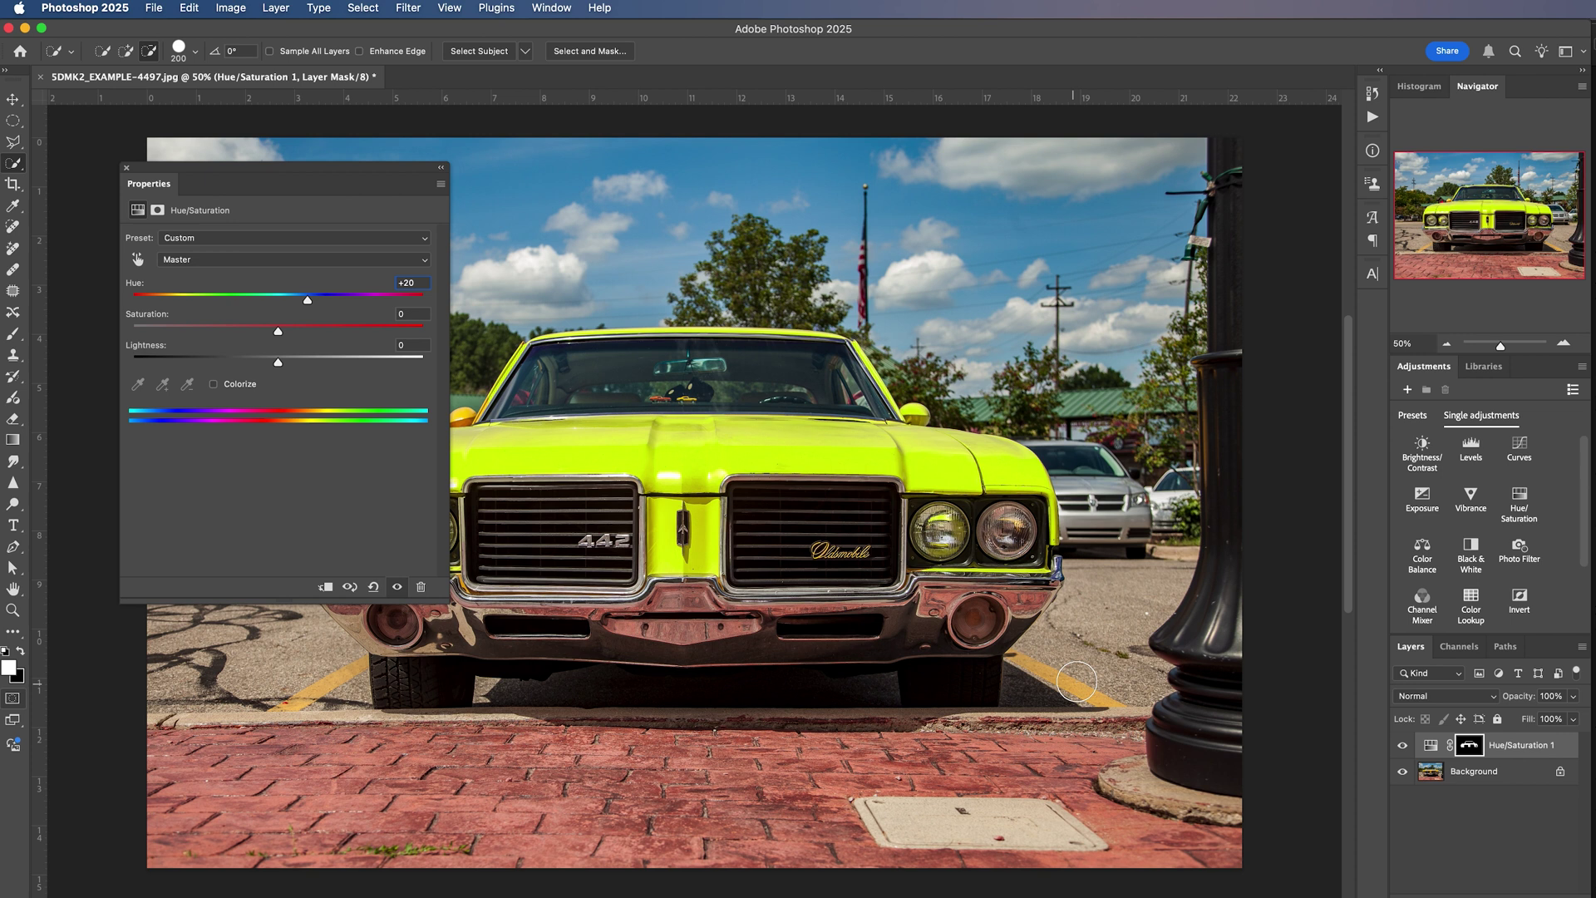
pyautogui.click(1564, 342)
# Set Hue to -159 and Saturation to -8, turning the car body blue.
pyautogui.moveTo(1505, 250); pyautogui.dragTo(1517, 261)
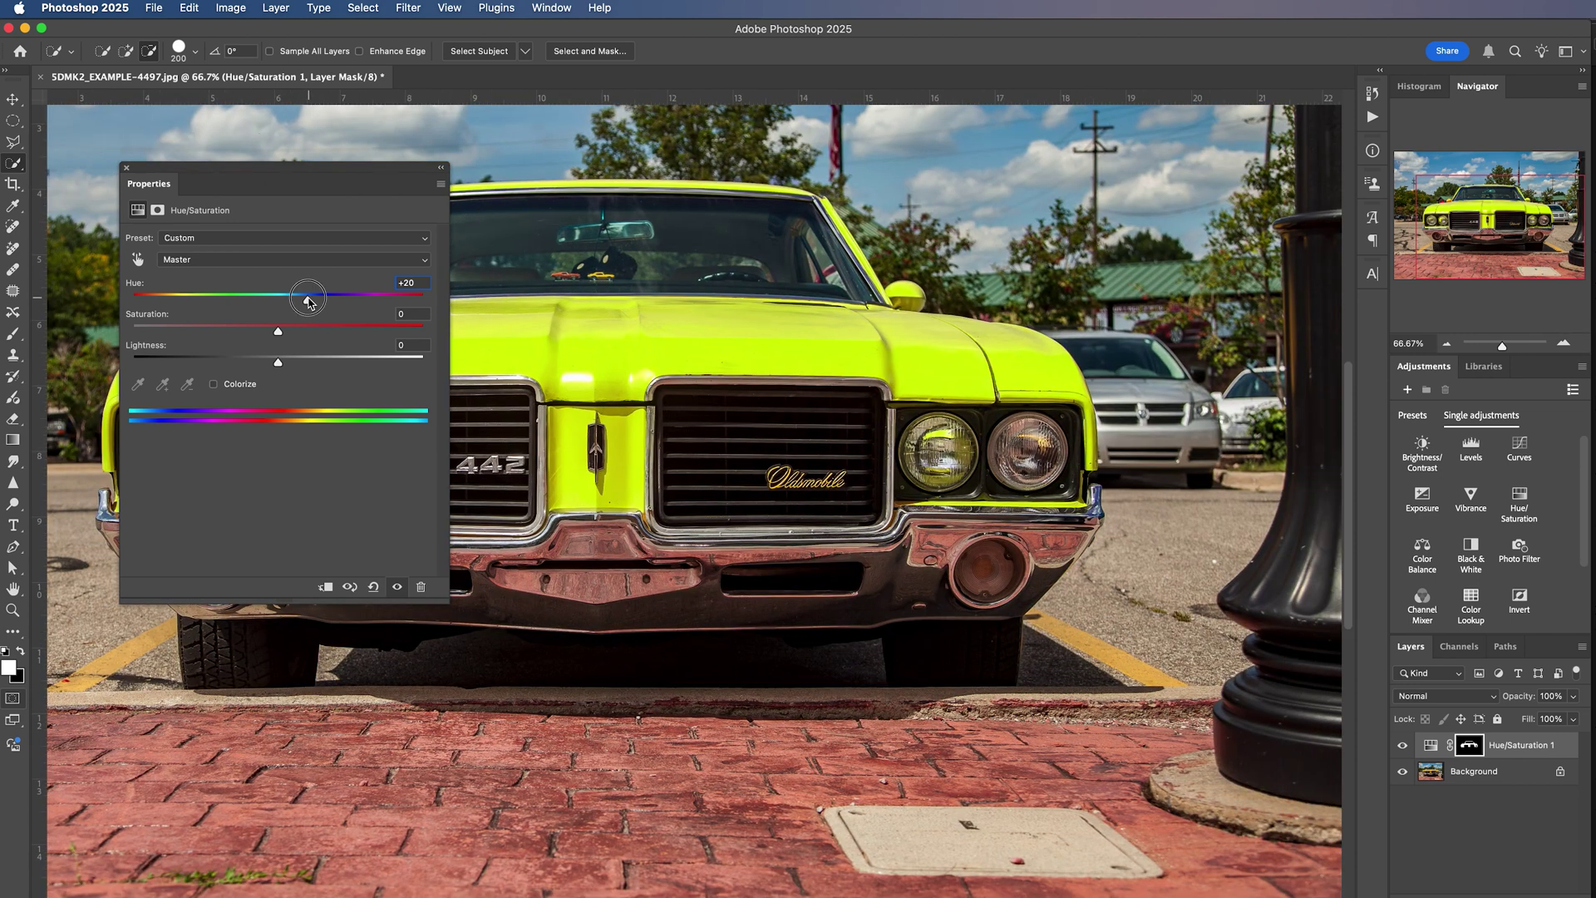
pyautogui.moveTo(308, 300); pyautogui.dragTo(394, 305)
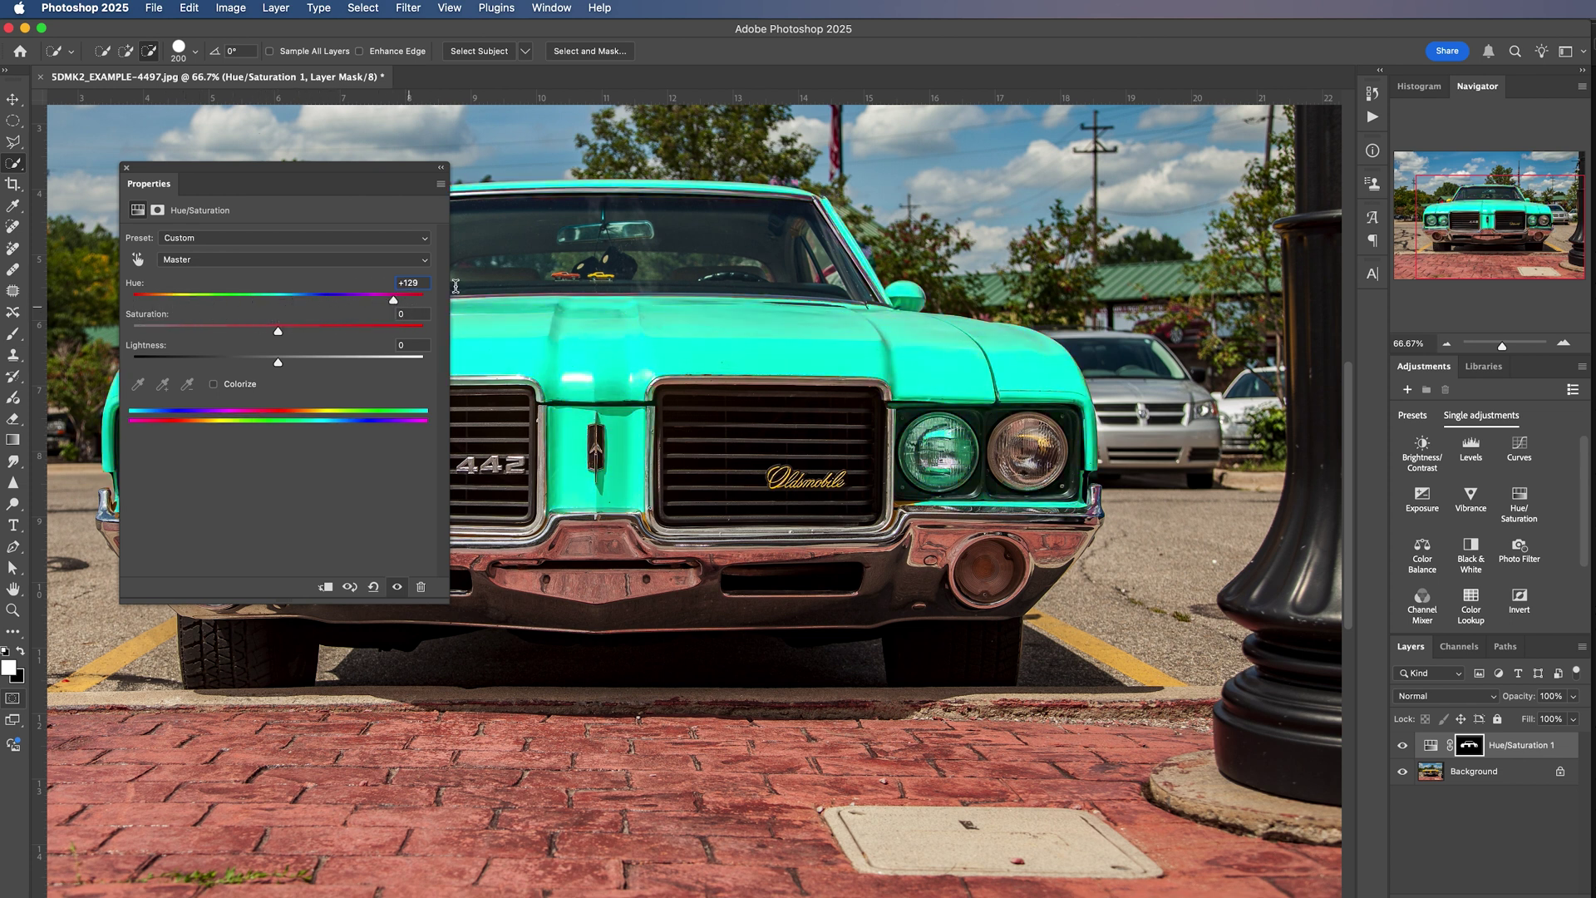
pyautogui.moveTo(1498, 216); pyautogui.dragTo(1478, 199)
pyautogui.moveTo(393, 306); pyautogui.dragTo(222, 320)
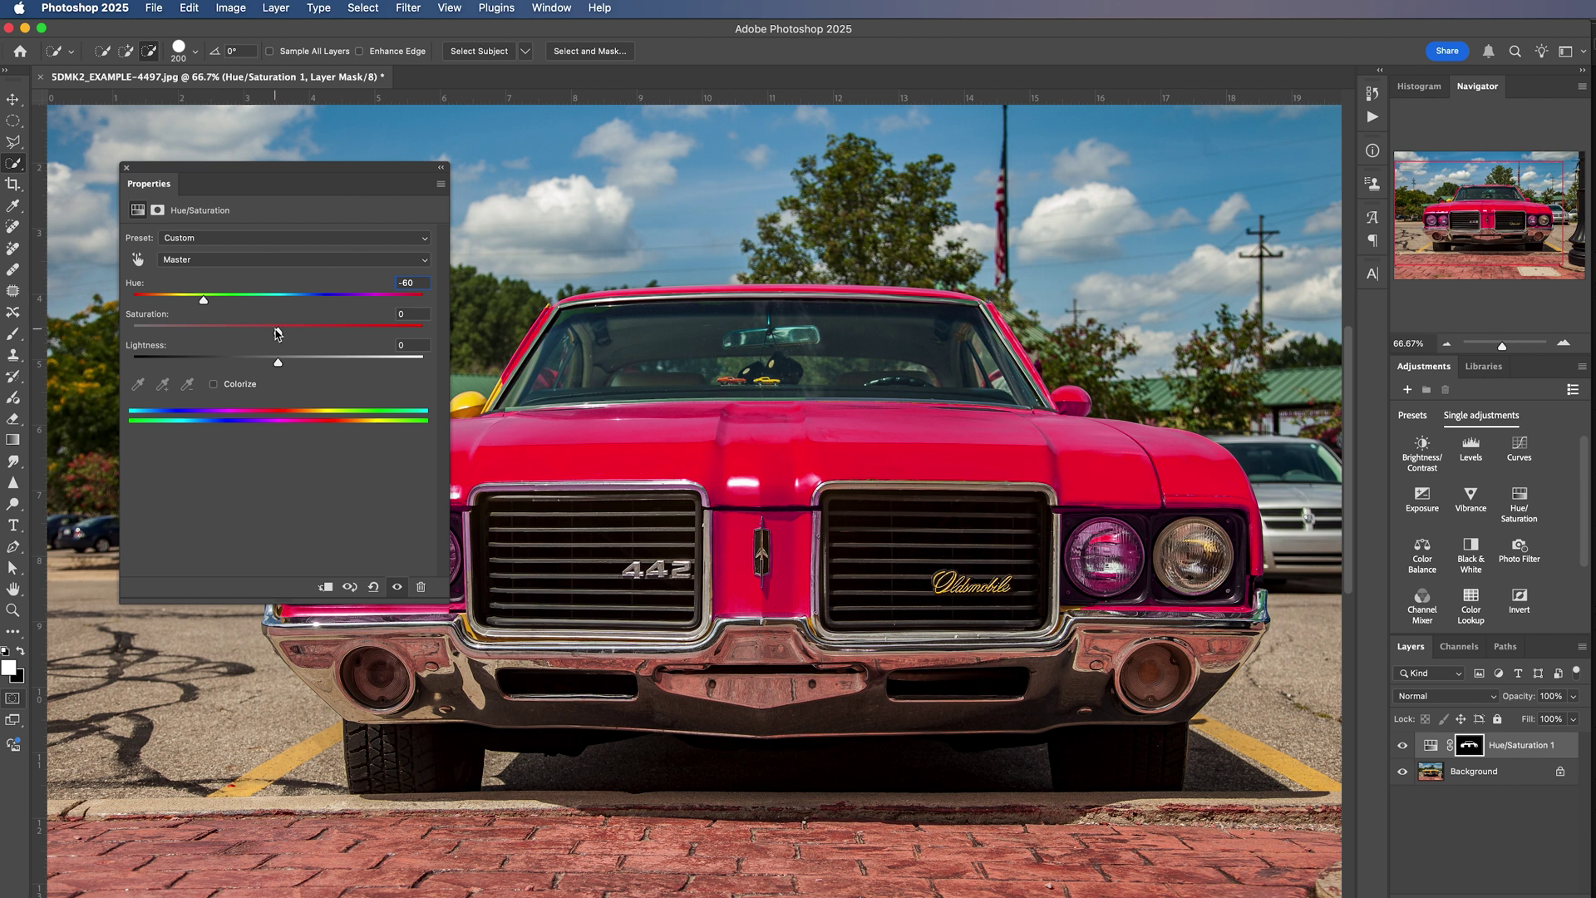
pyautogui.moveTo(278, 334); pyautogui.dragTo(146, 308)
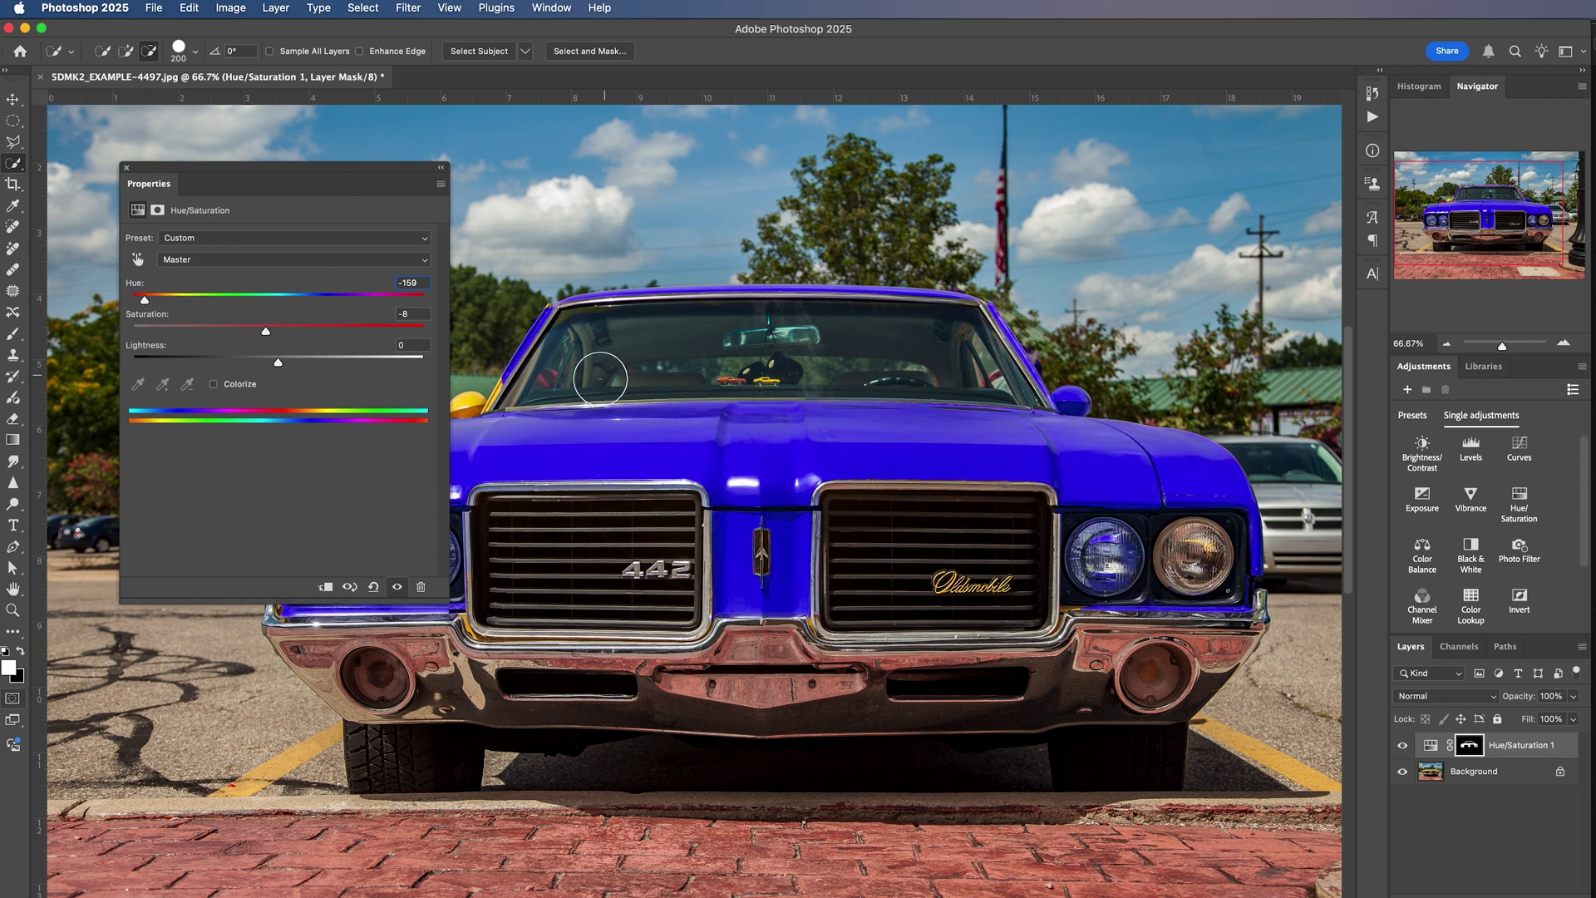
# Toggle the Hue/Saturation 1 layer off and on to compare, then reopen its settings.
pyautogui.click(126, 168)
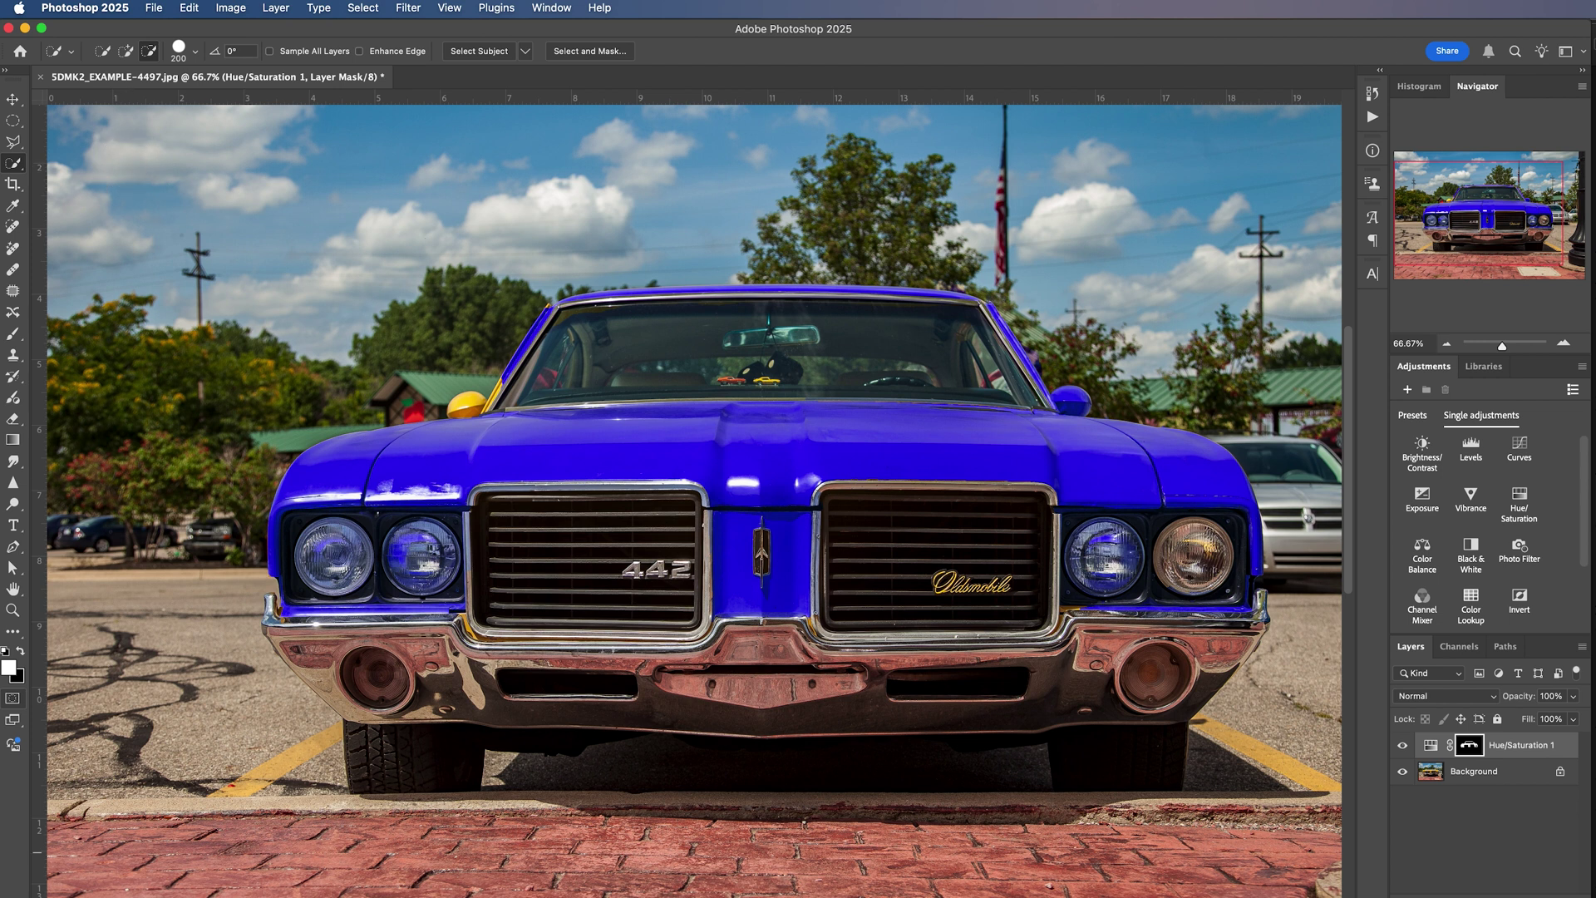
pyautogui.click(1404, 746)
pyautogui.click(1403, 746)
pyautogui.doubleClick(1431, 746)
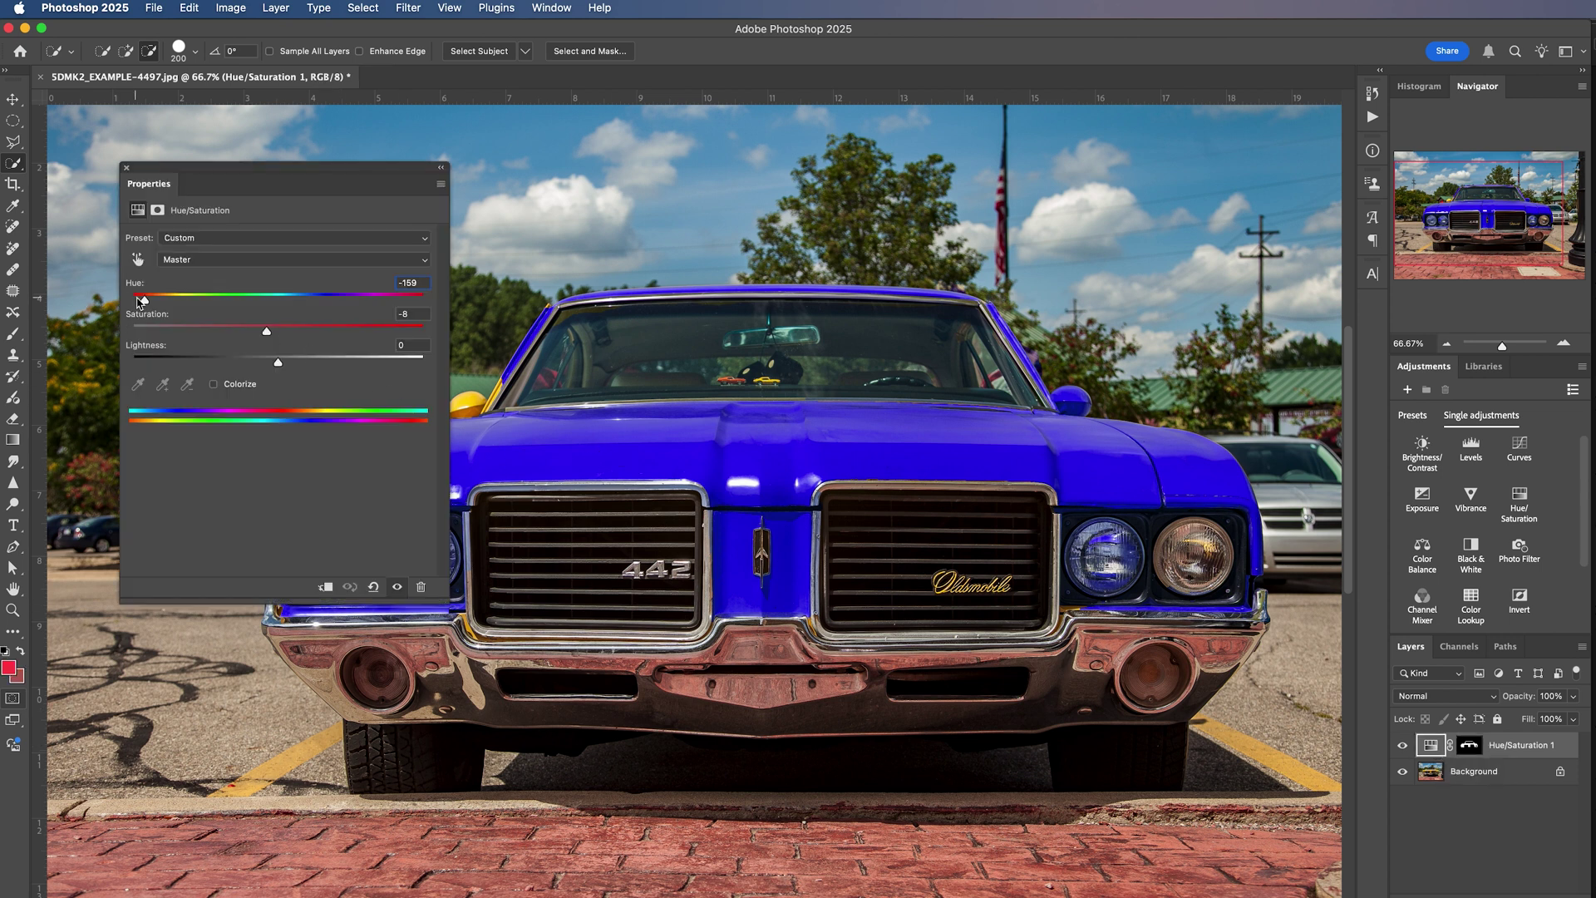
# Change Hue to +110, then hide the layer and close the Properties panel.
pyautogui.moveTo(144, 300); pyautogui.dragTo(213, 304)
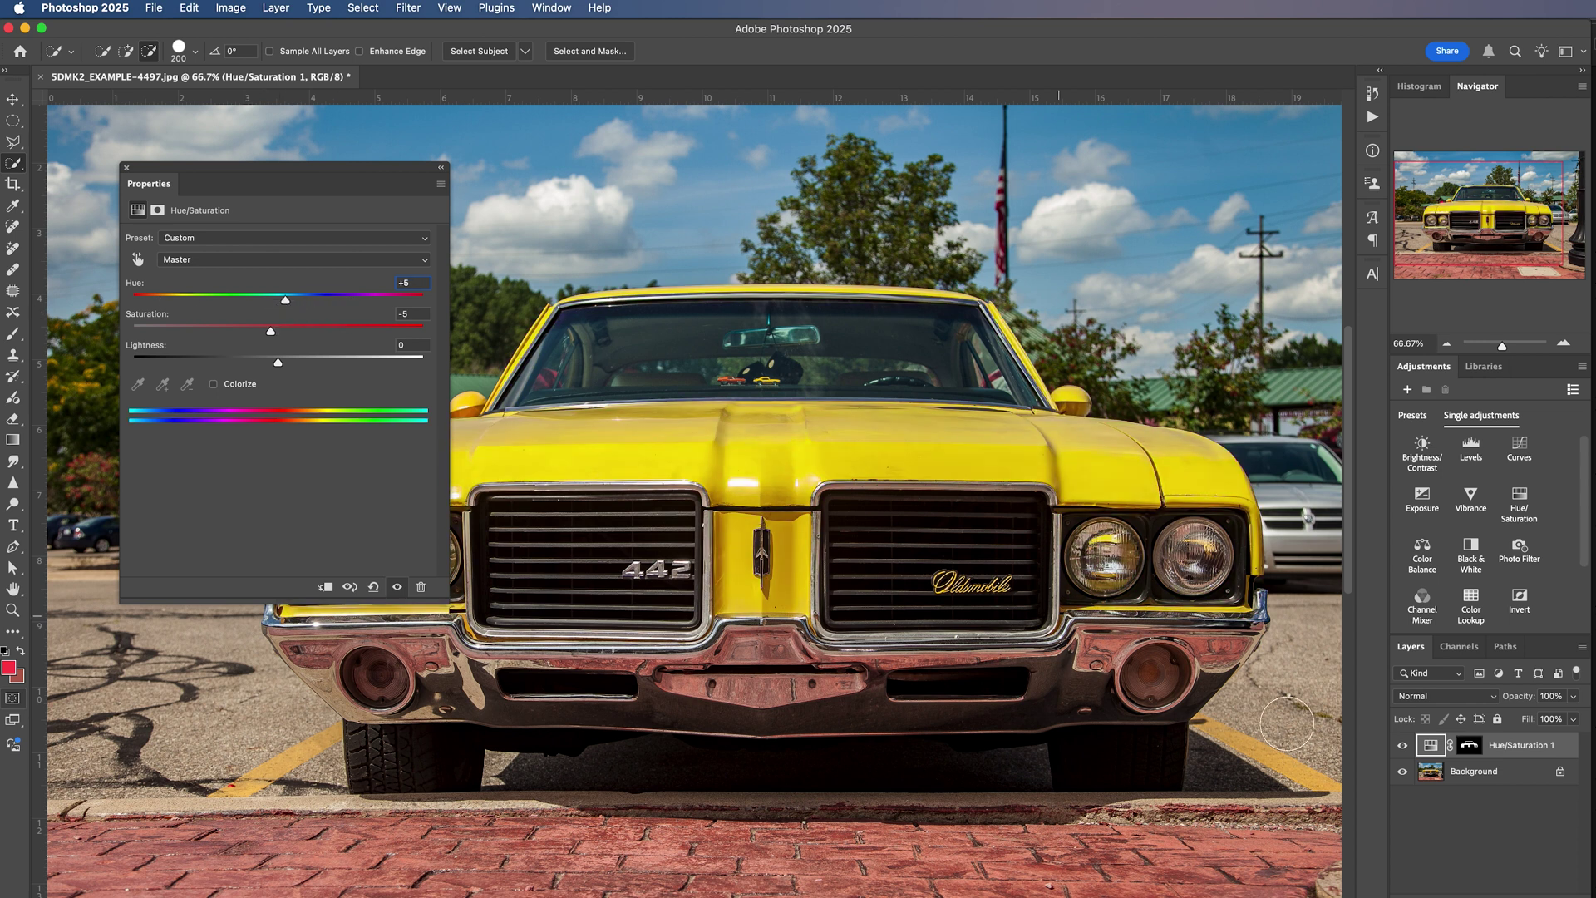
pyautogui.click(1403, 746)
pyautogui.moveTo(340, 299); pyautogui.dragTo(382, 301)
pyautogui.click(1403, 746)
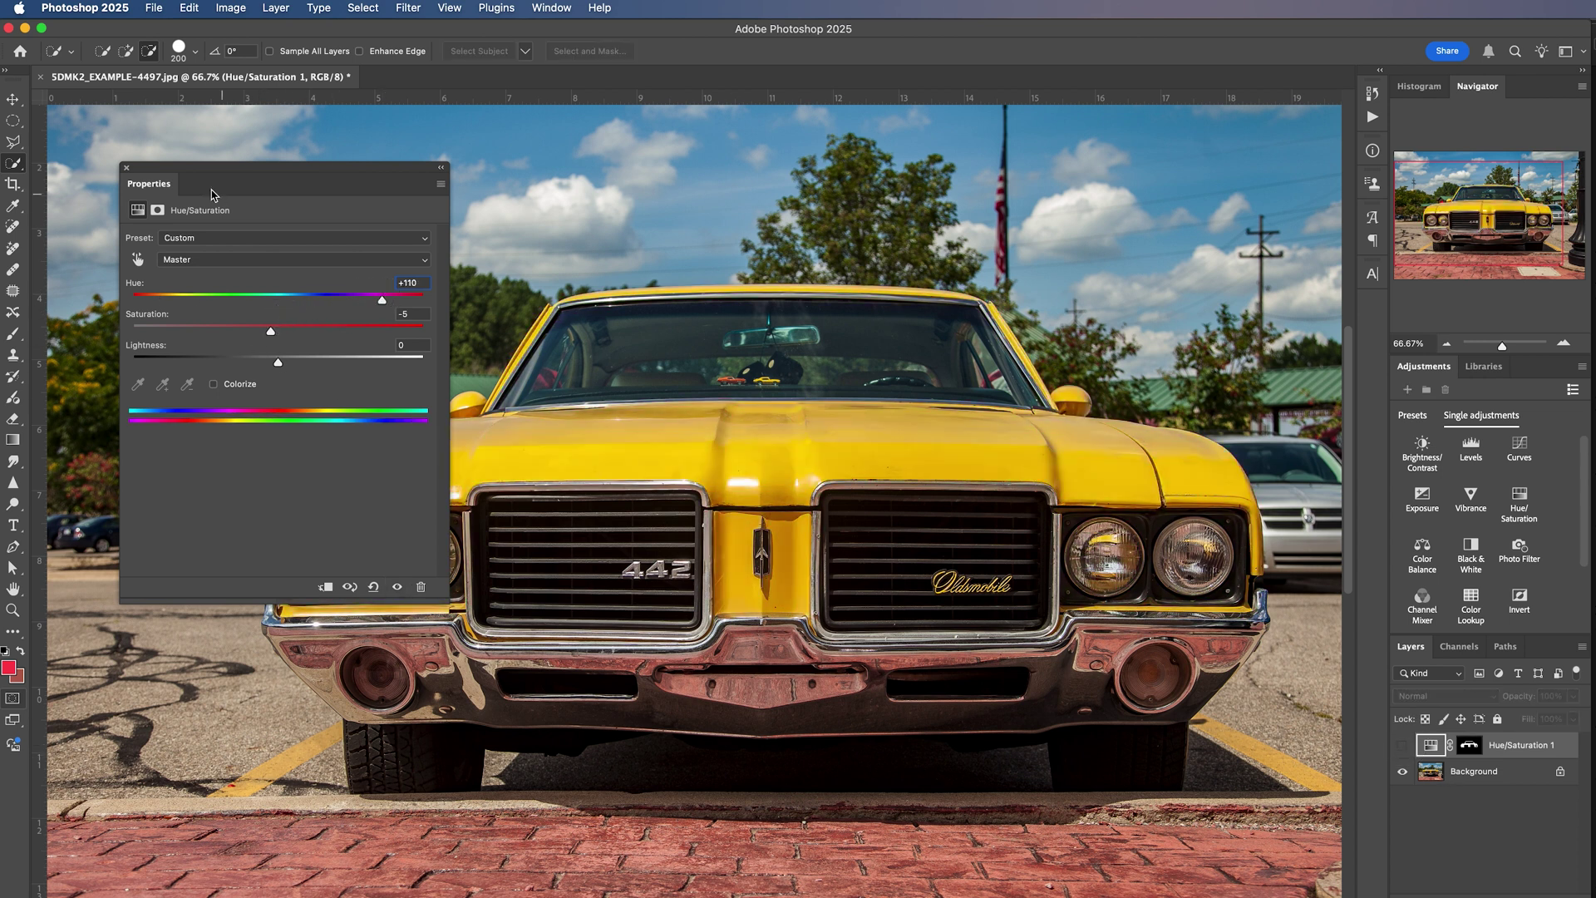
pyautogui.click(127, 170)
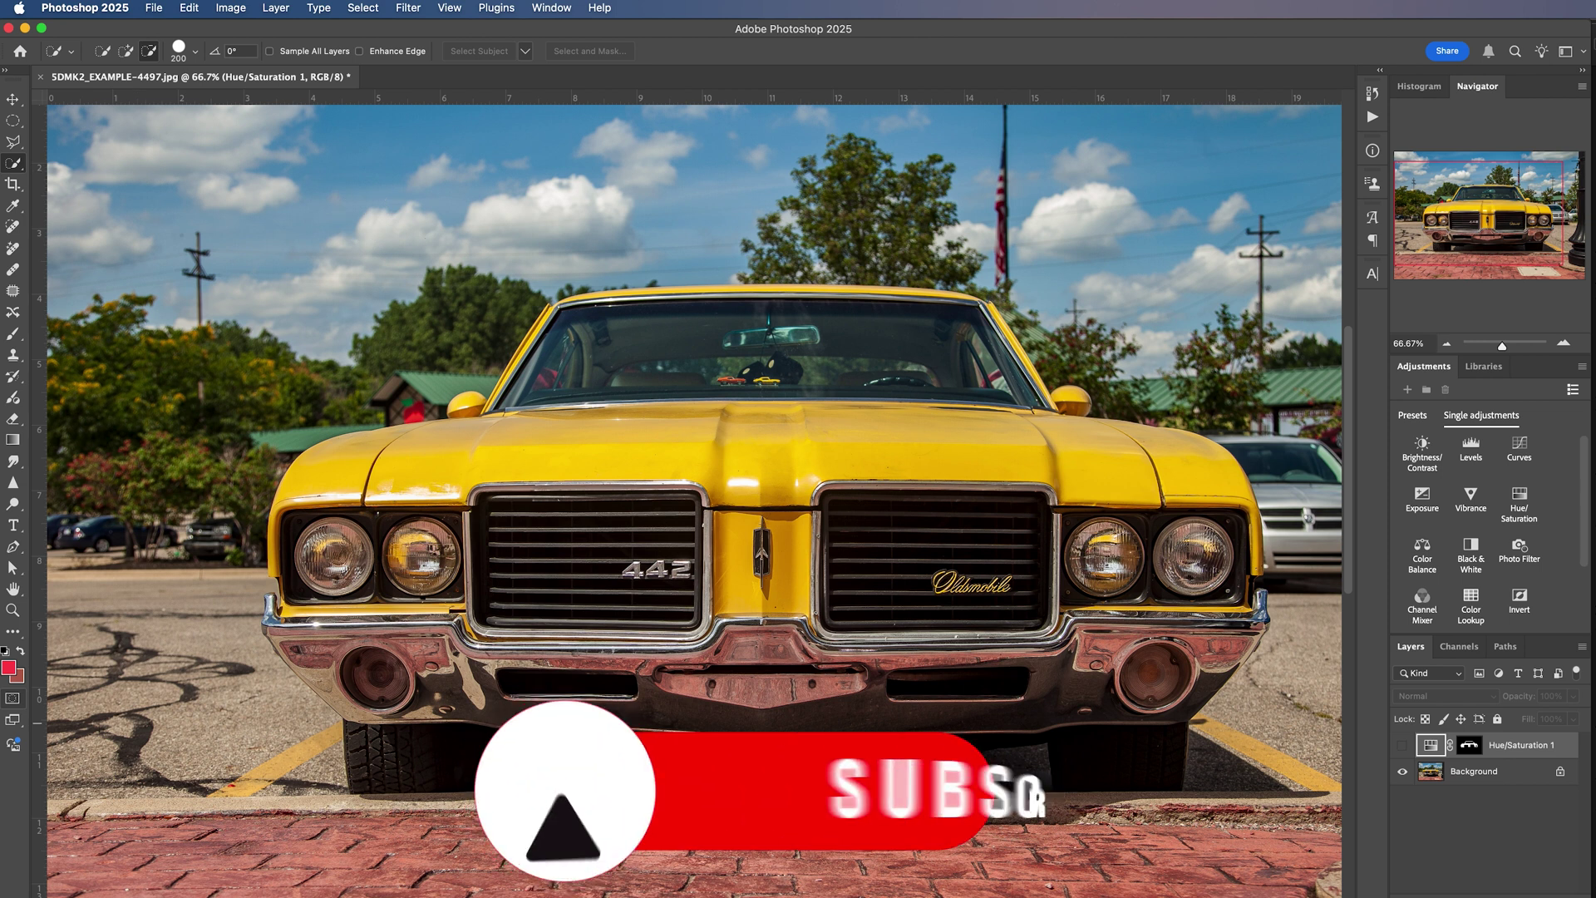